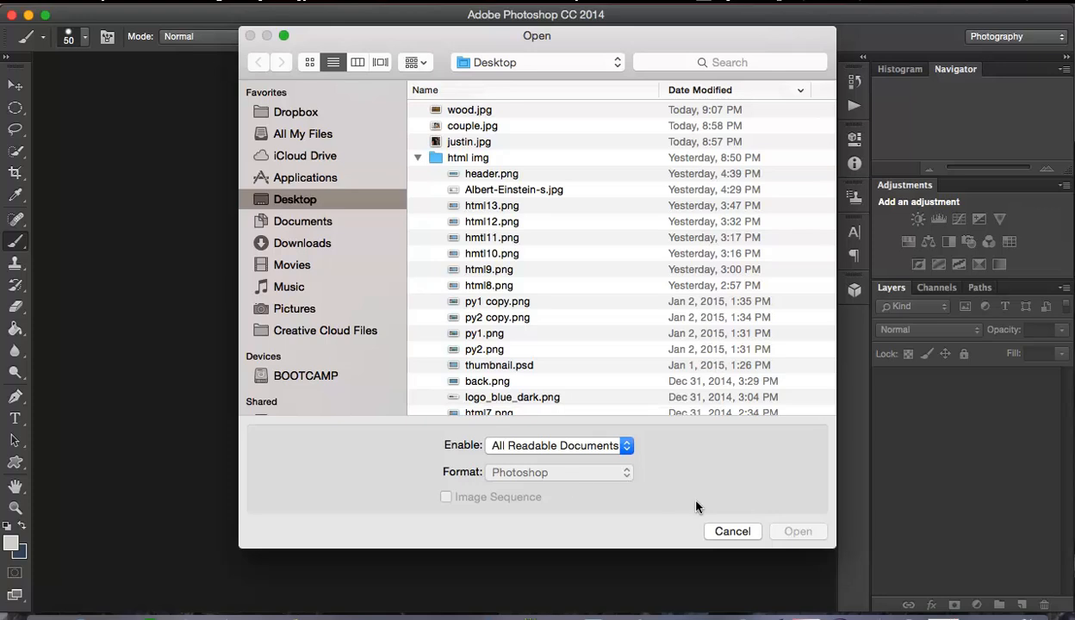
Step: Open the images wood.jpg, couple.jpg and justin.jpg together from the Desktop folder
{"action": "left_click", "coordinate": [733, 531]}
{"action": "left_click", "coordinate": [132, 2]}
{"action": "left_click", "coordinate": [147, 24]}
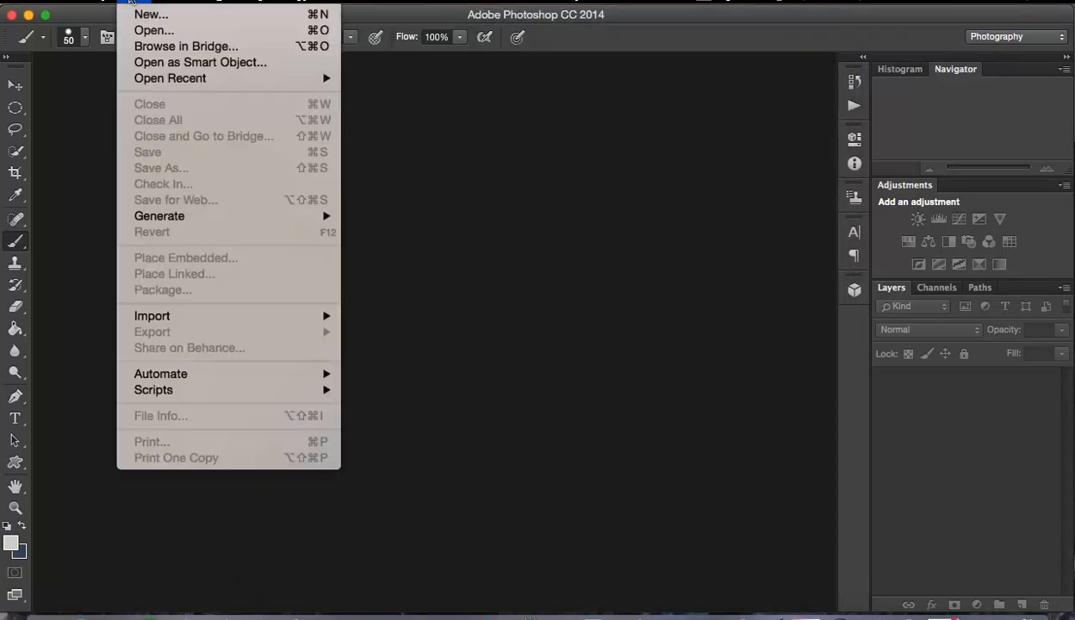
{"action": "left_click", "coordinate": [149, 26]}
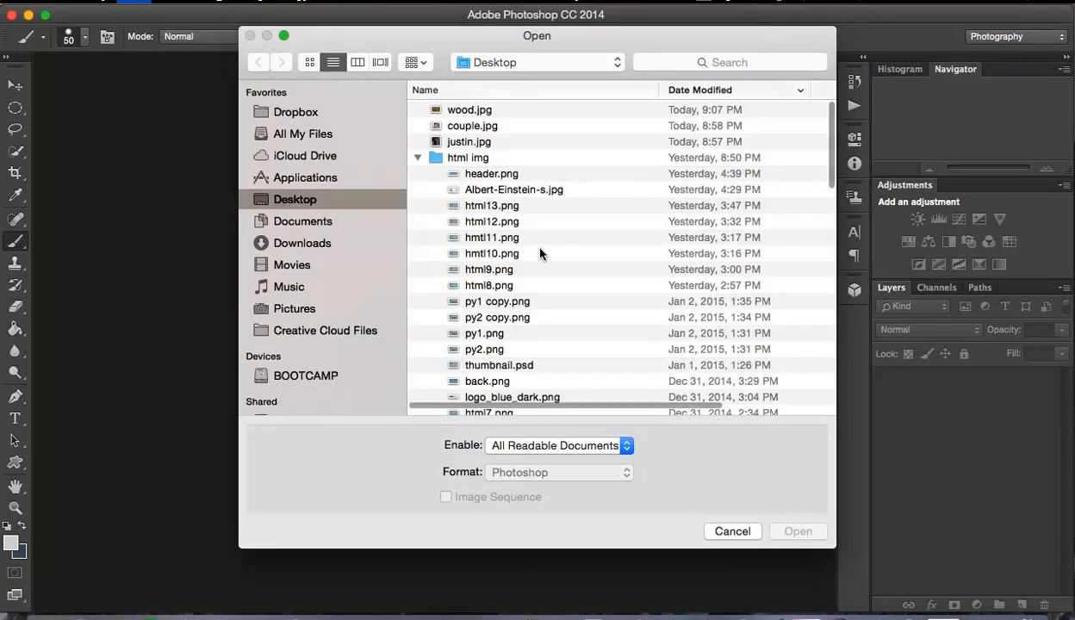
{"action": "left_click", "coordinate": [506, 110]}
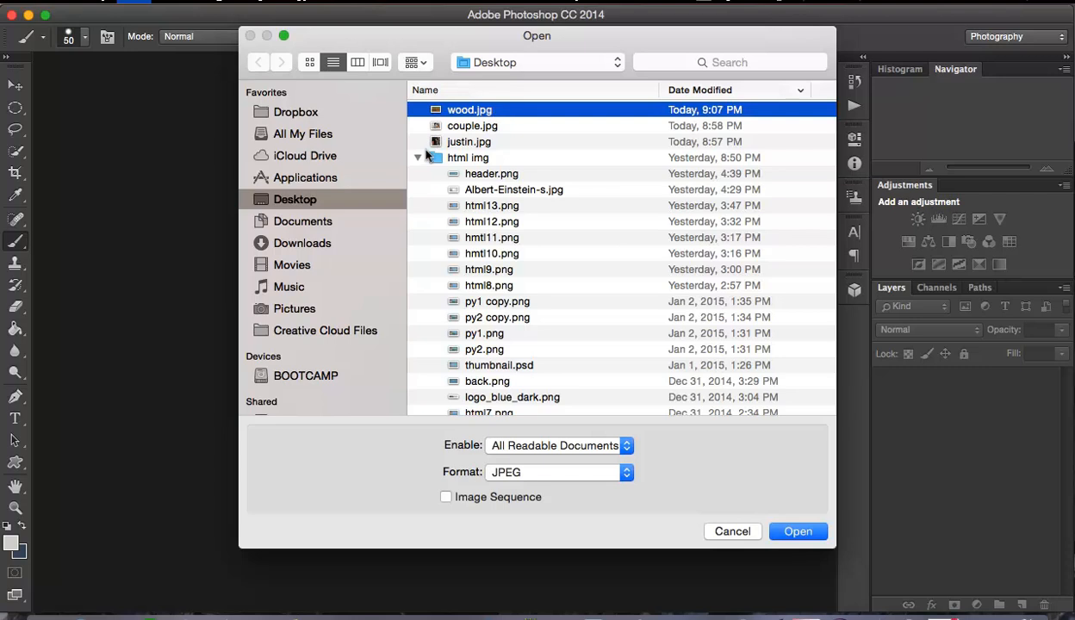
{"action": "left_click", "coordinate": [496, 126], "text": "shift"}
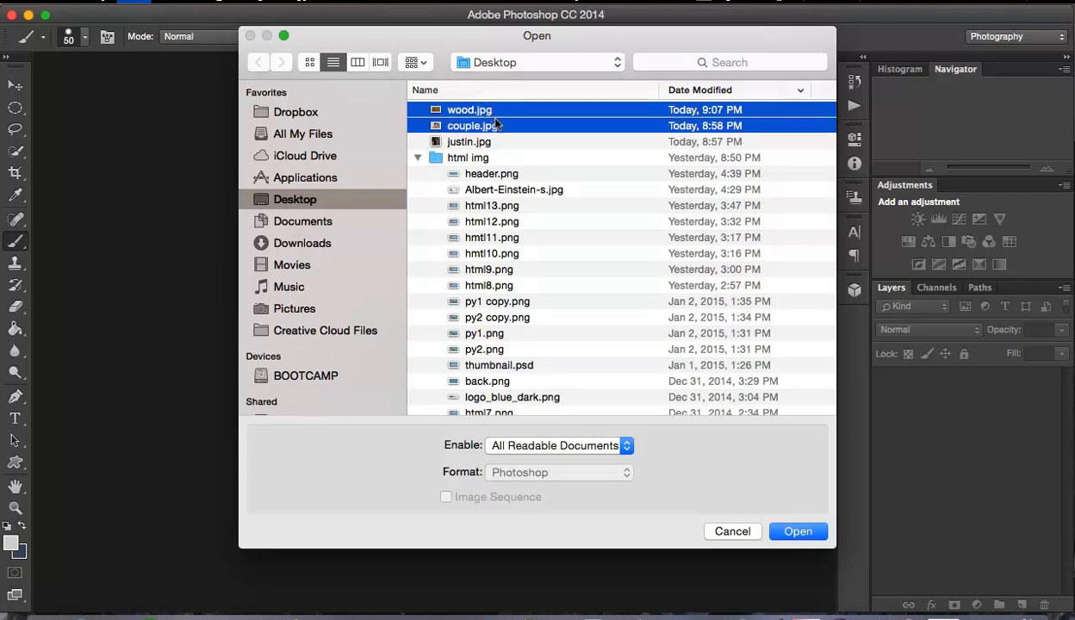
{"action": "left_click", "coordinate": [487, 142], "text": "shift"}
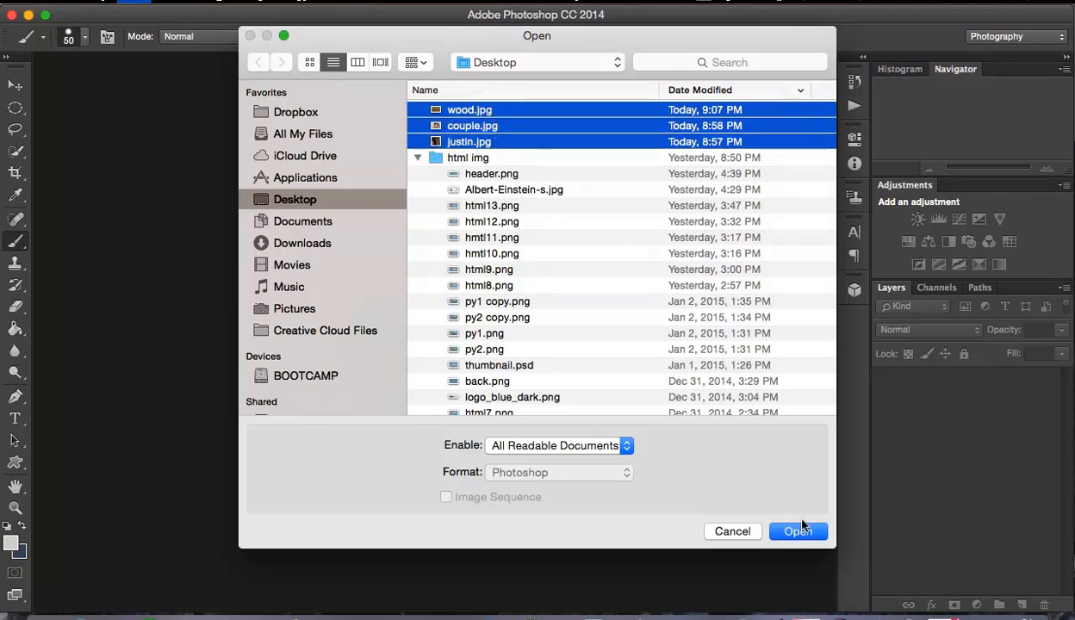
{"action": "key", "text": "Return"}
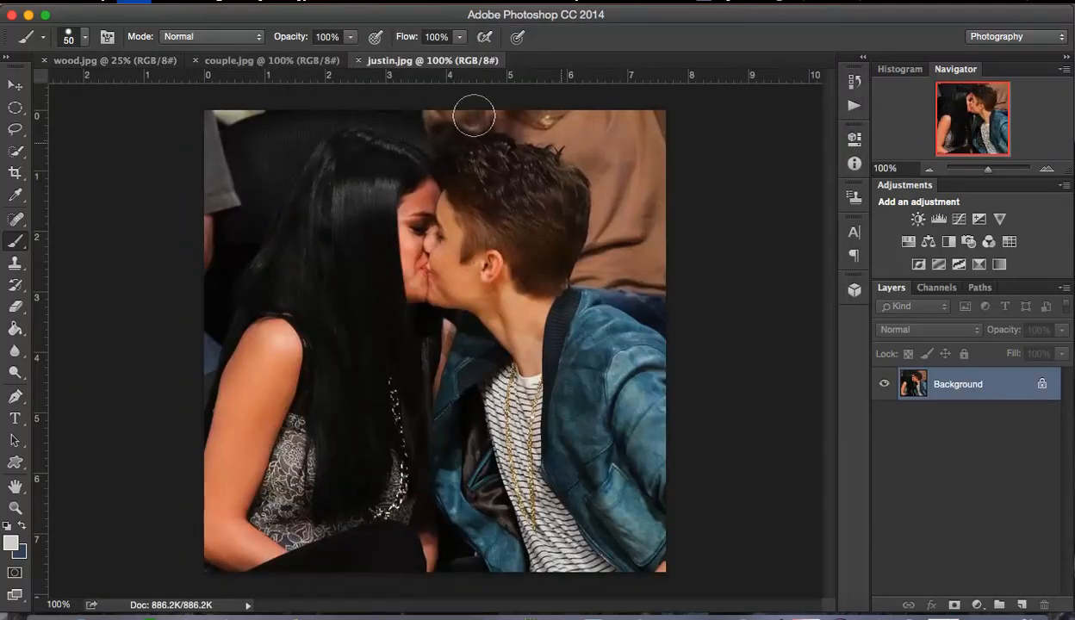
Step: Bring justin.jpg to the front after viewing the other two images, and duplicate its Background layer
{"action": "left_click", "coordinate": [274, 58]}
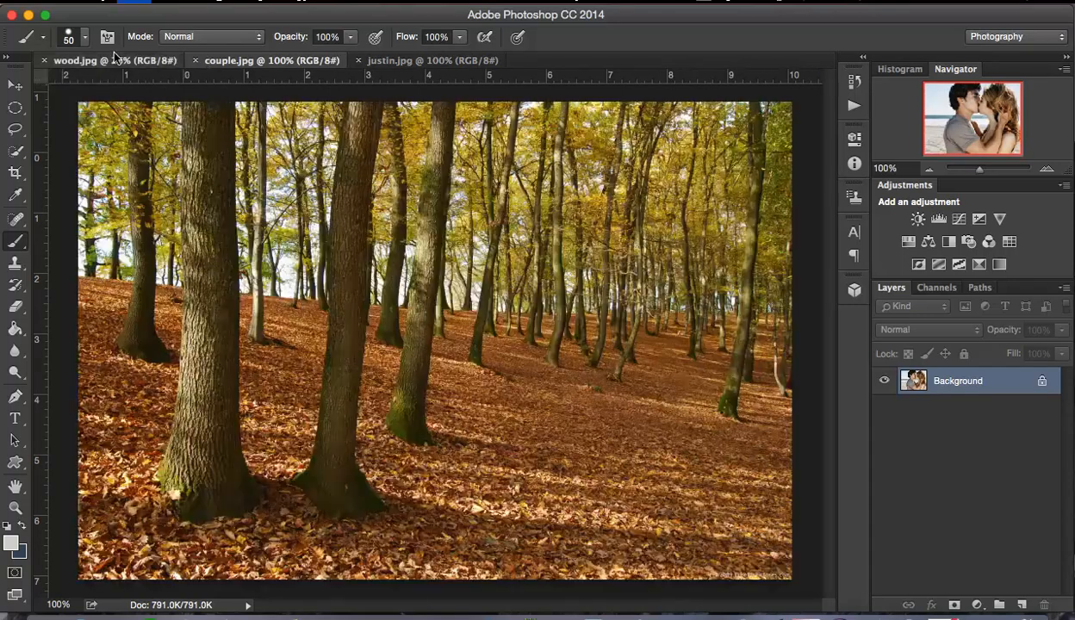
{"action": "left_click", "coordinate": [111, 57]}
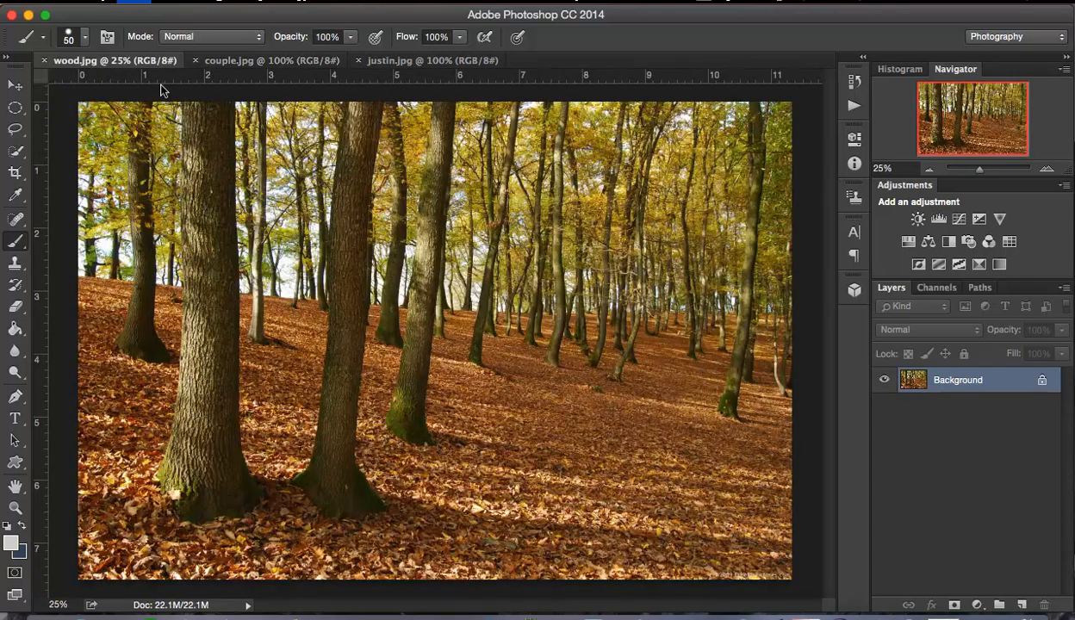
{"action": "left_click", "coordinate": [440, 59]}
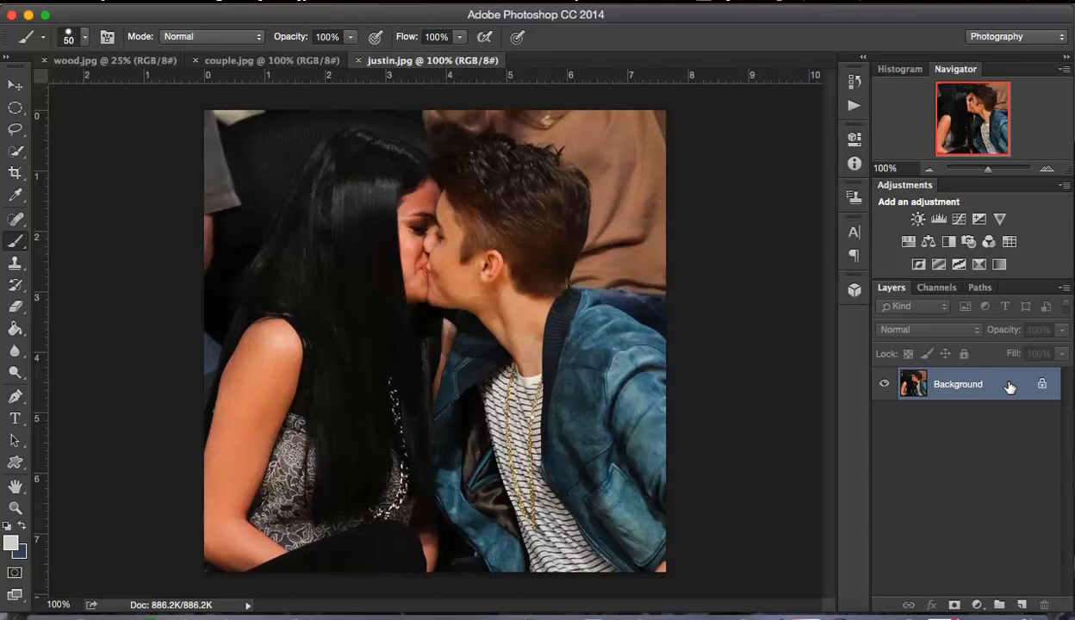
{"action": "left_click_drag", "start_coordinate": [1009, 388], "coordinate": [1020, 603]}
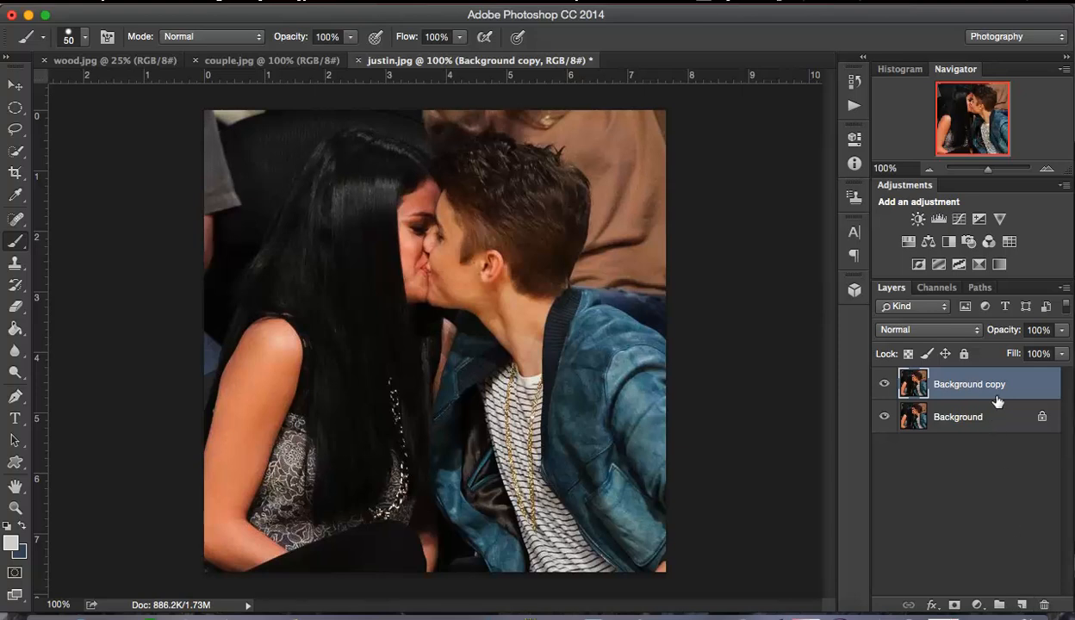
{"action": "key", "text": "super+z"}
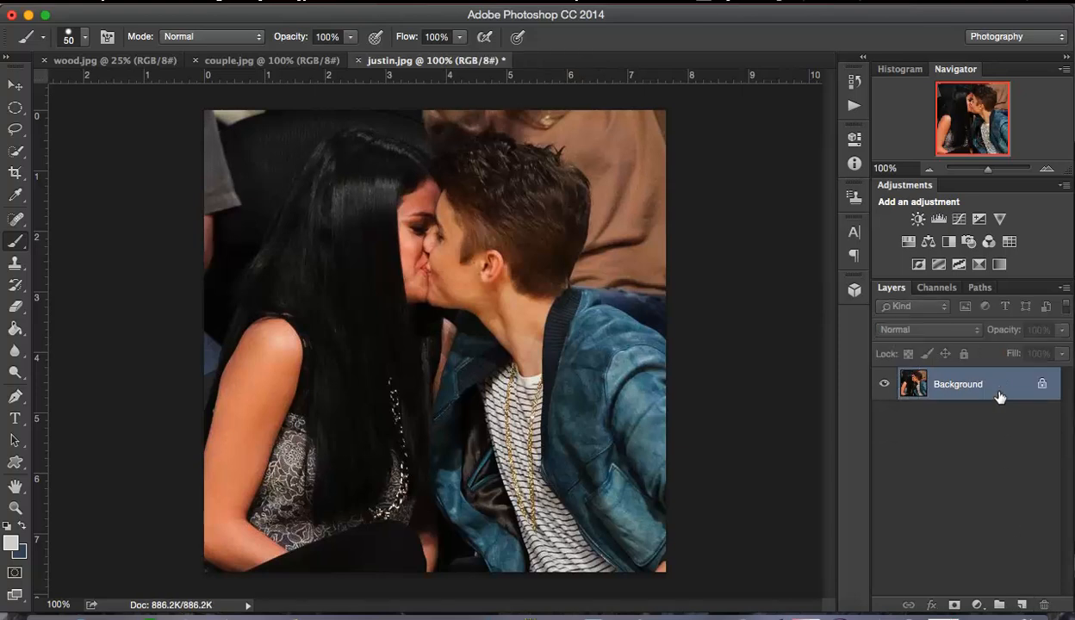
{"action": "key", "text": "super+j"}
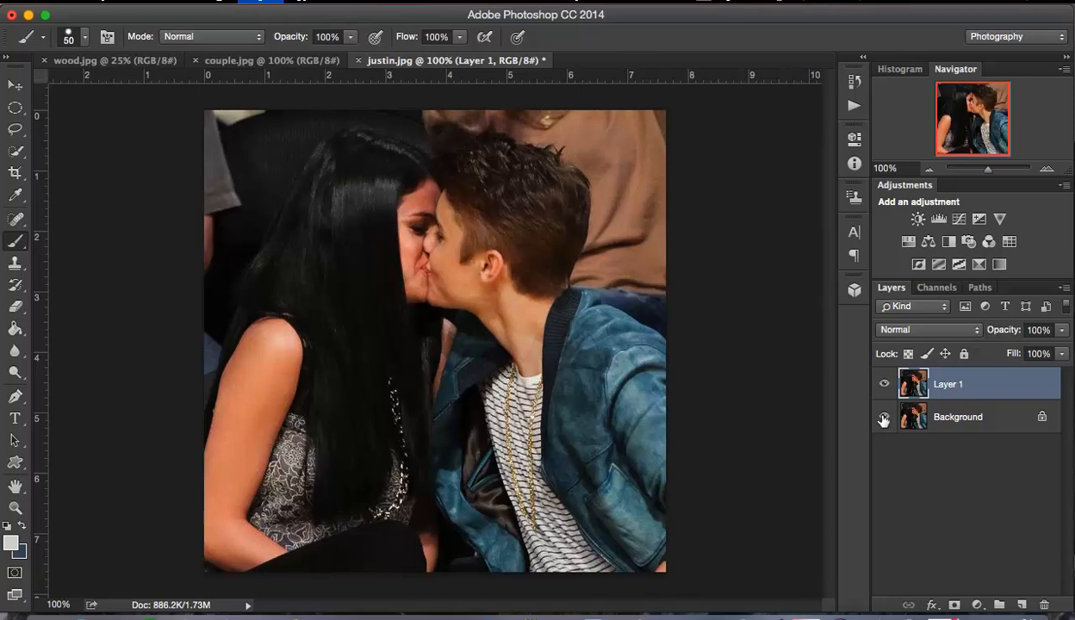
Step: Hide the original Background layer and keep the duplicate, Layer 1, as the active layer
{"action": "left_click", "coordinate": [945, 420]}
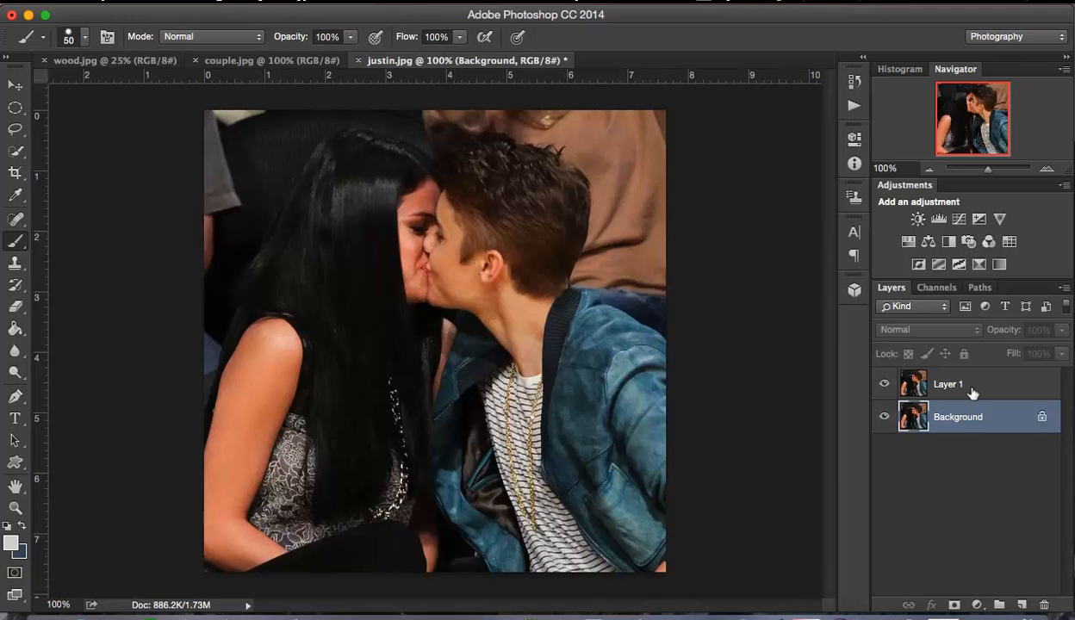
{"action": "left_click", "coordinate": [970, 389]}
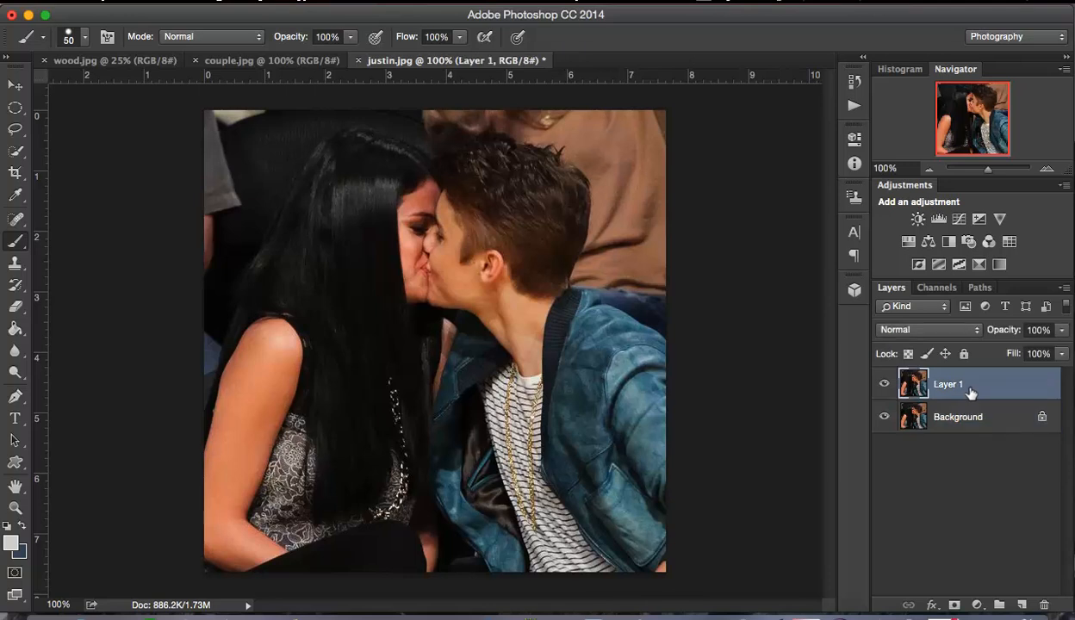
{"action": "left_click", "coordinate": [879, 418]}
{"action": "left_click", "coordinate": [879, 418]}
Step: Roughly select the man's head, jacket and striped shirt on Layer 1 with the Quick Selection tool
{"action": "left_click", "coordinate": [13, 152]}
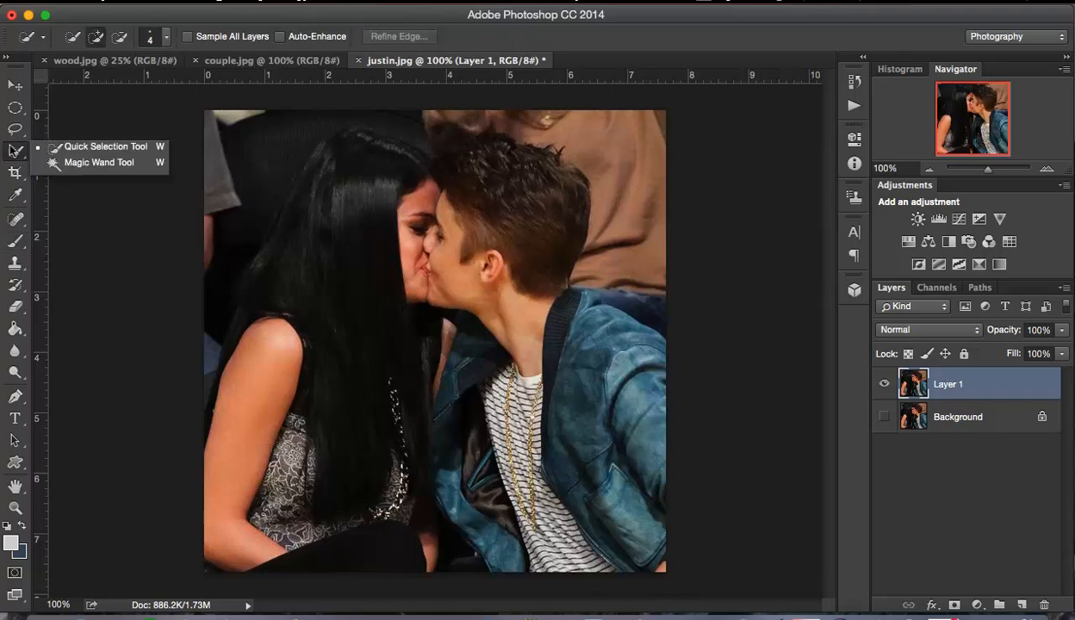
{"action": "left_click", "coordinate": [81, 149]}
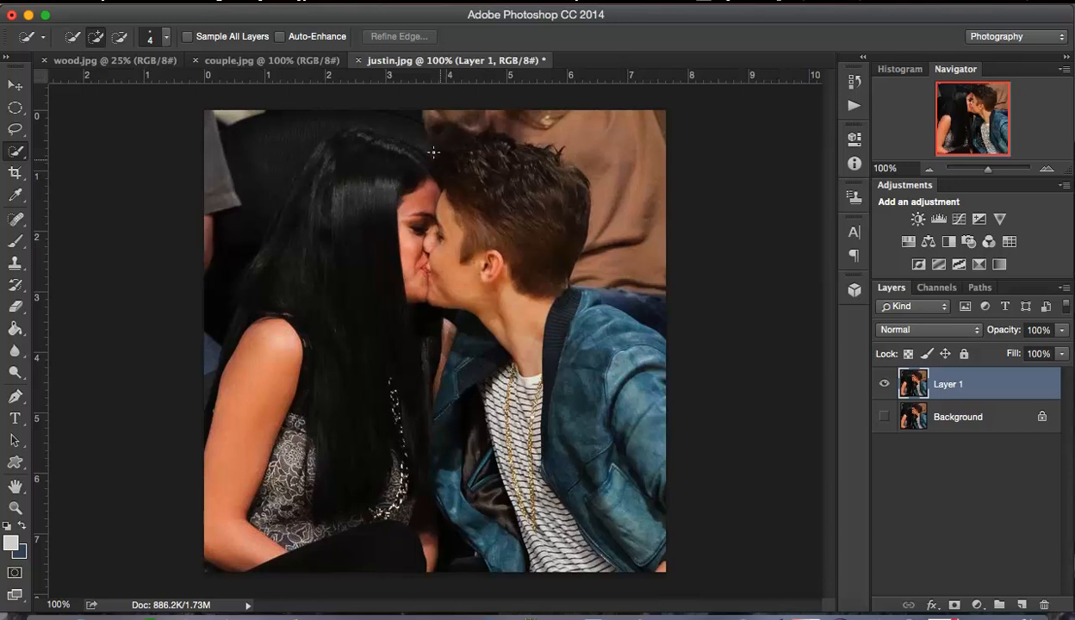
{"action": "mouse_move", "coordinate": [457, 155]}
{"action": "left_mouse_down"}
{"action": "mouse_move", "coordinate": [495, 154]}
{"action": "mouse_move", "coordinate": [466, 136]}
{"action": "mouse_move", "coordinate": [454, 149]}
{"action": "mouse_move", "coordinate": [450, 231]}
{"action": "mouse_move", "coordinate": [432, 235]}
{"action": "mouse_move", "coordinate": [457, 274]}
{"action": "mouse_move", "coordinate": [591, 343]}
{"action": "mouse_move", "coordinate": [616, 444]}
{"action": "left_mouse_up"}
{"action": "mouse_move", "coordinate": [549, 504]}
{"action": "left_mouse_down"}
{"action": "mouse_move", "coordinate": [541, 518]}
{"action": "mouse_move", "coordinate": [515, 512]}
{"action": "mouse_move", "coordinate": [496, 539]}
{"action": "mouse_move", "coordinate": [431, 455]}
{"action": "mouse_move", "coordinate": [450, 377]}
{"action": "mouse_move", "coordinate": [508, 384]}
{"action": "mouse_move", "coordinate": [521, 443]}
{"action": "mouse_move", "coordinate": [492, 386]}
{"action": "left_mouse_up"}
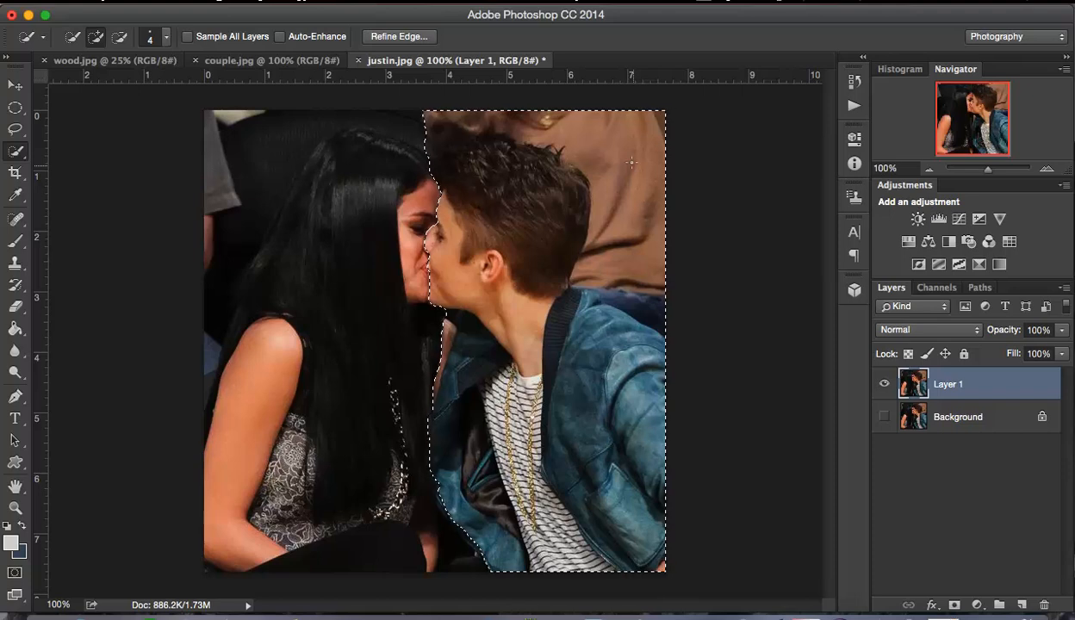
Step: Subtract the brown background behind the man's head from the selection, working at 200% zoom
{"action": "key", "text": "super+plus"}
{"action": "scroll", "coordinate": [636, 177], "scroll_direction": "right", "scroll_amount": 10}
{"action": "scroll", "coordinate": [636, 176], "scroll_direction": "up", "scroll_amount": 8}
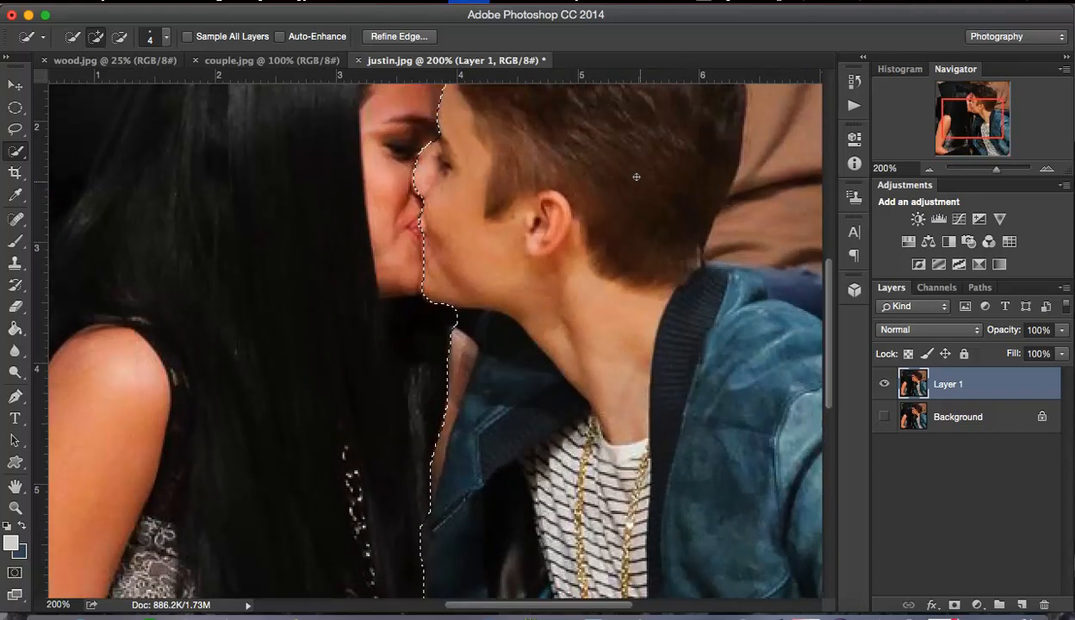
{"action": "scroll", "coordinate": [636, 213], "scroll_direction": "up", "scroll_amount": 5}
{"action": "scroll", "coordinate": [636, 213], "scroll_direction": "right", "scroll_amount": 2}
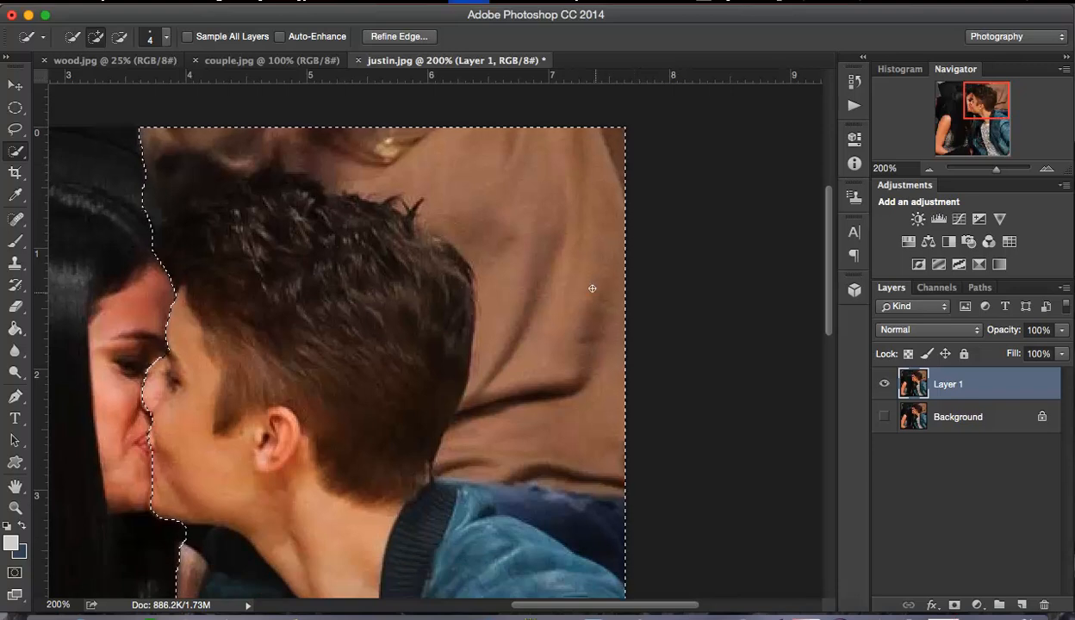
{"action": "key", "text": "alt"}
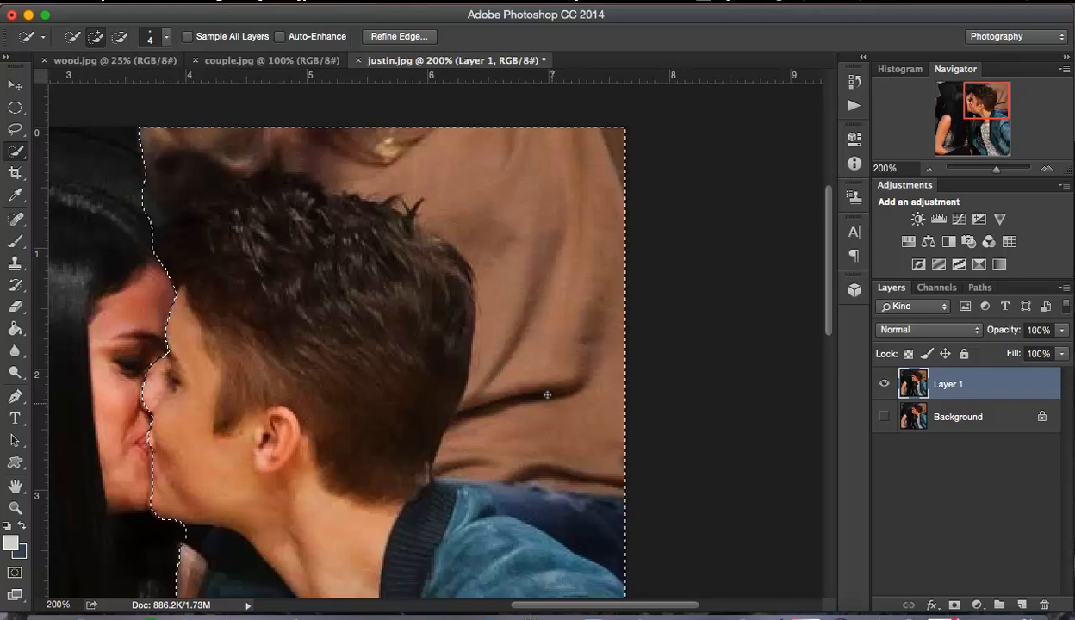
{"action": "key", "text": "alt"}
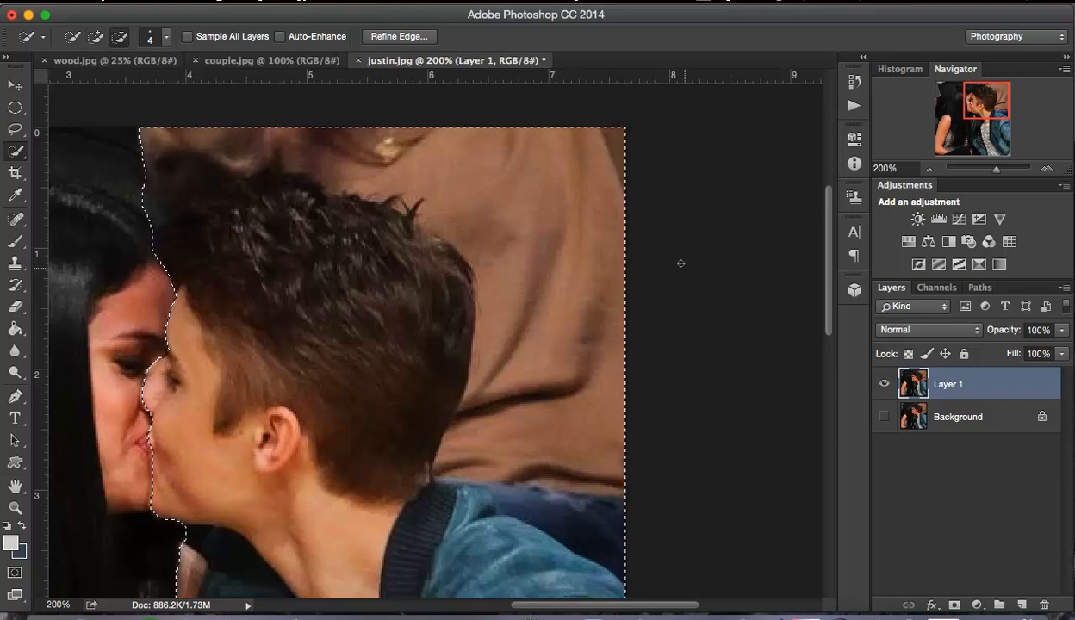
{"action": "key", "text": "alt"}
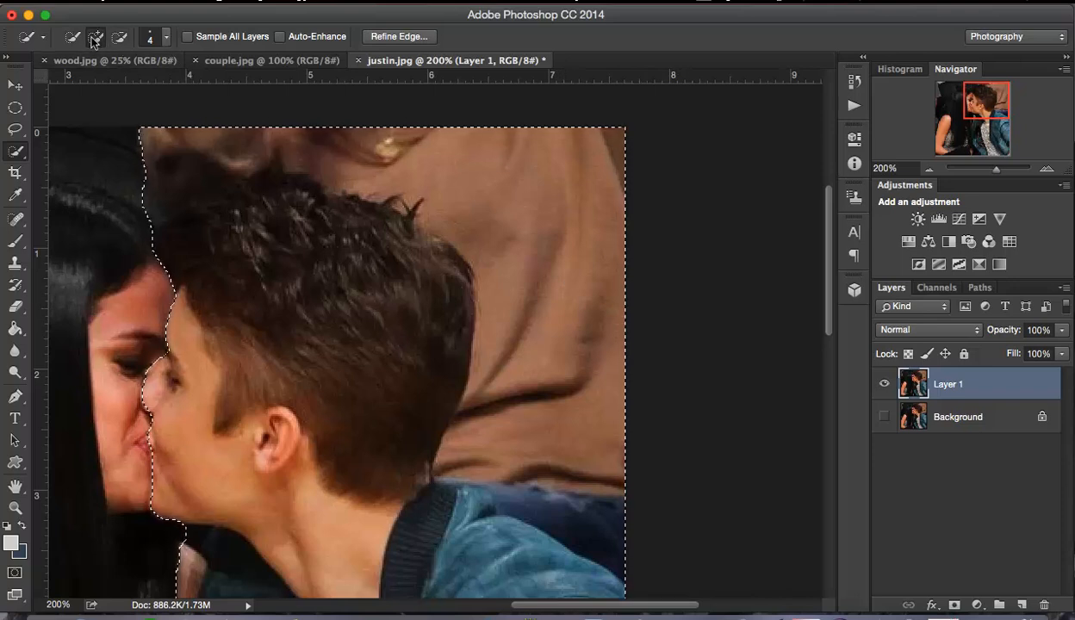
{"action": "left_click", "coordinate": [120, 36]}
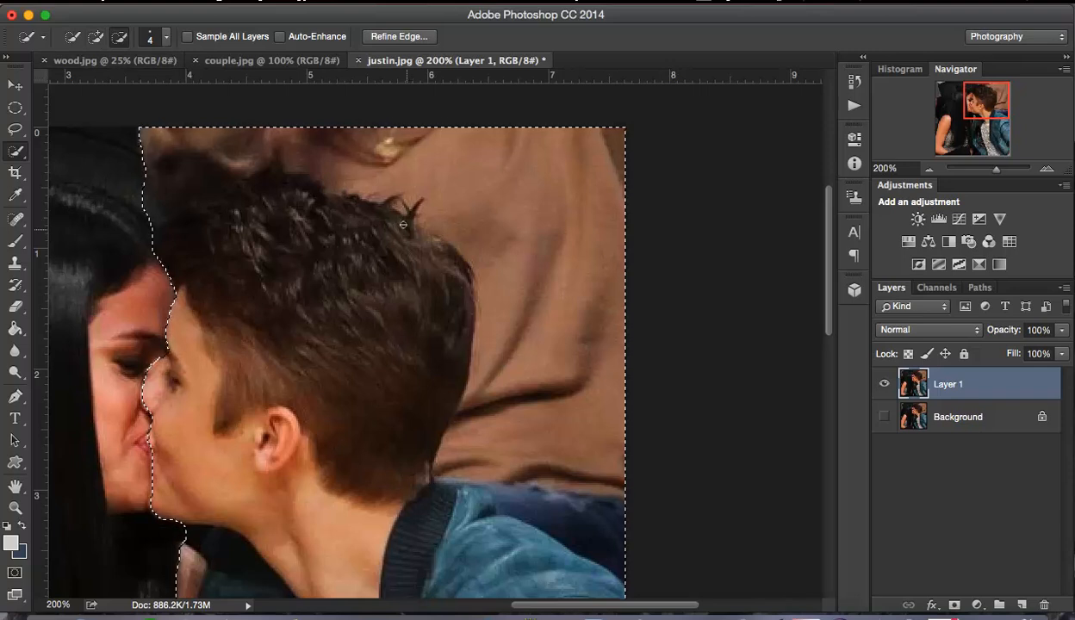
{"action": "left_click_drag", "start_coordinate": [495, 160], "coordinate": [542, 219]}
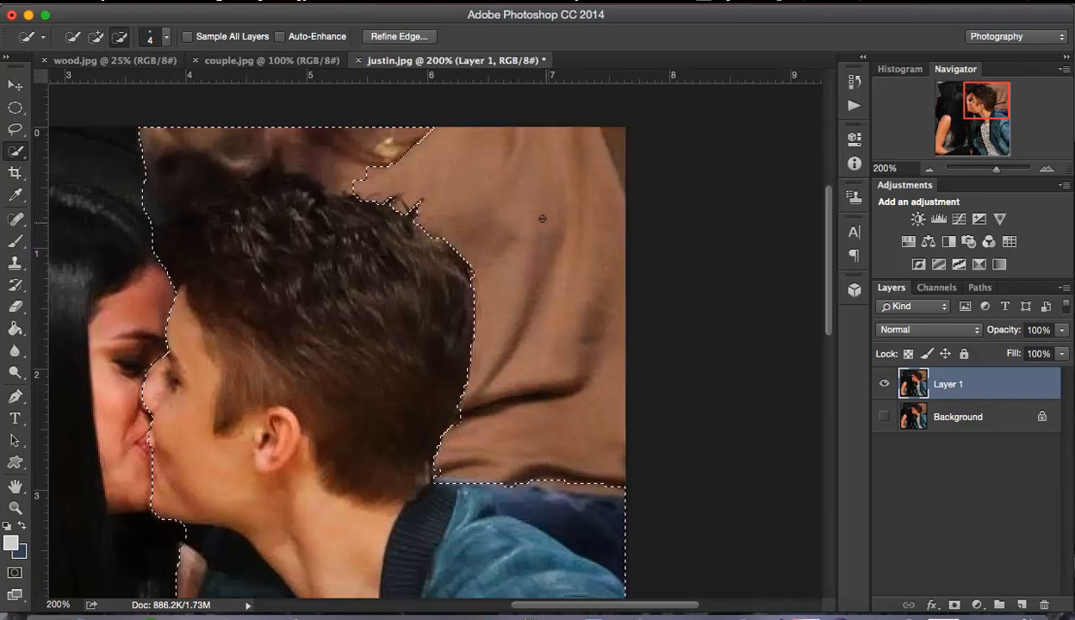
Step: Subtract the dark blue area behind the man's shoulder and the remaining background above his hair from the selection
{"action": "scroll", "coordinate": [542, 219], "scroll_direction": "down", "scroll_amount": 3}
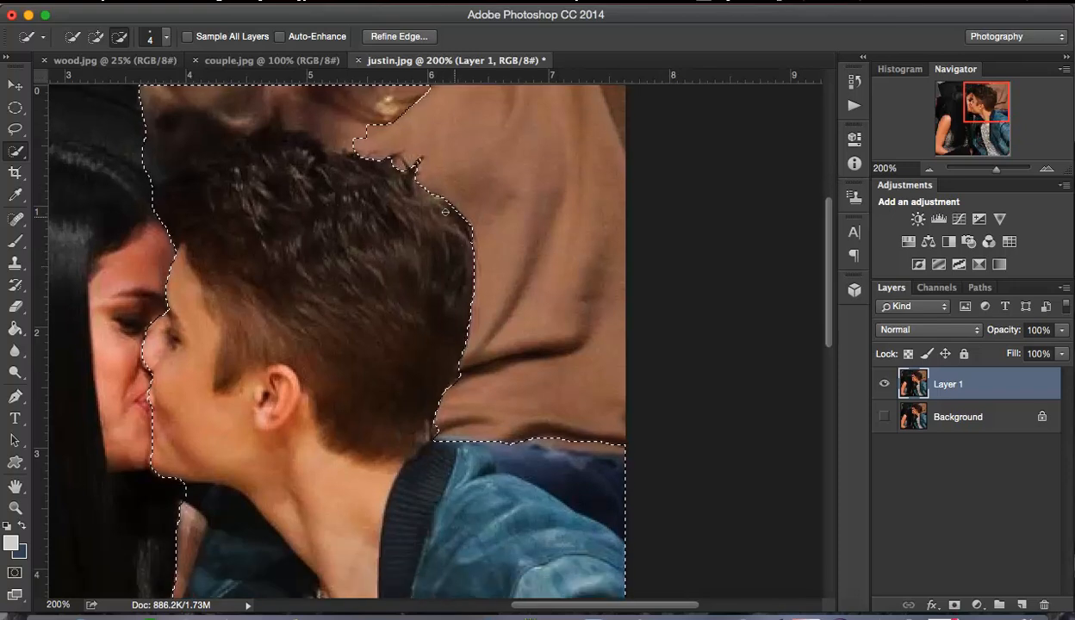
{"action": "left_click", "coordinate": [606, 493]}
{"action": "left_click", "coordinate": [336, 106]}
{"action": "left_click_drag", "start_coordinate": [337, 106], "coordinate": [263, 96]}
{"action": "mouse_move", "coordinate": [188, 112]}
{"action": "left_mouse_down"}
{"action": "mouse_move", "coordinate": [177, 138]}
{"action": "mouse_move", "coordinate": [140, 161]}
{"action": "left_mouse_up"}
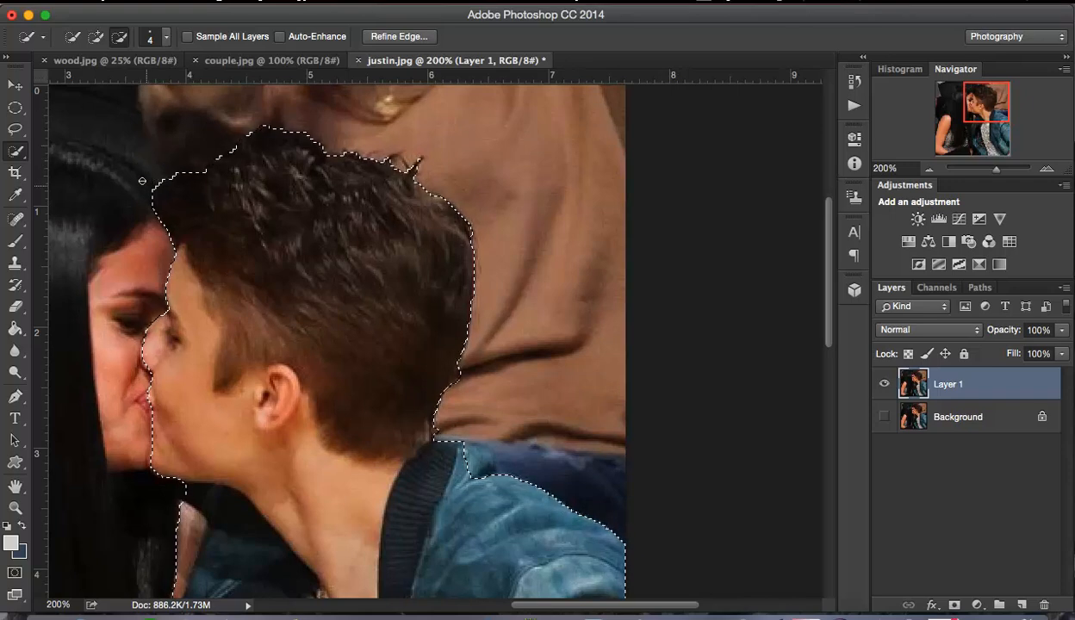
Step: Add the missing part of the jacket's shoulder beside the collar back to the selection
{"action": "scroll", "coordinate": [483, 184], "scroll_direction": "down", "scroll_amount": 2}
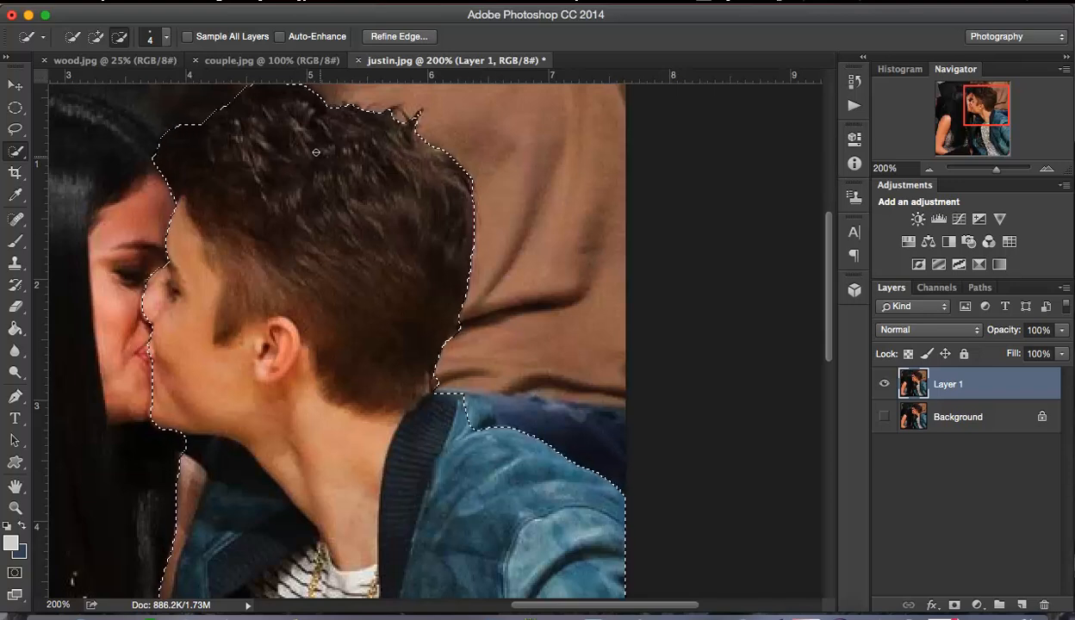
{"action": "left_click", "coordinate": [98, 37]}
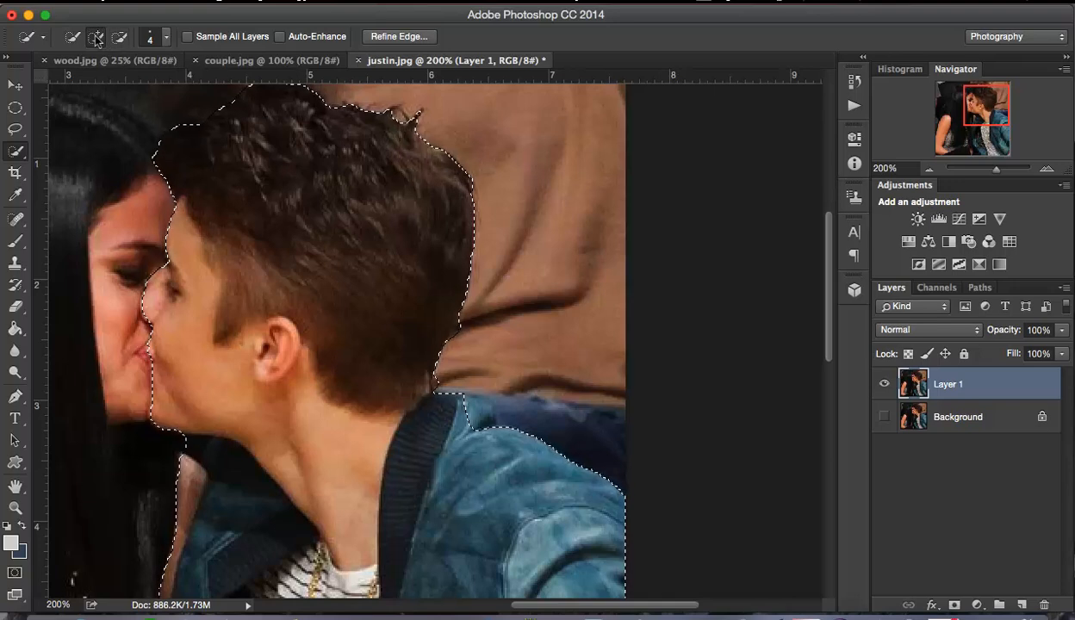
{"action": "mouse_move", "coordinate": [464, 403]}
{"action": "left_mouse_down"}
{"action": "mouse_move", "coordinate": [456, 397]}
{"action": "mouse_move", "coordinate": [481, 401]}
{"action": "left_mouse_up"}
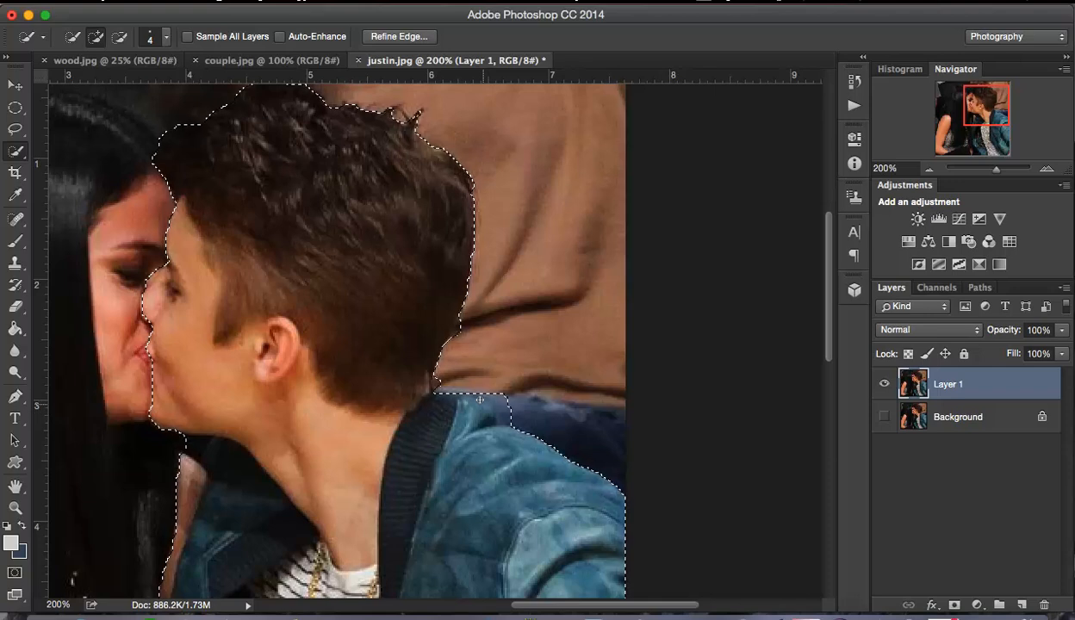
Step: Subtract the excess beside the shoulder, the woman's arm and the dark gap under the man's chin from the selection
{"action": "key", "text": "alt"}
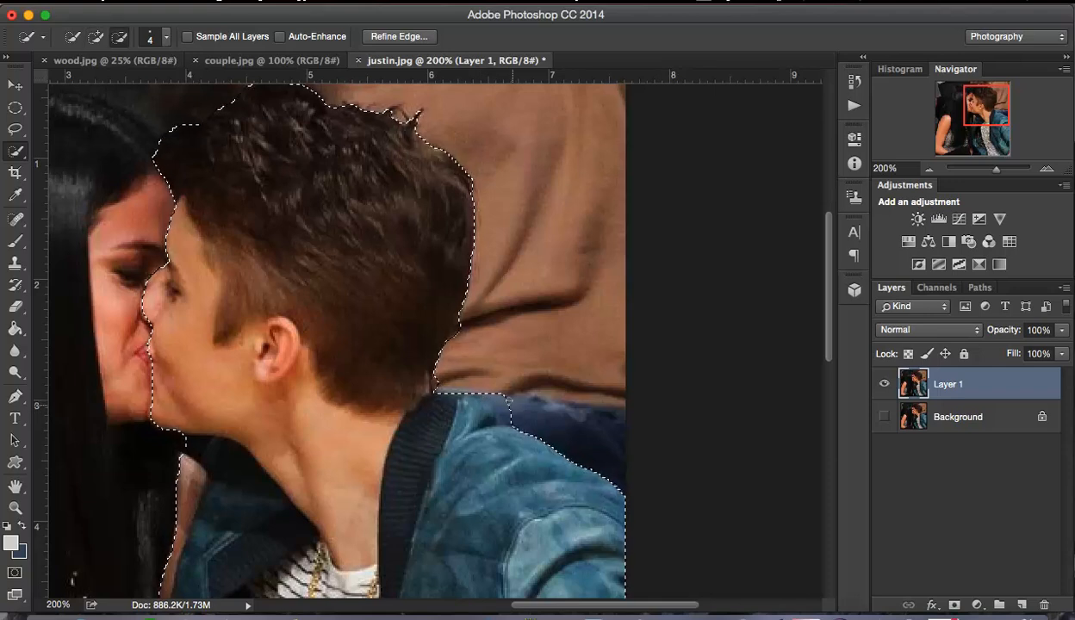
{"action": "scroll", "coordinate": [183, 311], "scroll_direction": "down", "scroll_amount": 5}
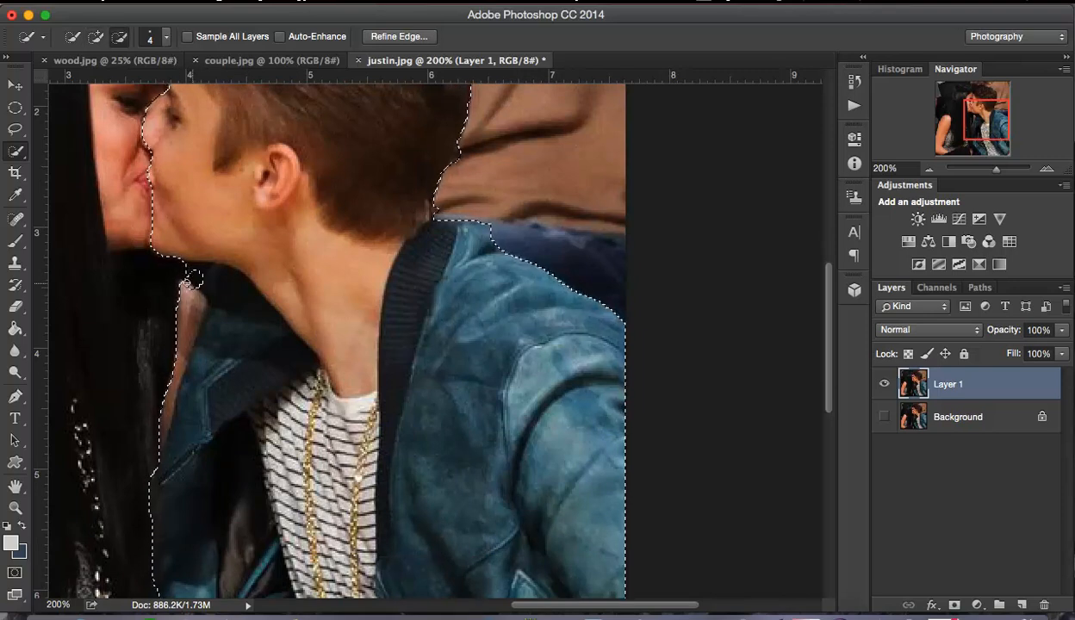
{"action": "left_click_drag", "start_coordinate": [193, 278], "coordinate": [157, 409]}
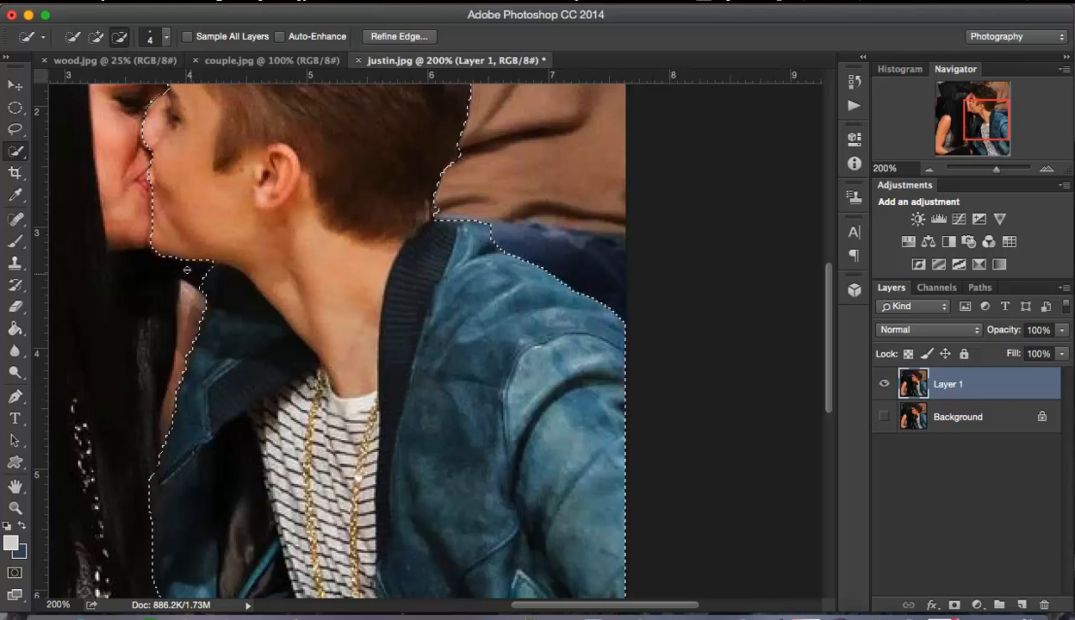
Step: Try to add the lower front edge of the man's jacket to the selection, and undo that addition
{"action": "scroll", "coordinate": [189, 302], "scroll_direction": "down", "scroll_amount": 5}
{"action": "scroll", "coordinate": [201, 317], "scroll_direction": "down", "scroll_amount": 2}
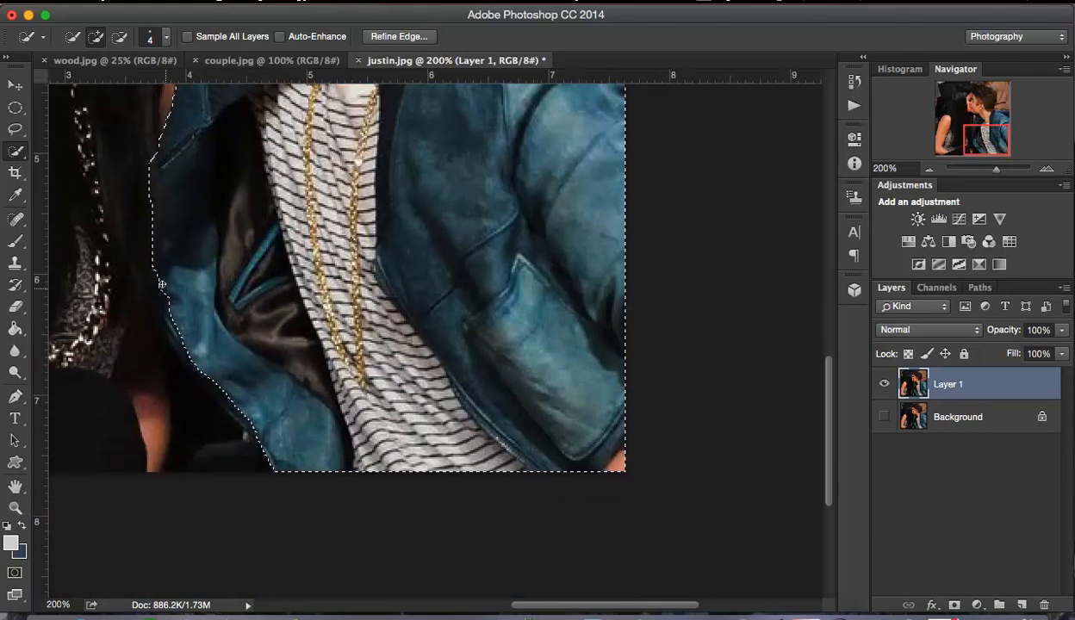
{"action": "left_click_drag", "start_coordinate": [162, 288], "coordinate": [165, 313]}
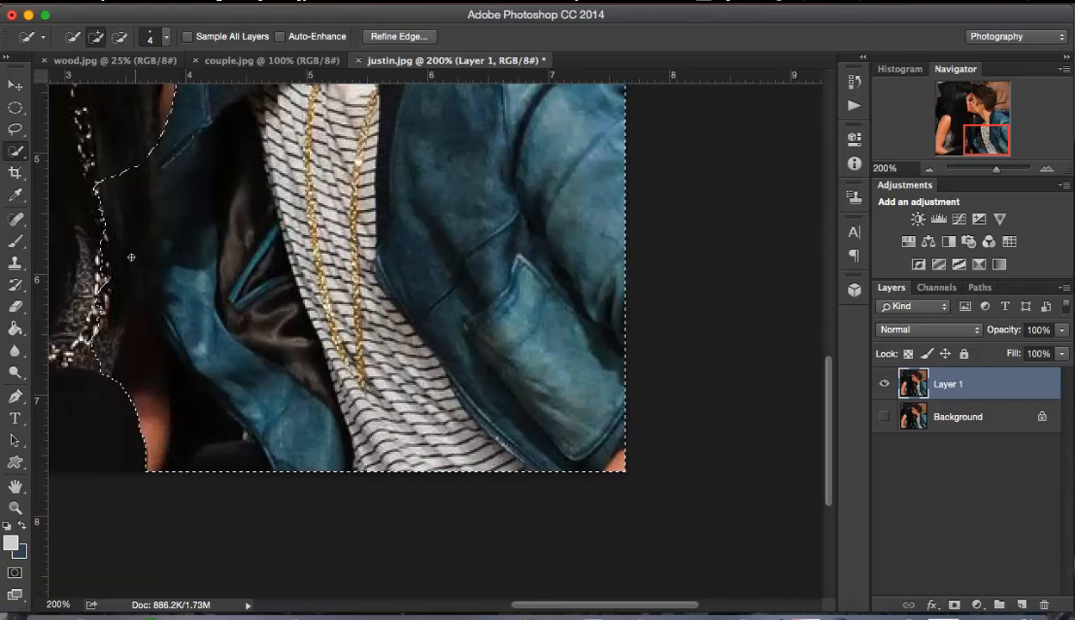
{"action": "key", "text": "super+z"}
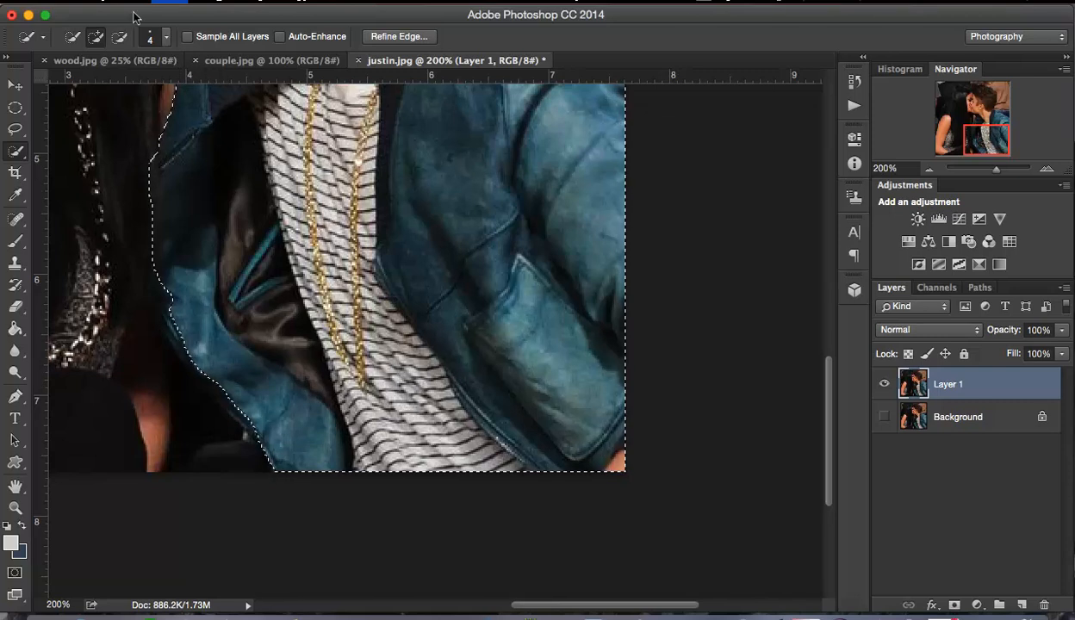
{"action": "left_click", "coordinate": [159, 2]}
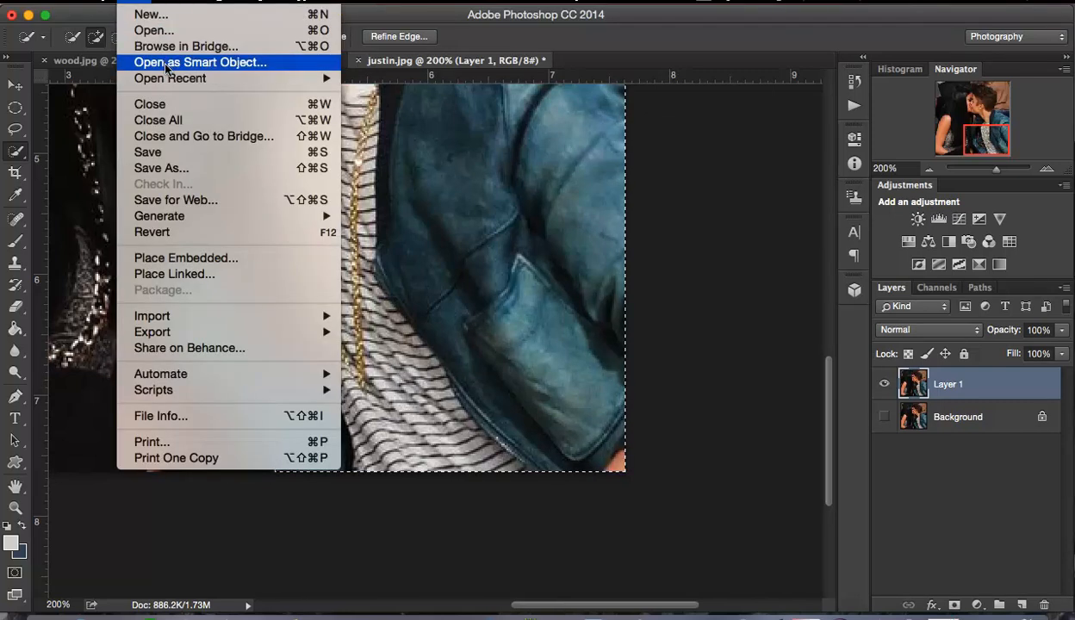
{"action": "left_click", "coordinate": [168, 3]}
{"action": "left_click", "coordinate": [168, 2]}
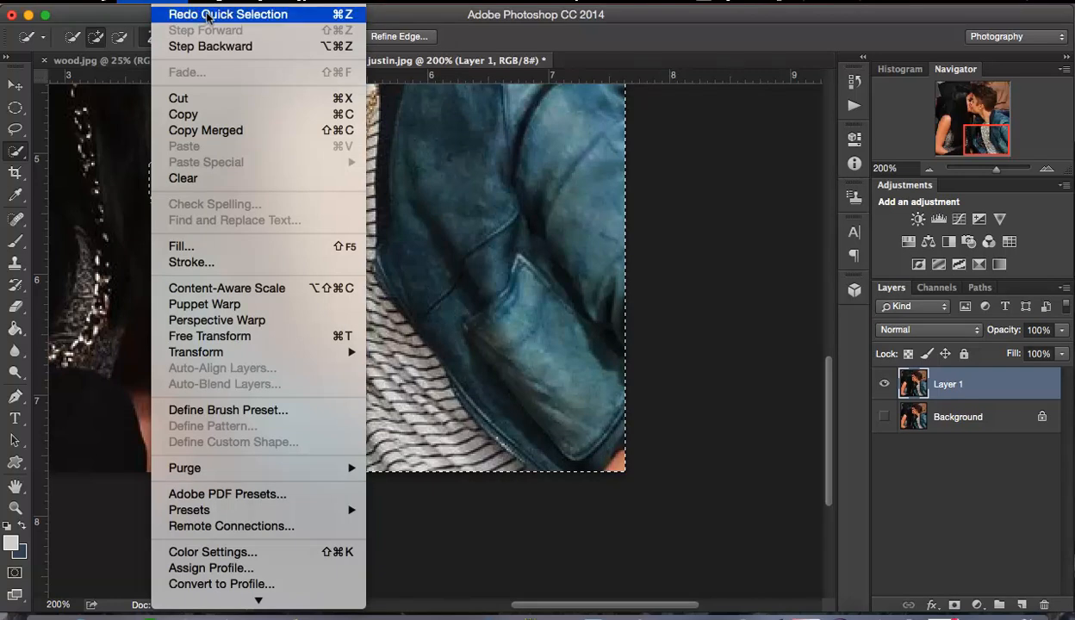
{"action": "left_click", "coordinate": [86, 182]}
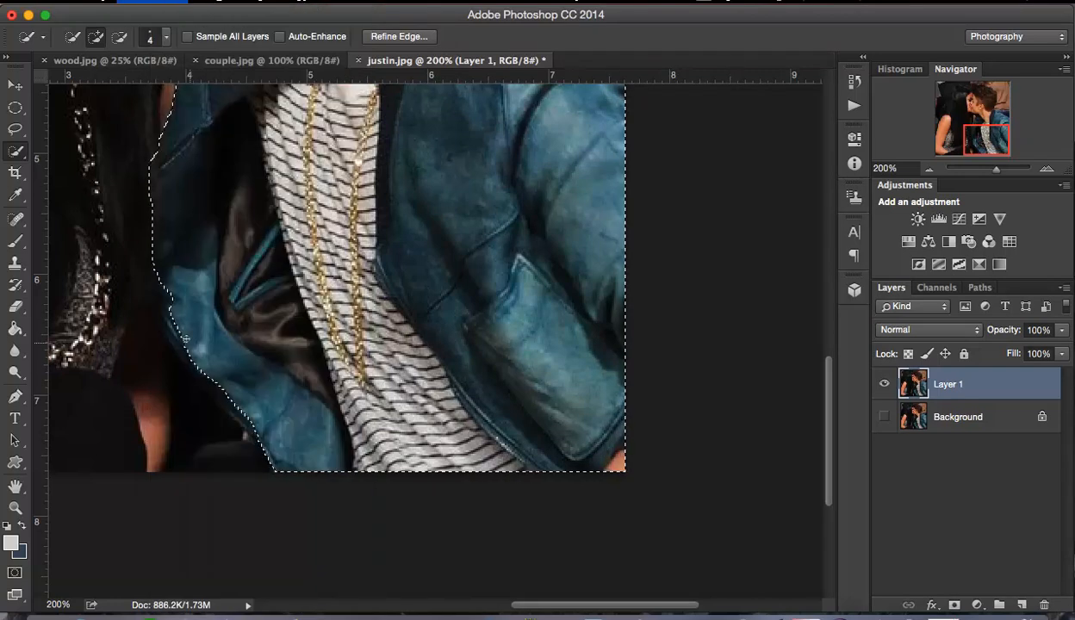
Step: Clean up the selection along the jacket's lower front edge, subtracting the dark area beside it and adding the missing bit of jacket back
{"action": "left_click", "coordinate": [162, 297]}
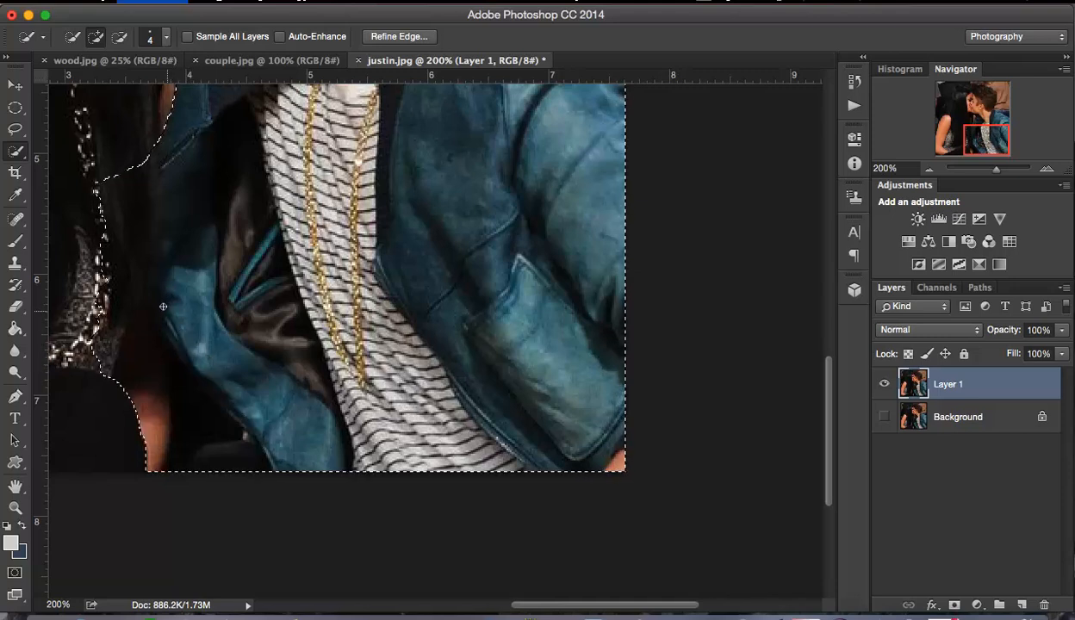
{"action": "mouse_move", "coordinate": [119, 176]}
{"action": "left_mouse_down"}
{"action": "mouse_move", "coordinate": [120, 284]}
{"action": "mouse_move", "coordinate": [103, 301]}
{"action": "mouse_move", "coordinate": [151, 373]}
{"action": "left_mouse_up"}
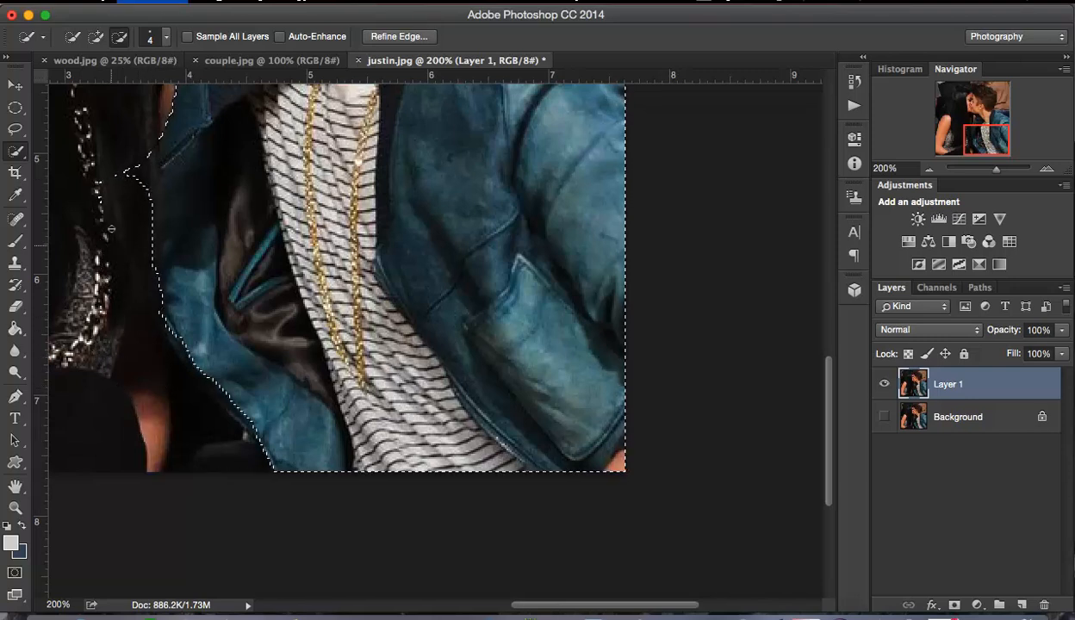
{"action": "left_click_drag", "start_coordinate": [138, 144], "coordinate": [141, 186]}
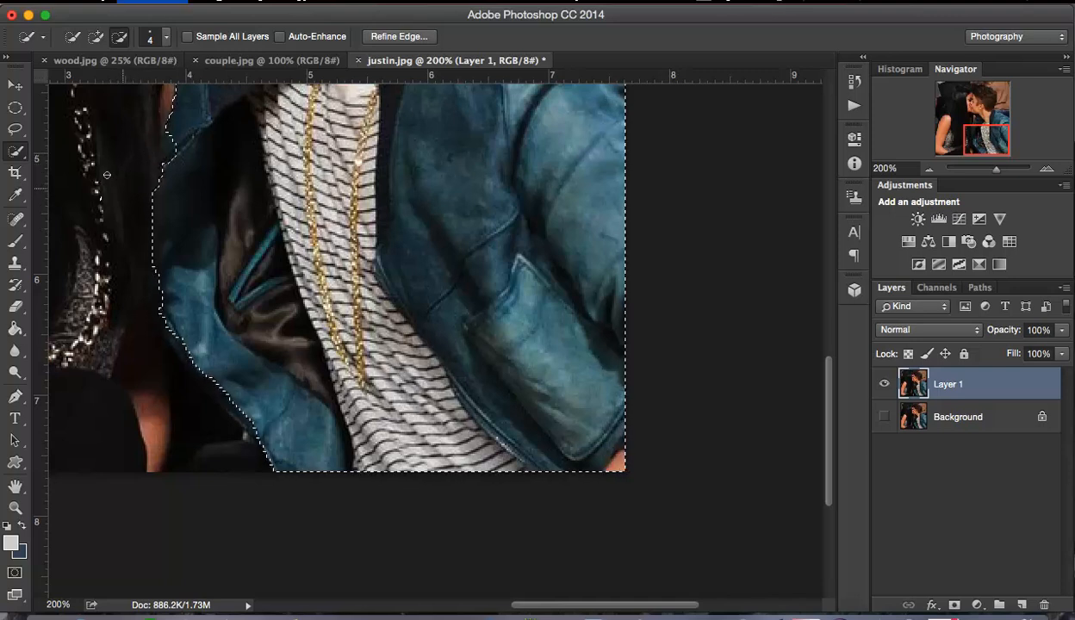
{"action": "left_click", "coordinate": [96, 37]}
{"action": "left_click_drag", "start_coordinate": [163, 127], "coordinate": [164, 149]}
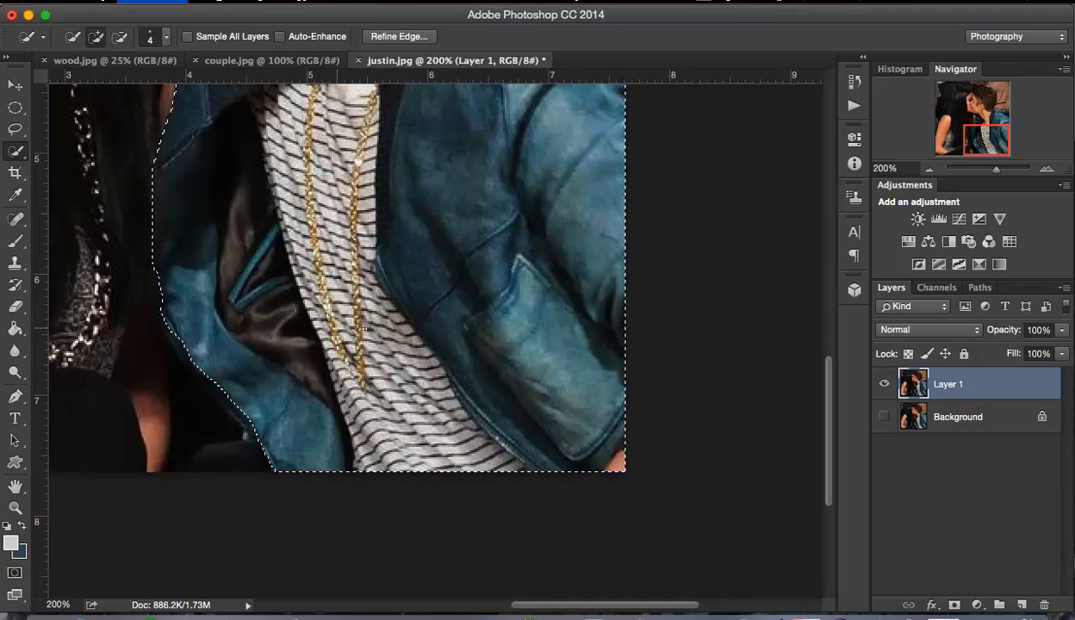
Step: Open Refine Edge for the man's selection and preview it in Marching Ants, Overlay and On Black views, ending on On Layers
{"action": "scroll", "coordinate": [372, 333], "scroll_direction": "up", "scroll_amount": 2}
{"action": "scroll", "coordinate": [372, 333], "scroll_direction": "up", "scroll_amount": 10}
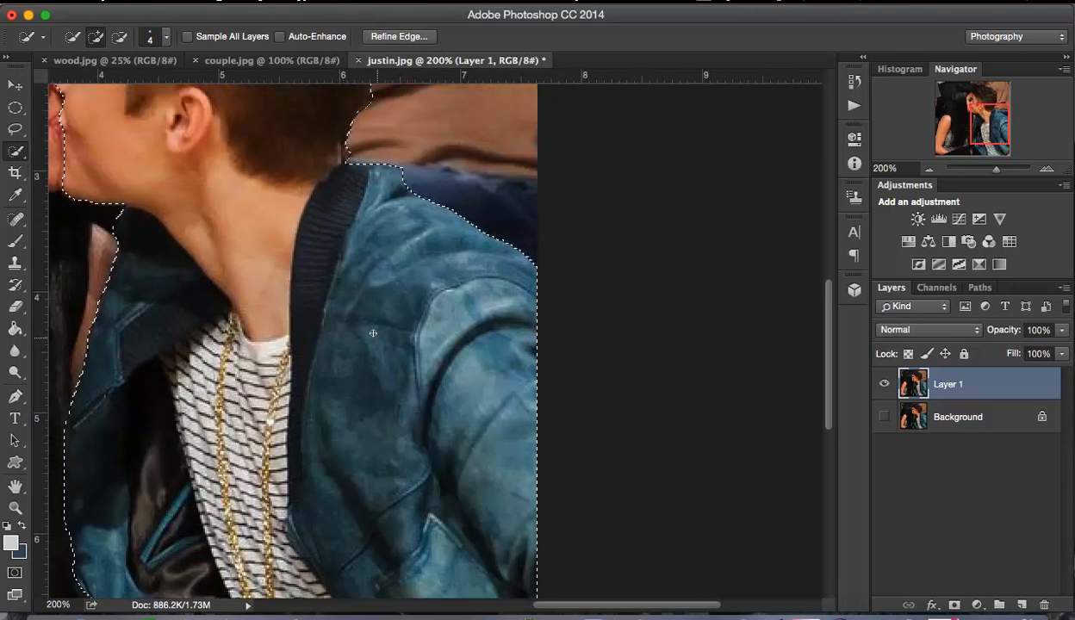
{"action": "scroll", "coordinate": [372, 333], "scroll_direction": "up", "scroll_amount": 3}
{"action": "scroll", "coordinate": [372, 334], "scroll_direction": "left", "scroll_amount": 3}
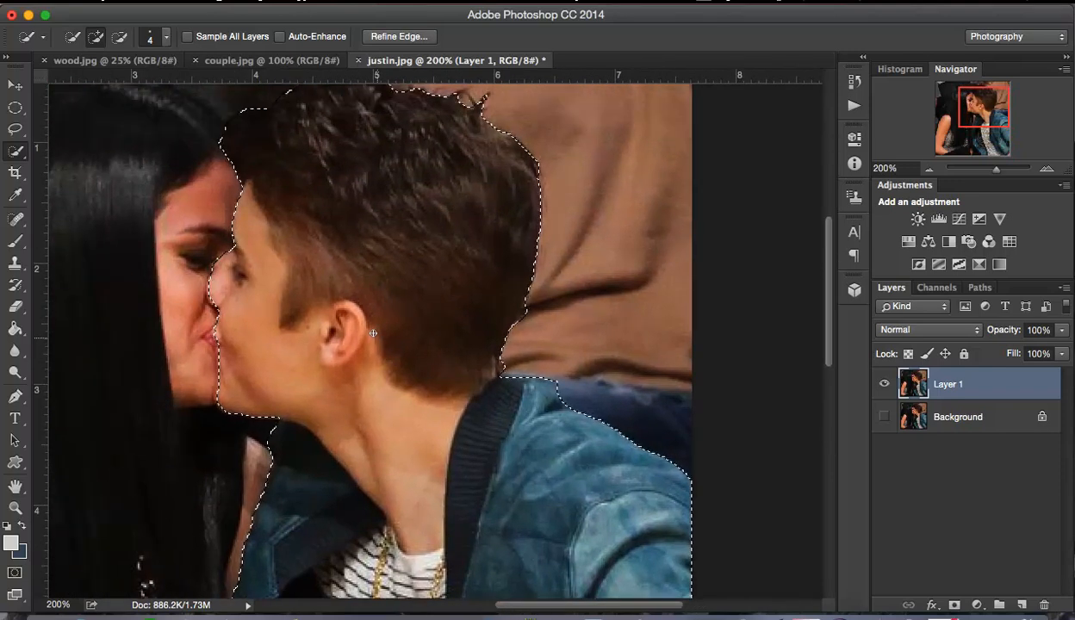
{"action": "key", "text": "super+minus"}
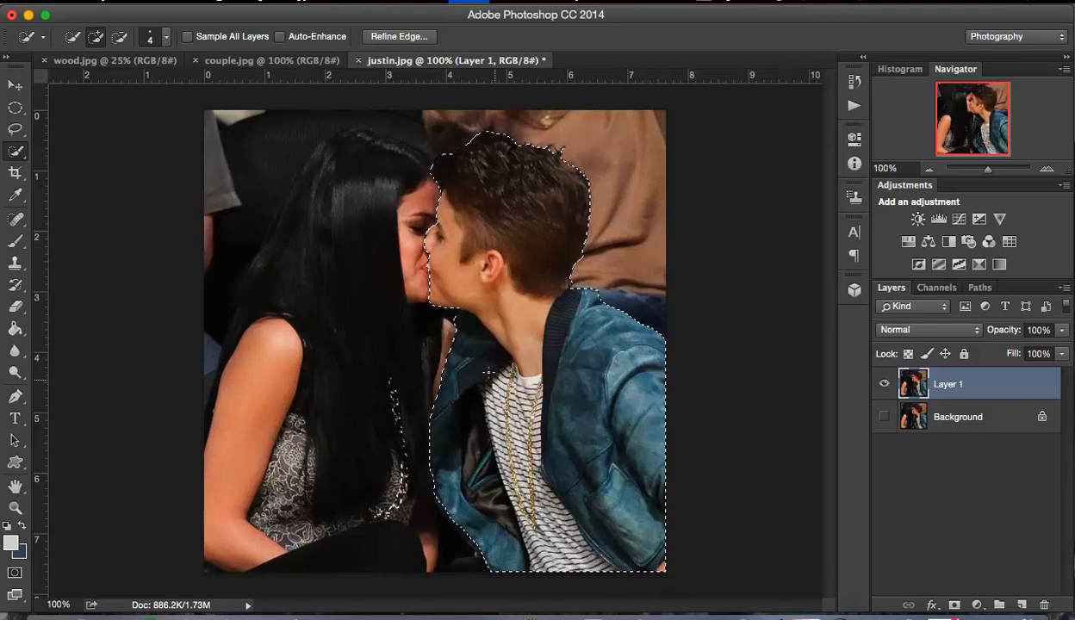
{"action": "left_click", "coordinate": [411, 37]}
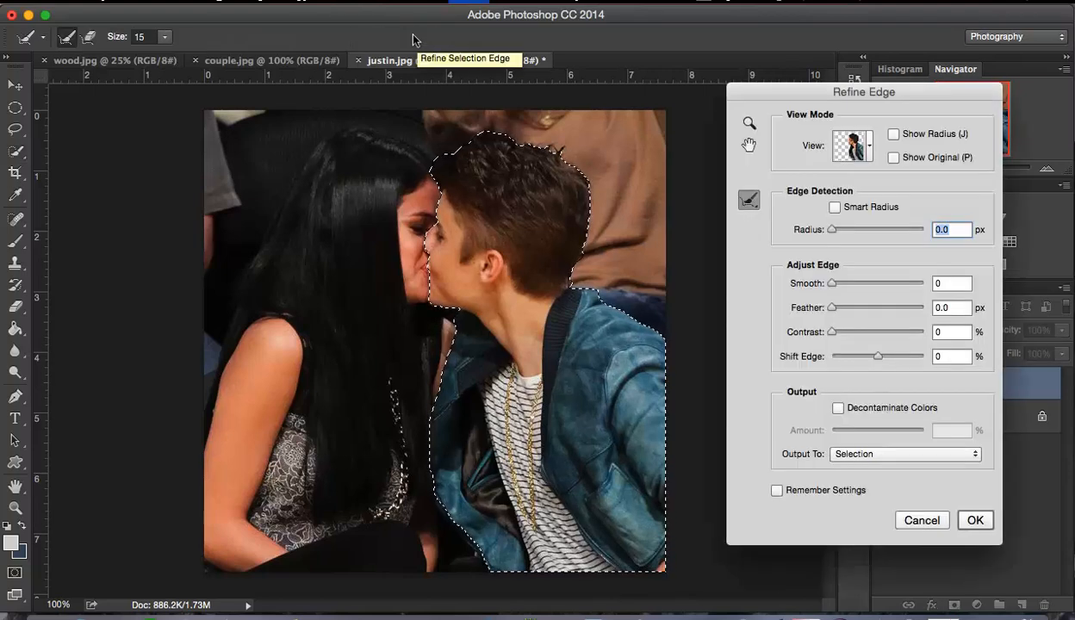
{"action": "left_click", "coordinate": [847, 138]}
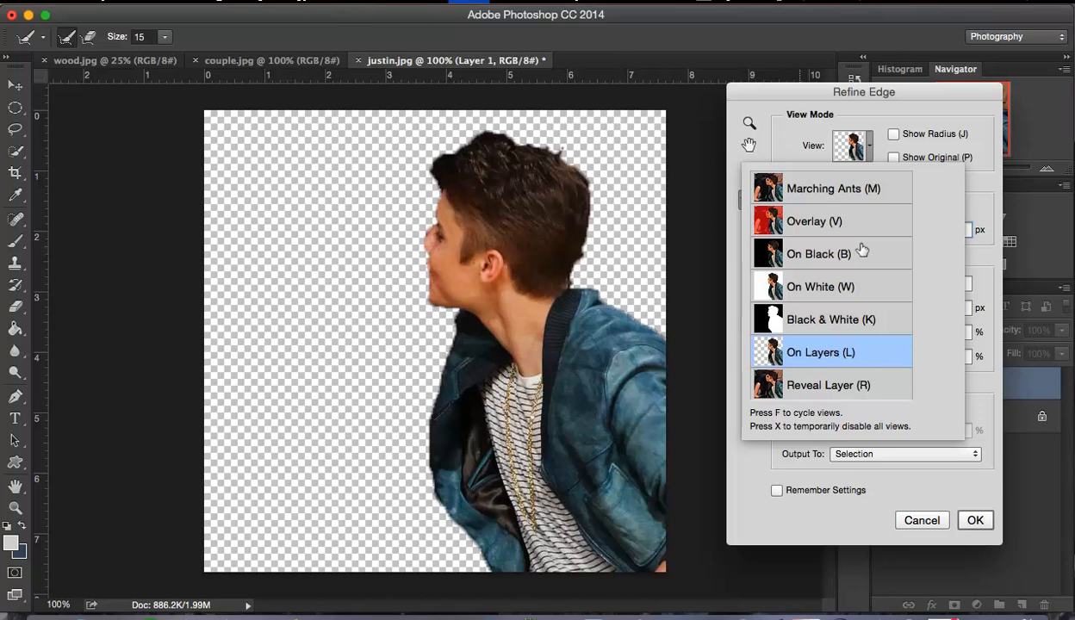
{"action": "left_click", "coordinate": [849, 195]}
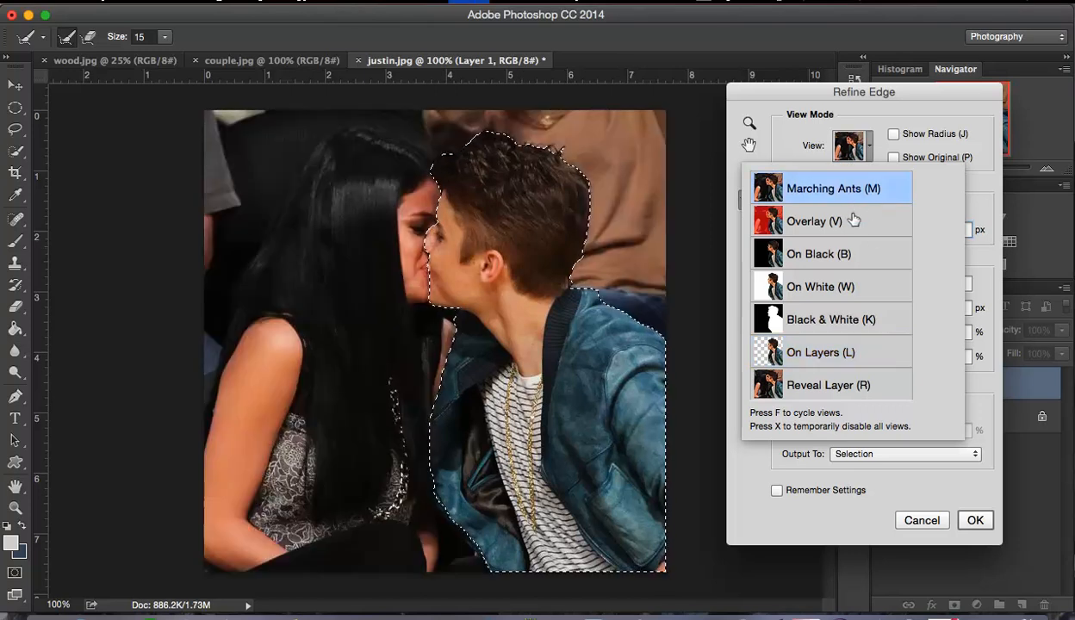
{"action": "left_click", "coordinate": [852, 221]}
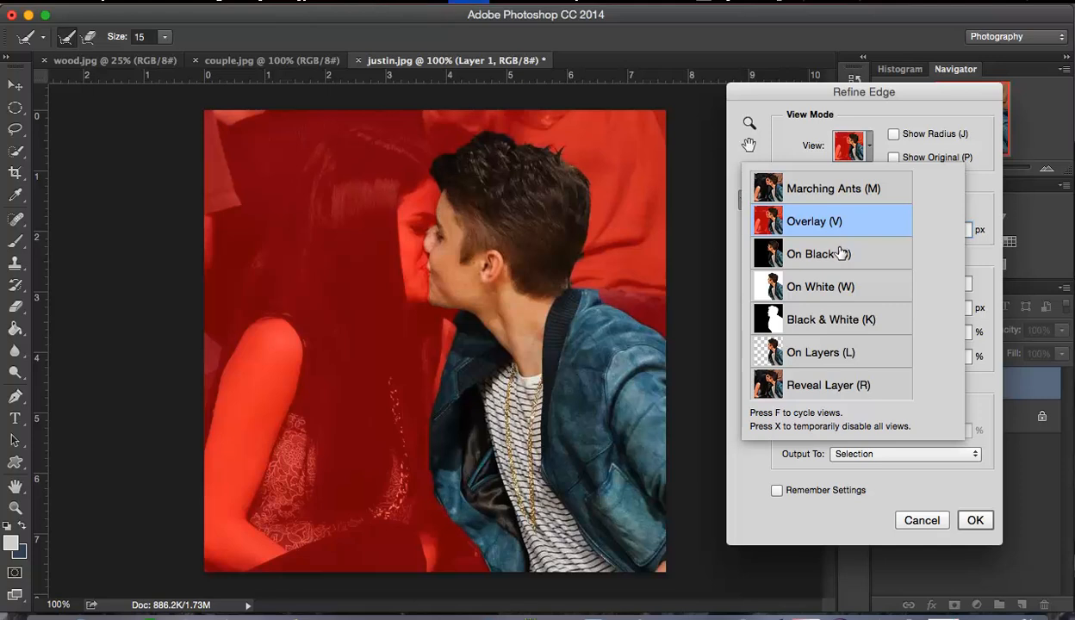
{"action": "left_click", "coordinate": [840, 252]}
{"action": "left_click", "coordinate": [838, 351]}
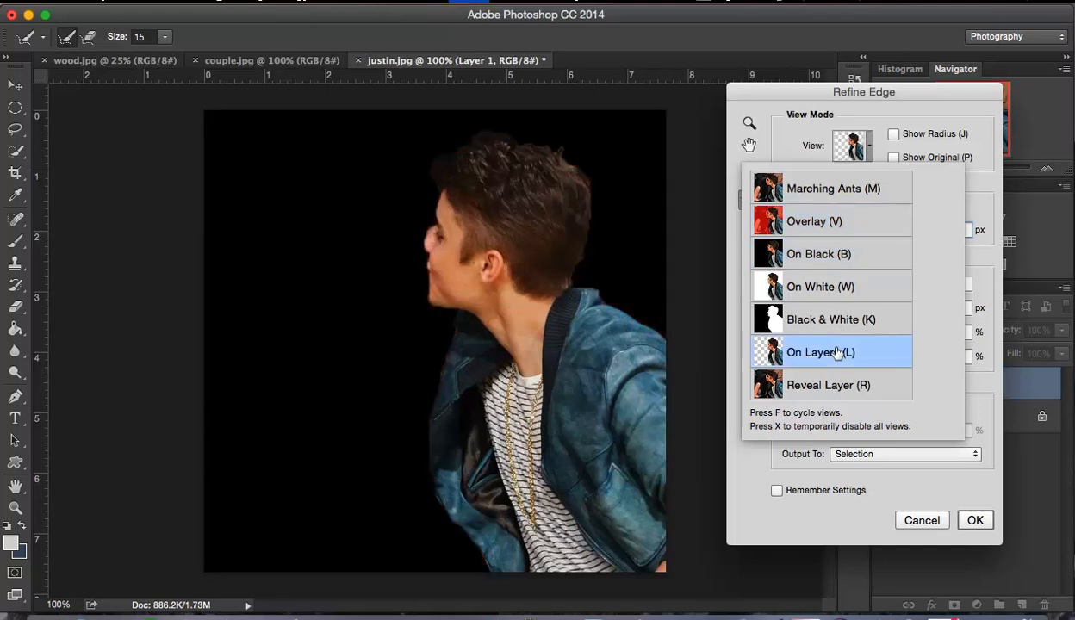
{"action": "left_click", "coordinate": [864, 136]}
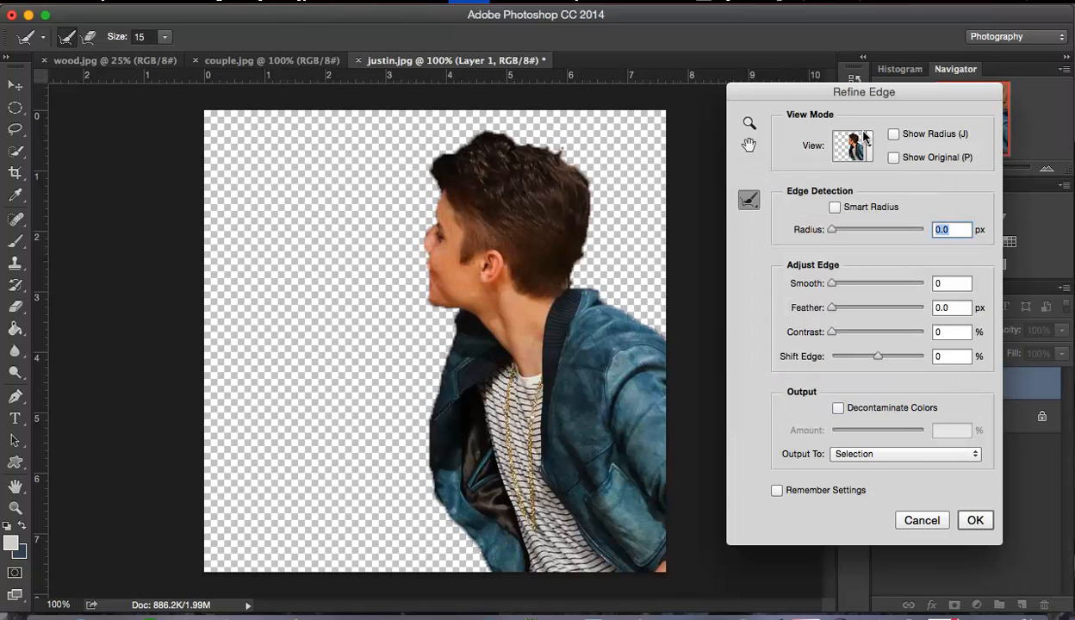
Step: Turn on Smart Radius for the selection edge and set Smooth to 2
{"action": "left_click", "coordinate": [835, 207]}
{"action": "left_click_drag", "start_coordinate": [510, 137], "coordinate": [550, 151]}
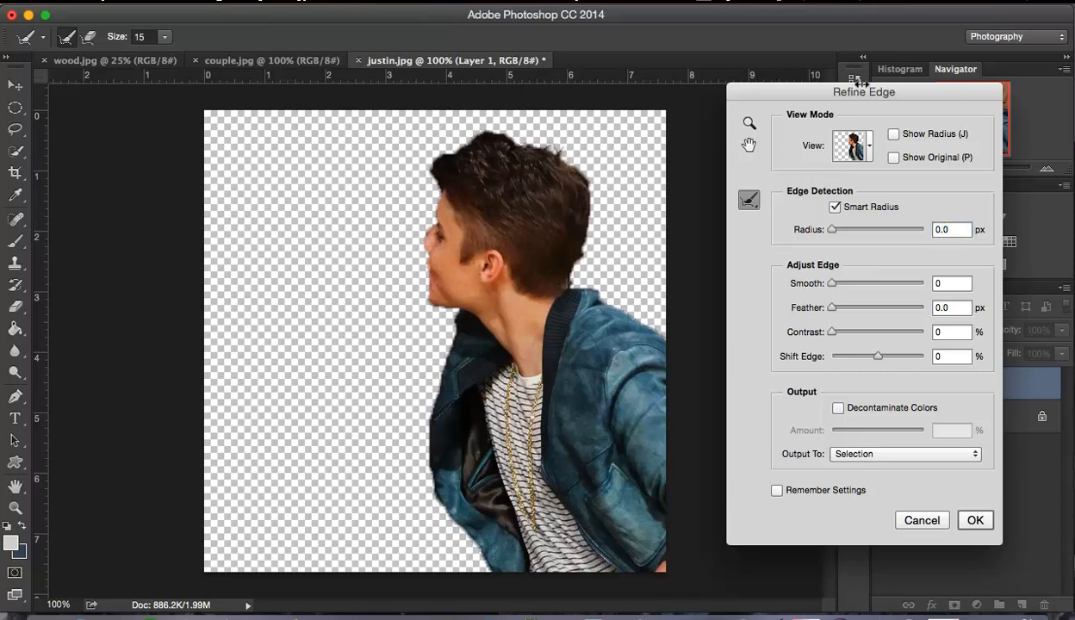
{"action": "left_click_drag", "start_coordinate": [861, 90], "coordinate": [863, 65]}
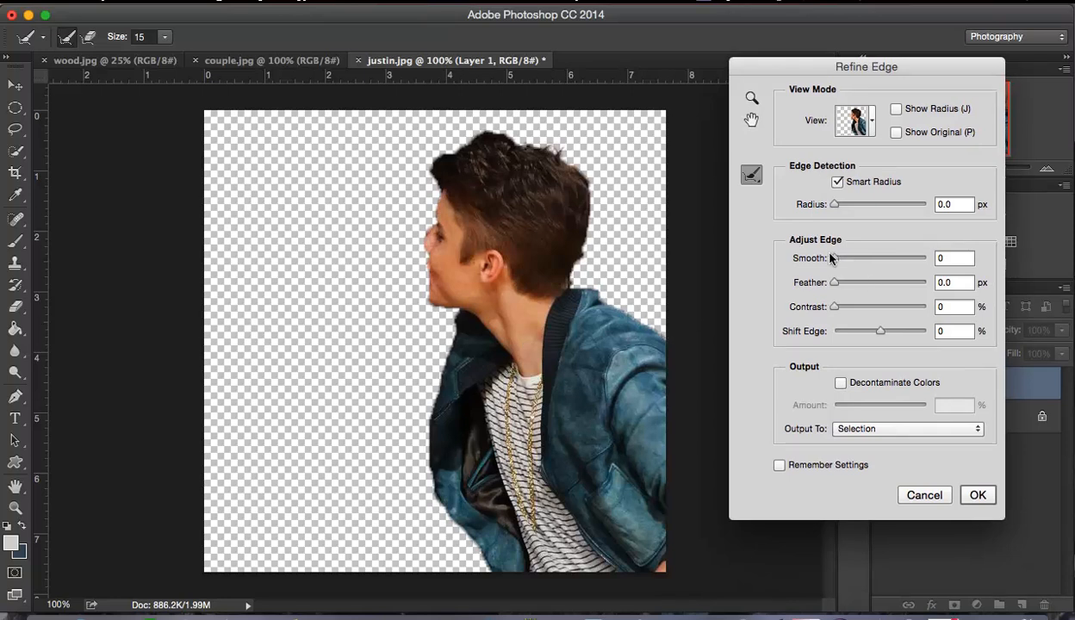
{"action": "left_click_drag", "start_coordinate": [829, 259], "coordinate": [832, 258]}
{"action": "key", "text": "super+plus"}
{"action": "key", "text": "super+plus"}
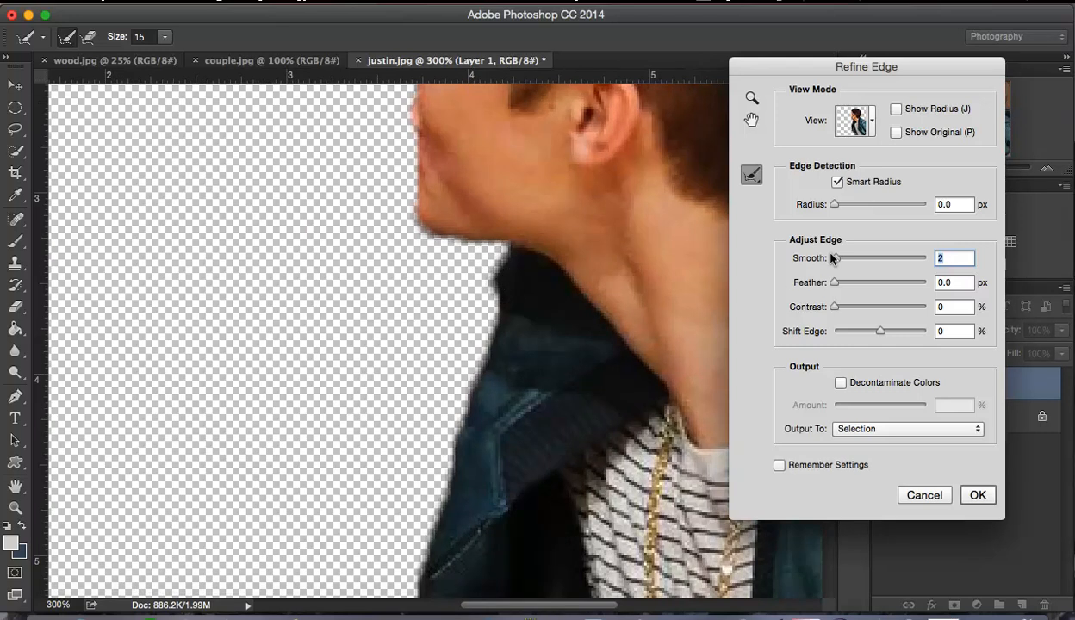
{"action": "left_click_drag", "start_coordinate": [814, 258], "coordinate": [796, 258]}
{"action": "type", "text": "2"}
{"action": "key", "text": "Tab"}
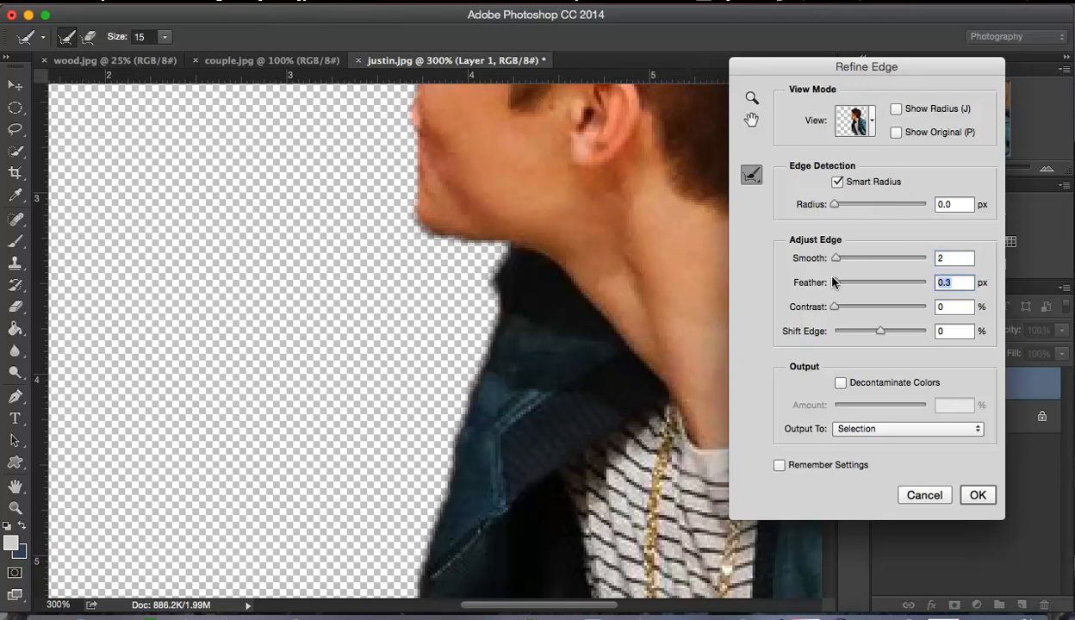
Step: Try Feather values of 199 and 27 px on the selection edge and settle on 0.5 px
{"action": "left_click_drag", "start_coordinate": [833, 280], "coordinate": [908, 275]}
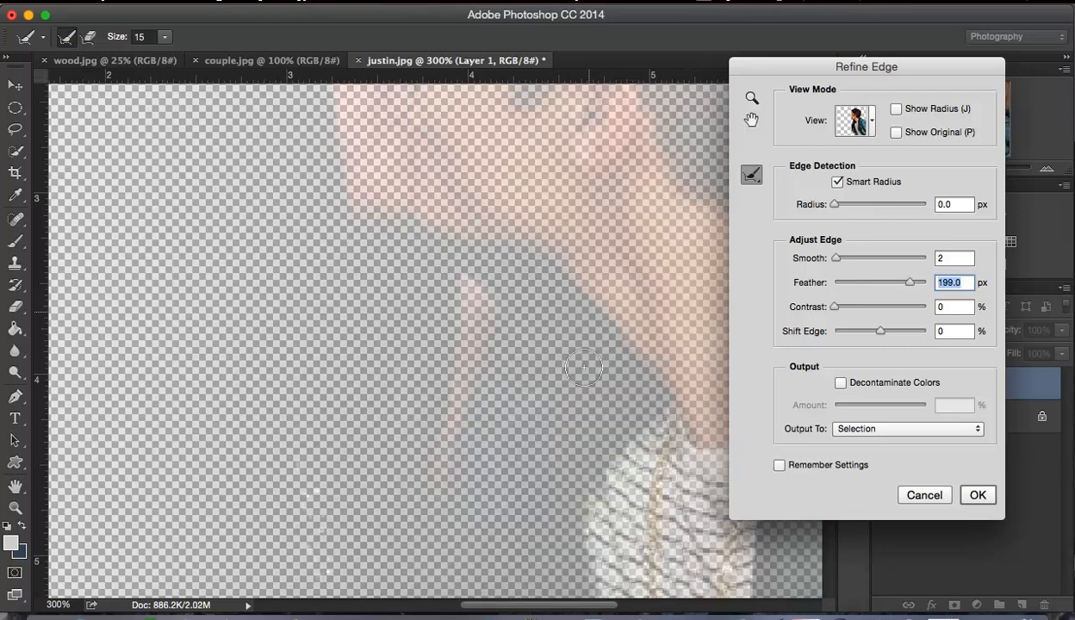
{"action": "left_click_drag", "start_coordinate": [904, 278], "coordinate": [876, 275]}
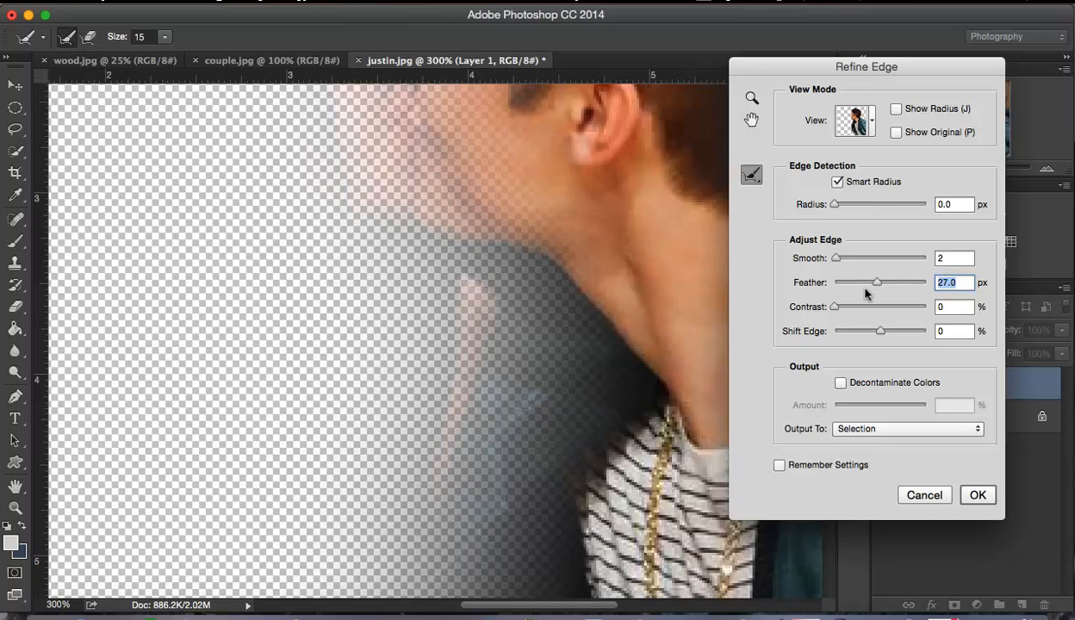
{"action": "left_click_drag", "start_coordinate": [871, 279], "coordinate": [838, 282]}
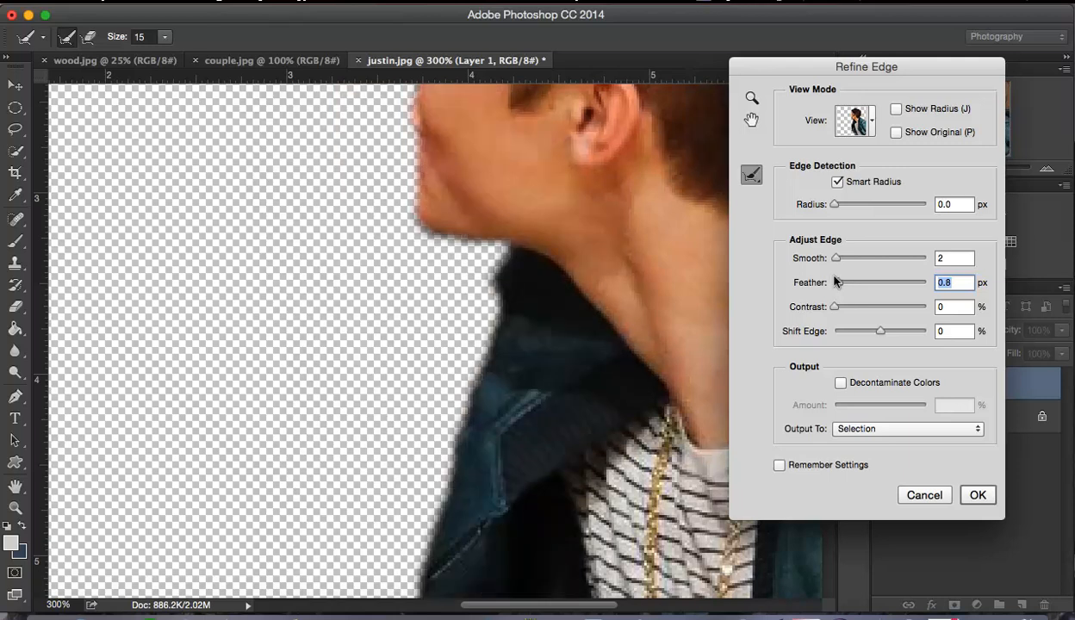
{"action": "left_click_drag", "start_coordinate": [836, 281], "coordinate": [833, 281]}
Step: Output the refined selection of the man to a new layer
{"action": "left_click", "coordinate": [921, 428]}
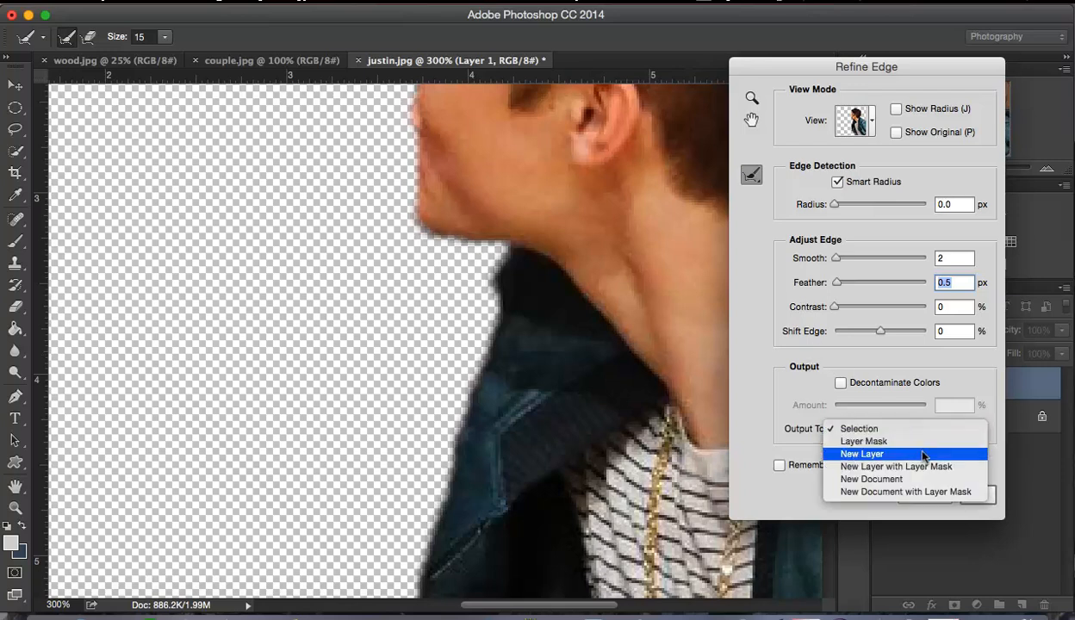
{"action": "left_click", "coordinate": [922, 454]}
{"action": "left_click", "coordinate": [977, 494]}
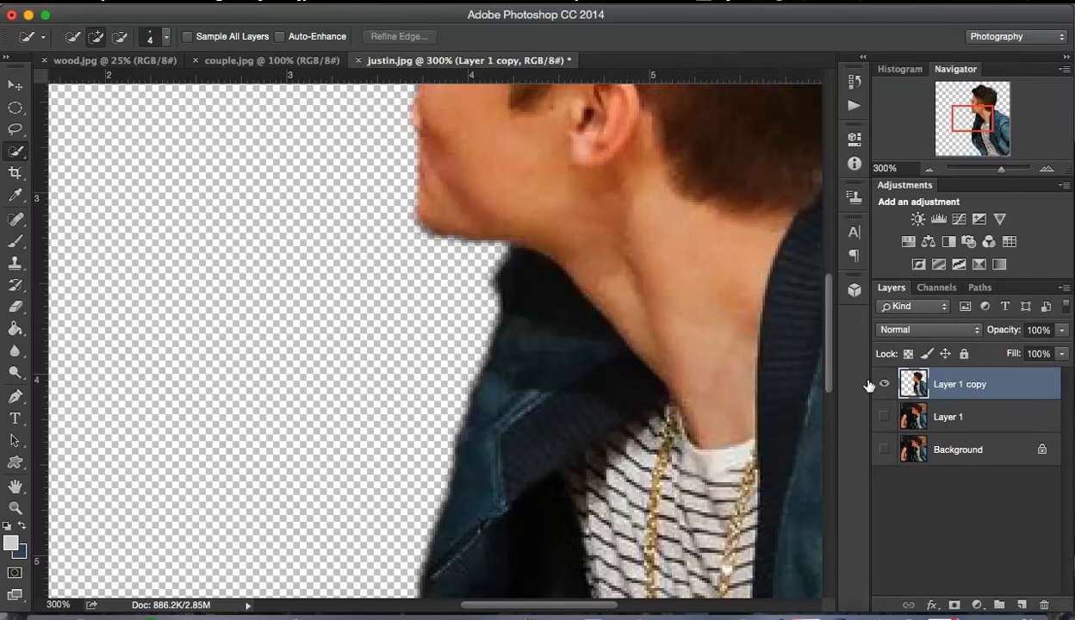
{"action": "key", "text": "super+minus"}
{"action": "key", "text": "super+minus"}
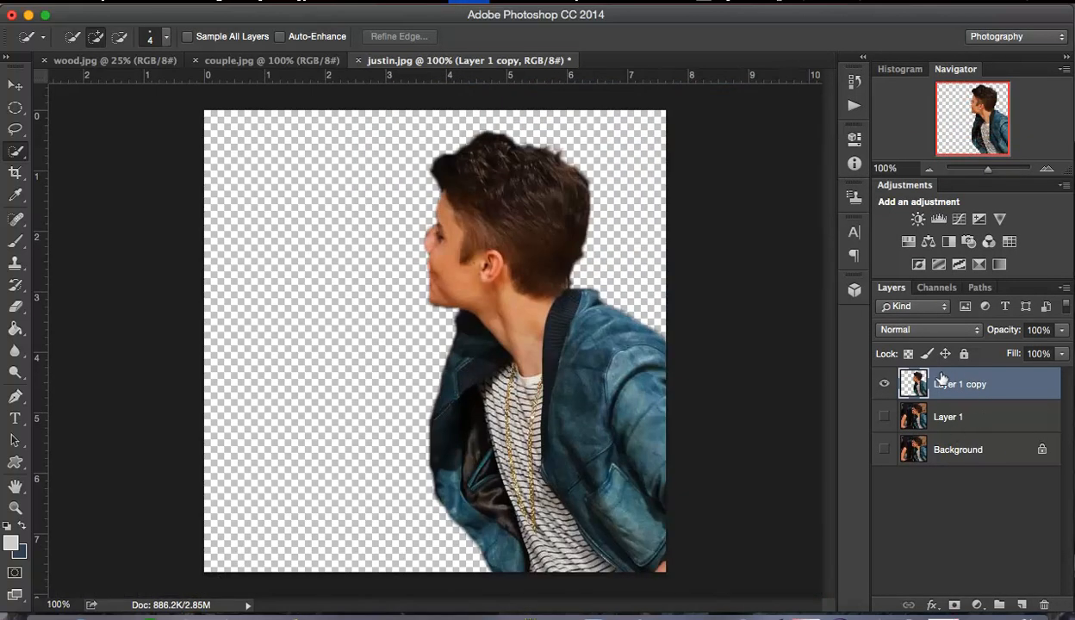
Step: Compare the cutout with the two original layers by toggling layer visibility, leaving only the cutout layer shown
{"action": "left_click", "coordinate": [883, 417]}
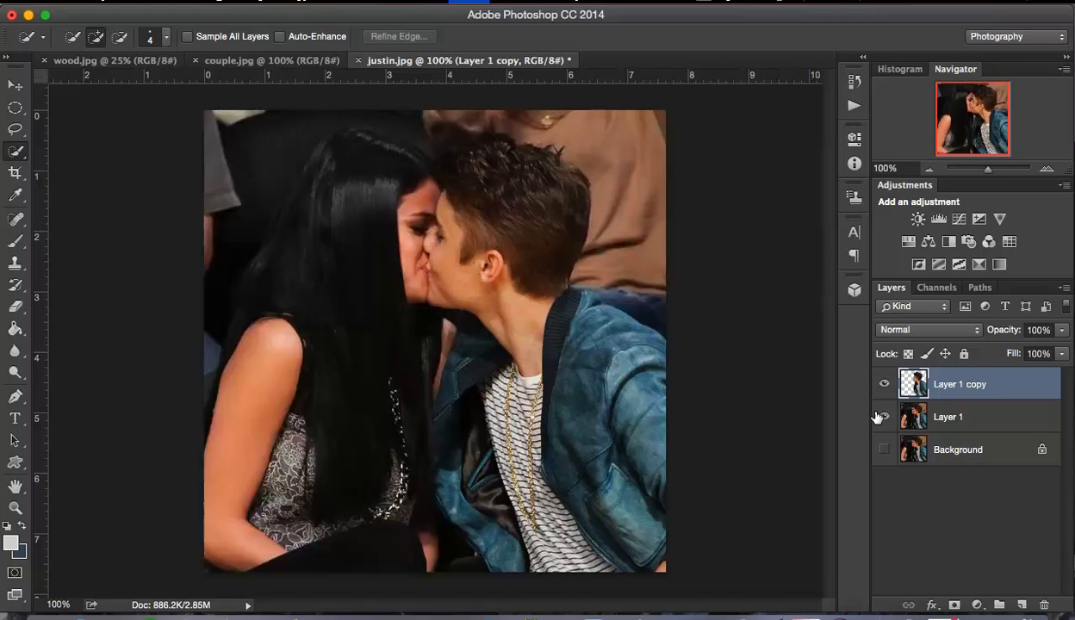
{"action": "left_click", "coordinate": [883, 384]}
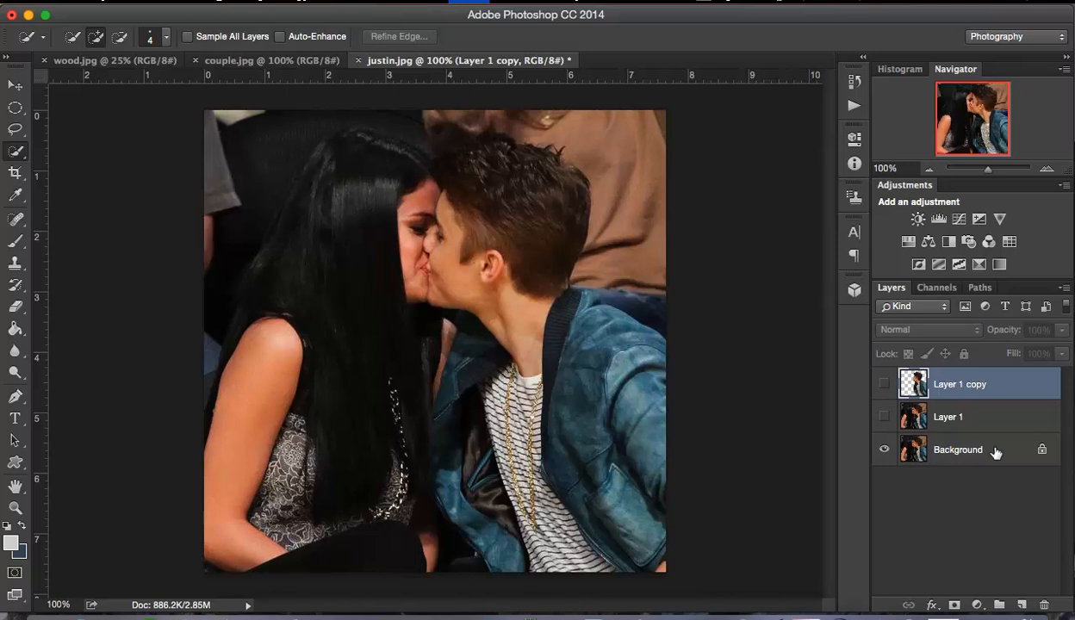
{"action": "left_click", "coordinate": [882, 450]}
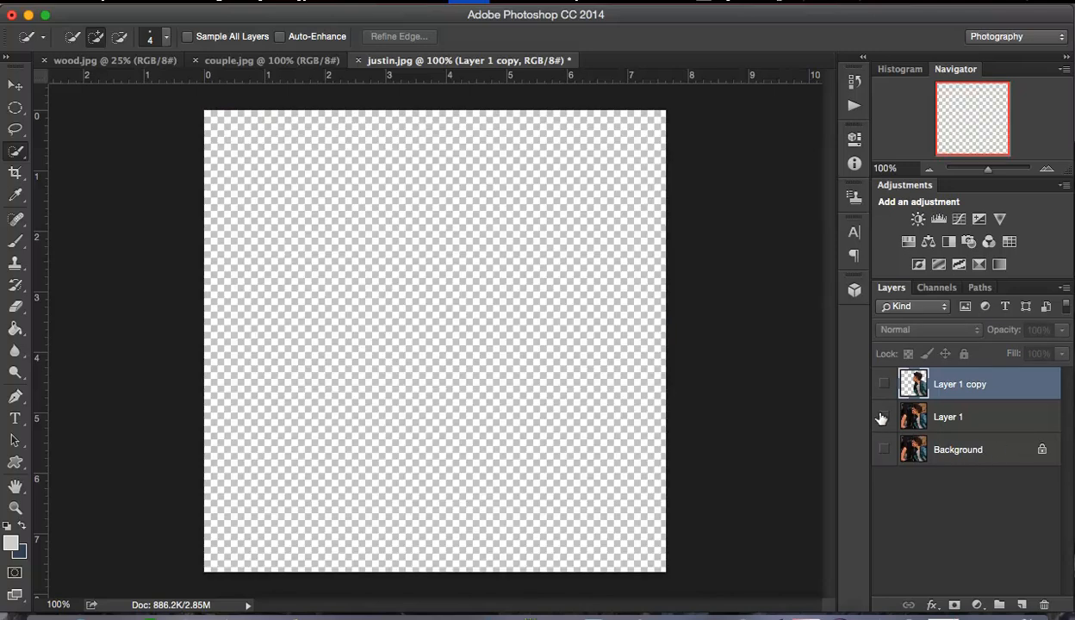
{"action": "left_click", "coordinate": [882, 417]}
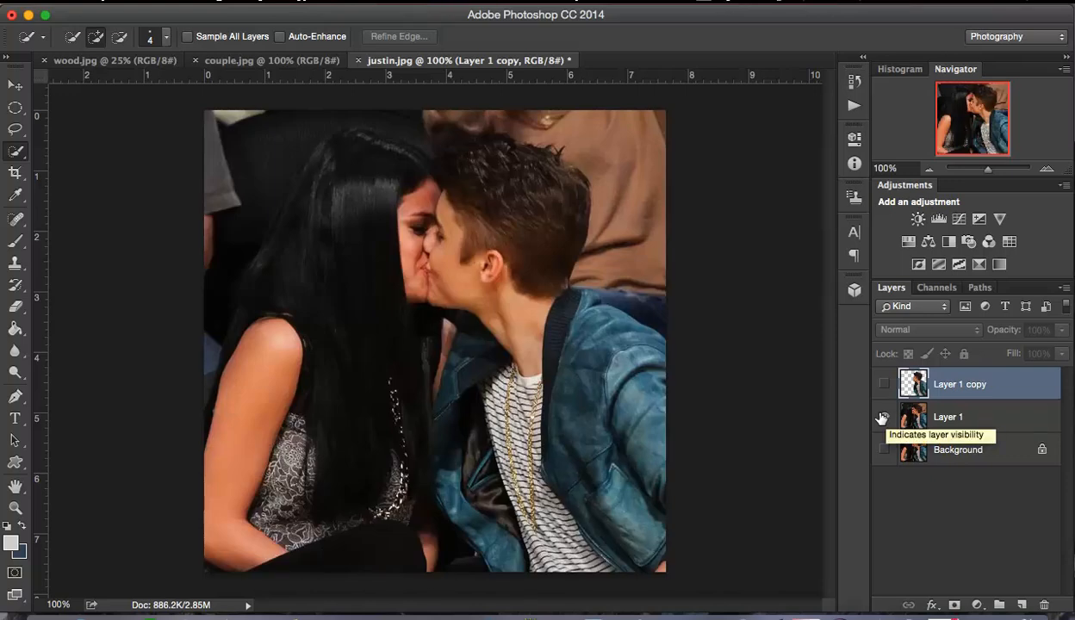
{"action": "left_click", "coordinate": [883, 384]}
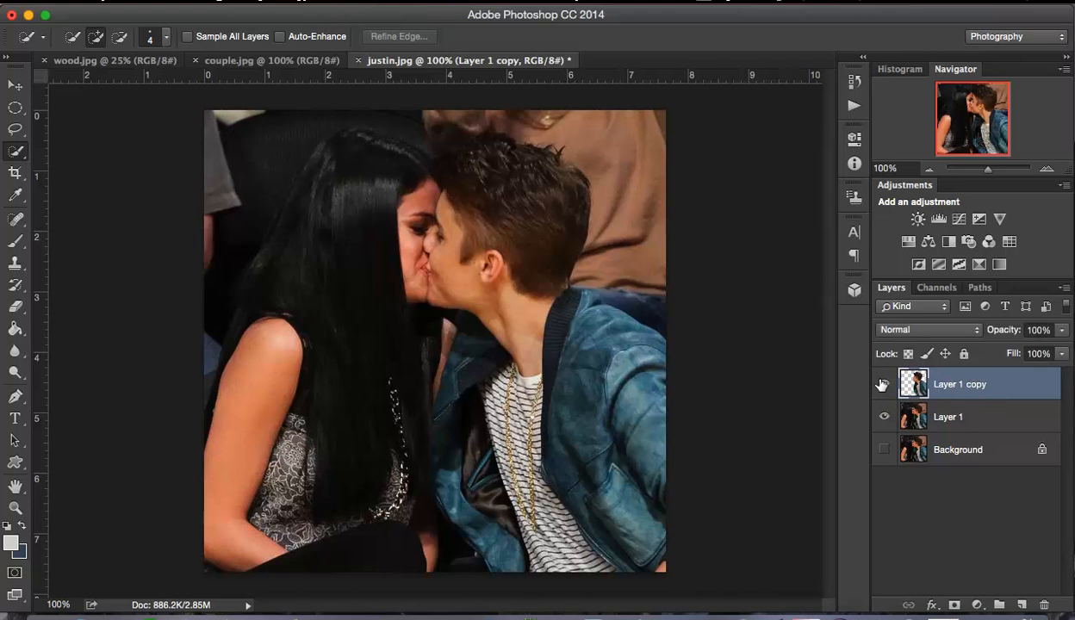
{"action": "left_click", "coordinate": [882, 417]}
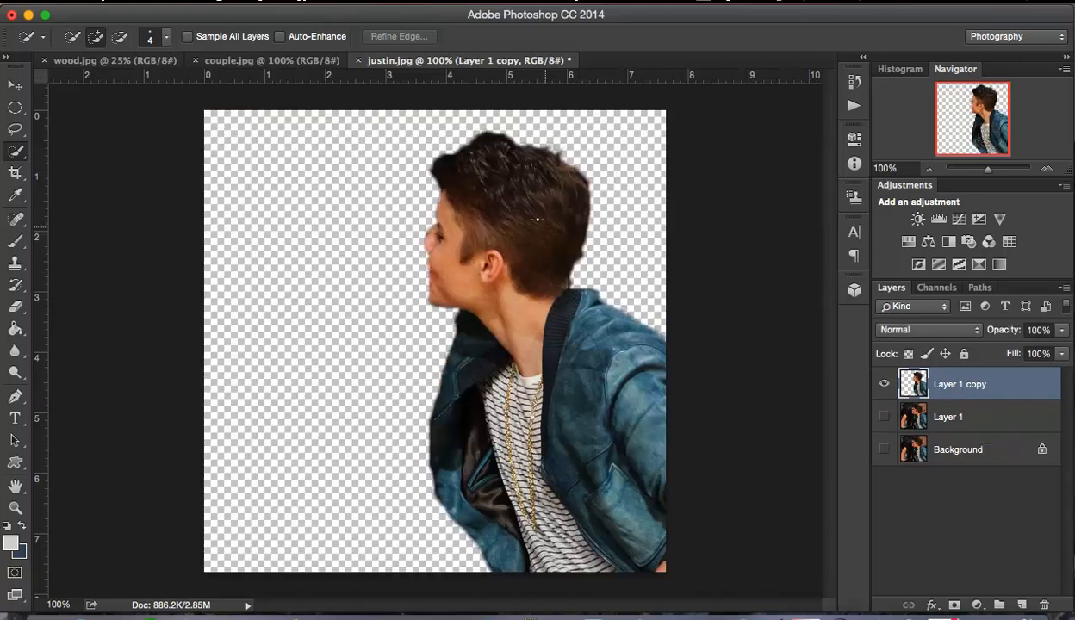
Step: Duplicate the Background layer in couple.jpg, and make a further copy of that duplicate
{"action": "left_click", "coordinate": [270, 59]}
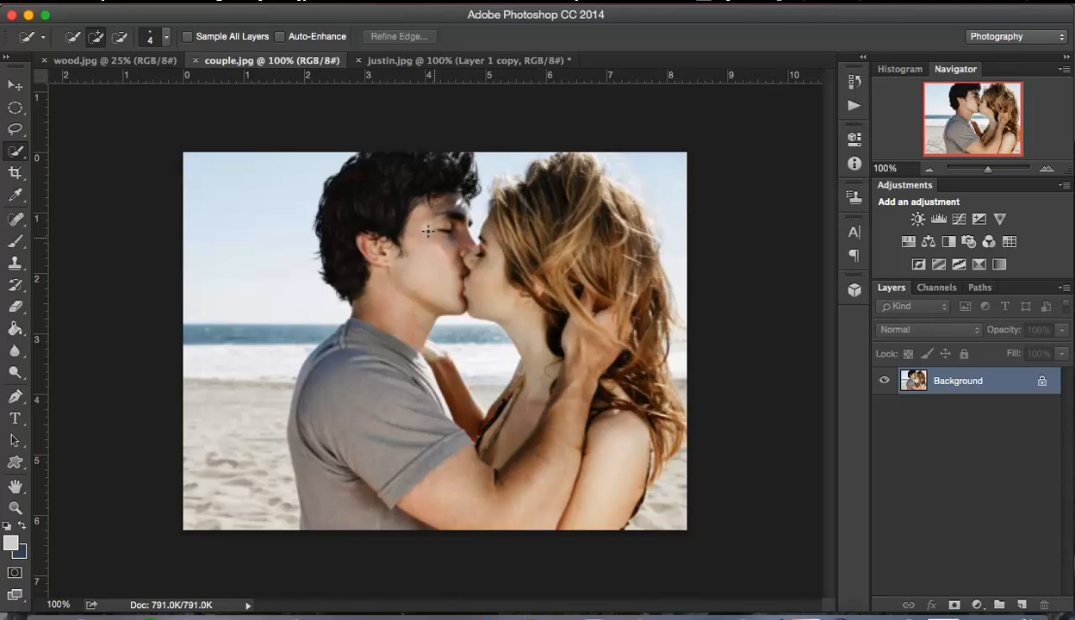
{"action": "key", "text": "super+j"}
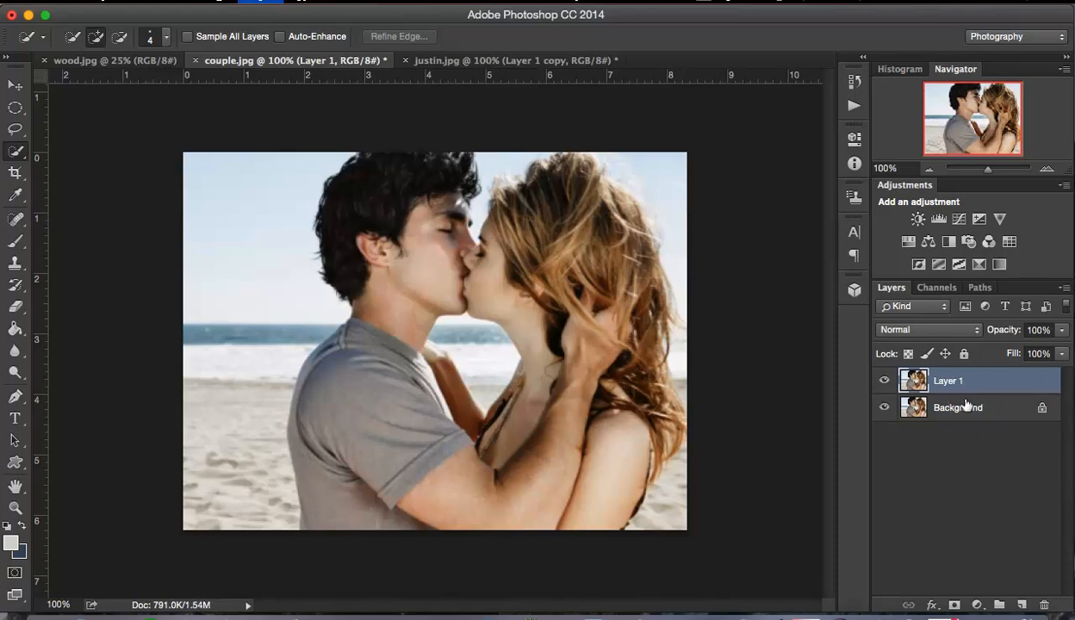
{"action": "left_click_drag", "start_coordinate": [961, 384], "coordinate": [1020, 602]}
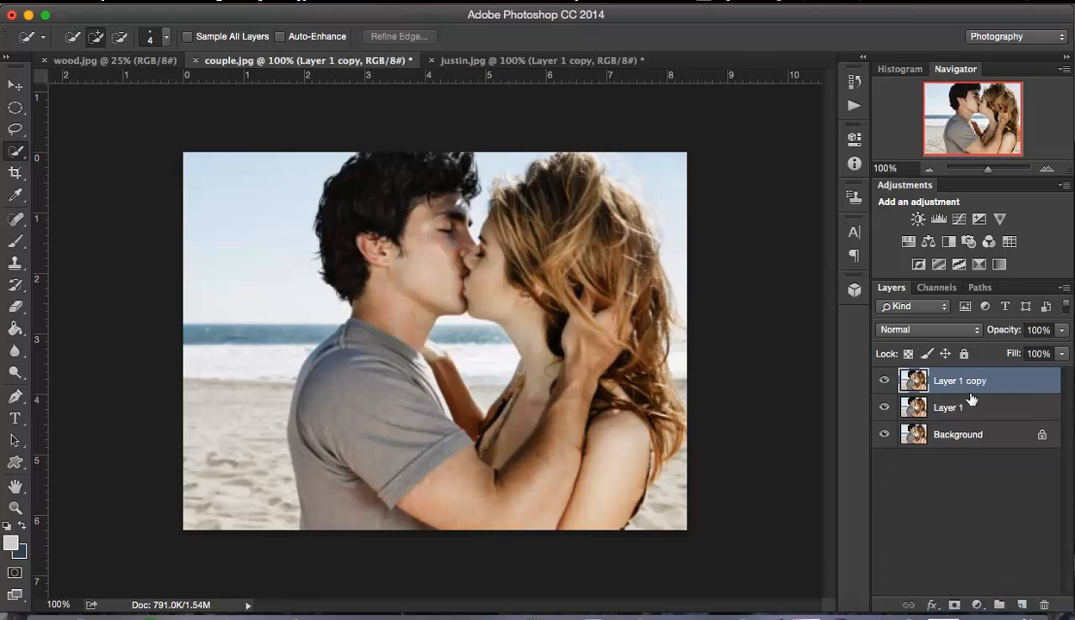
Step: Delete the extra Layer 1 copy, and select the man's head, neck, shirt and upper arm on Layer 1 with the Quick Selection tool
{"action": "key", "text": "Delete"}
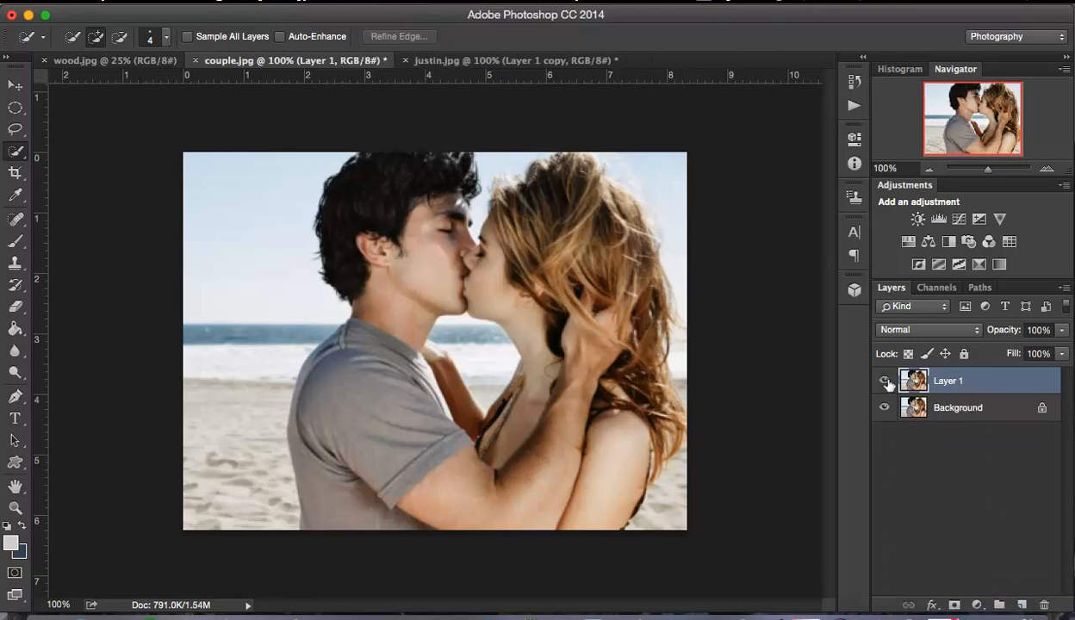
{"action": "left_click", "coordinate": [16, 150]}
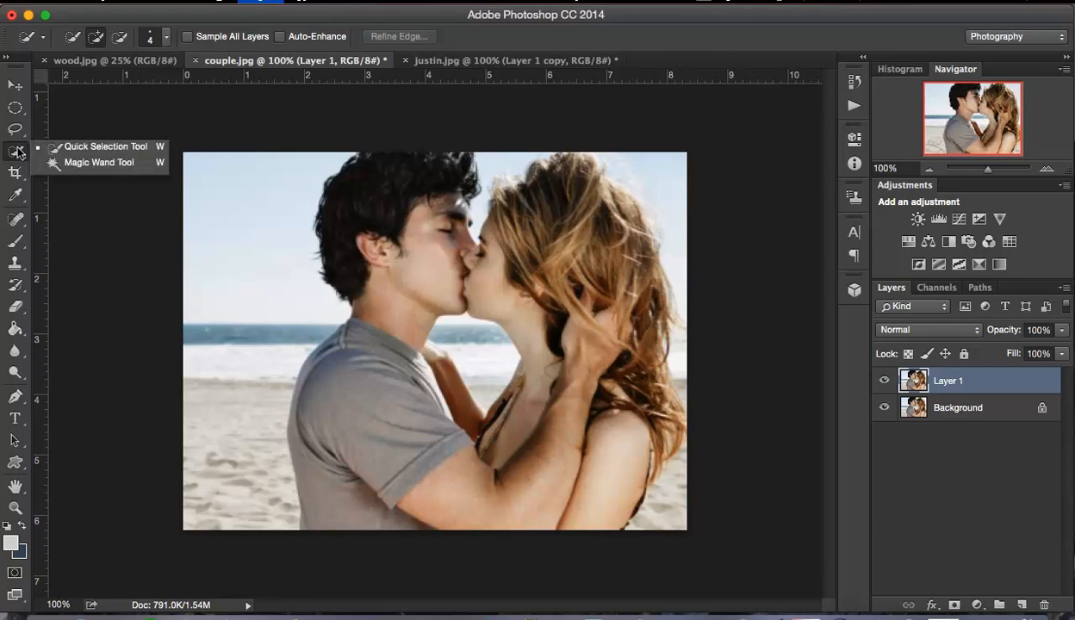
{"action": "left_click", "coordinate": [68, 148]}
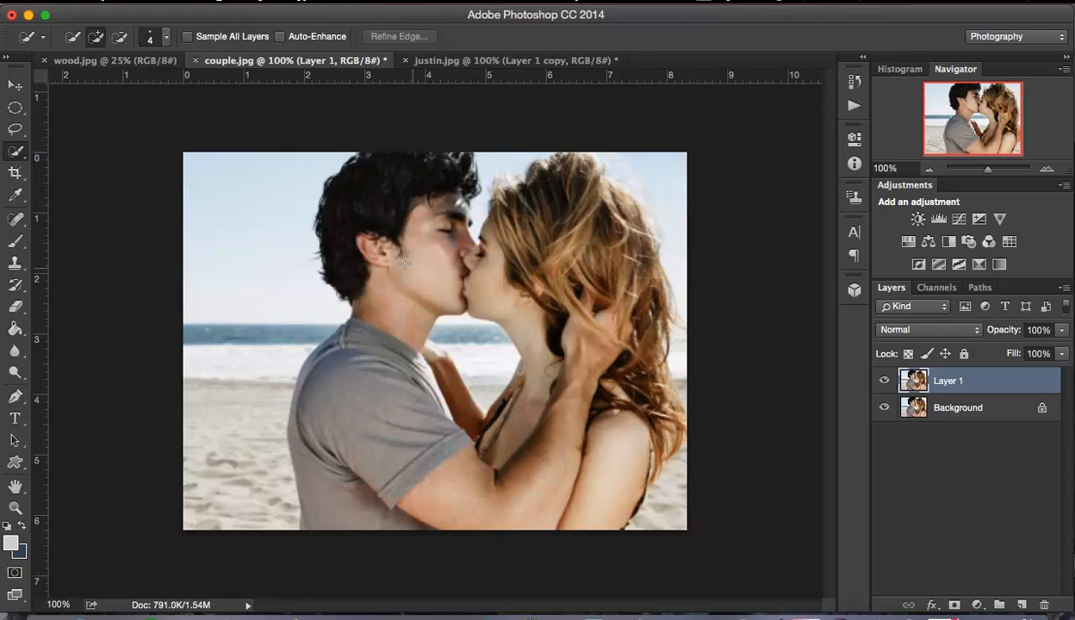
{"action": "mouse_move", "coordinate": [409, 263]}
{"action": "left_mouse_down"}
{"action": "mouse_move", "coordinate": [424, 248]}
{"action": "mouse_move", "coordinate": [417, 231]}
{"action": "mouse_move", "coordinate": [456, 184]}
{"action": "left_mouse_up"}
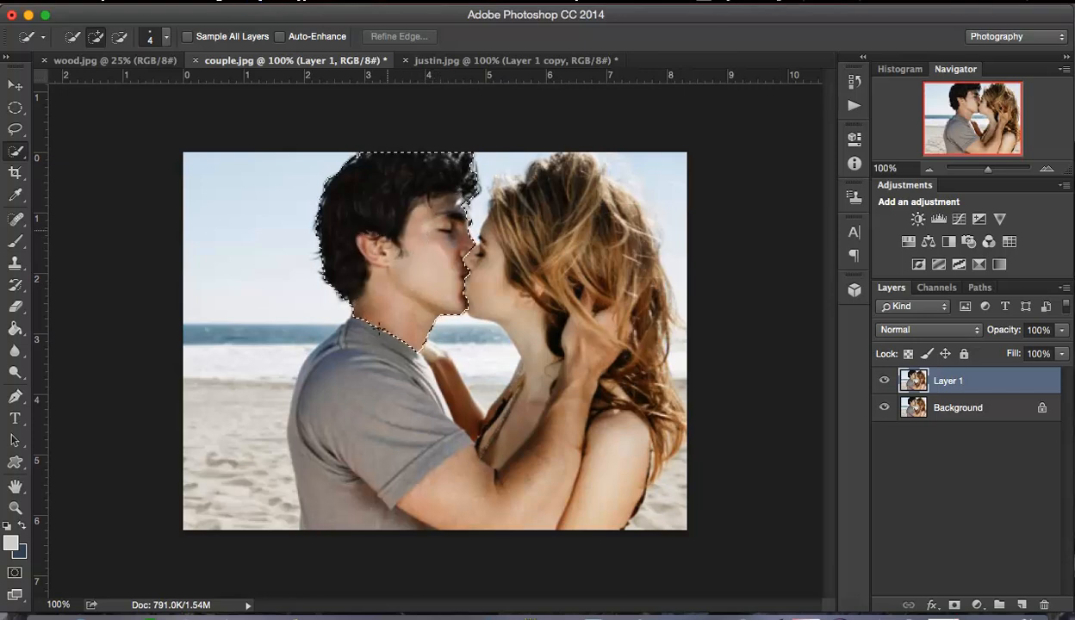
{"action": "mouse_move", "coordinate": [368, 357]}
{"action": "left_mouse_down"}
{"action": "mouse_move", "coordinate": [350, 406]}
{"action": "mouse_move", "coordinate": [359, 465]}
{"action": "mouse_move", "coordinate": [410, 452]}
{"action": "mouse_move", "coordinate": [444, 478]}
{"action": "left_mouse_up"}
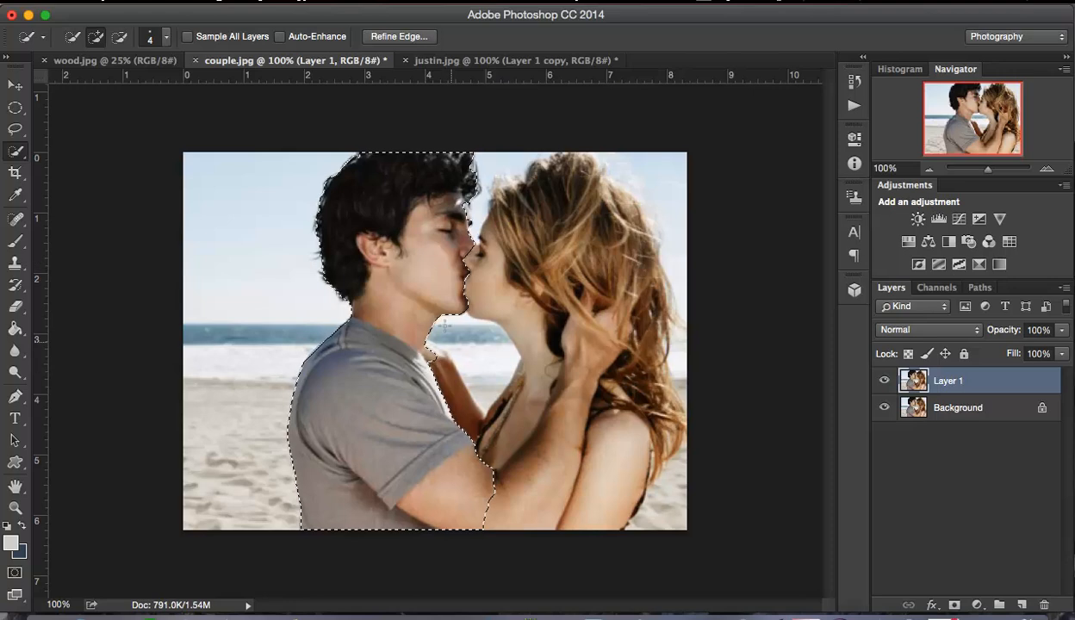
Step: Subtract the woman's fingertips beside the man's collar from the selection
{"action": "key", "text": "super+plus"}
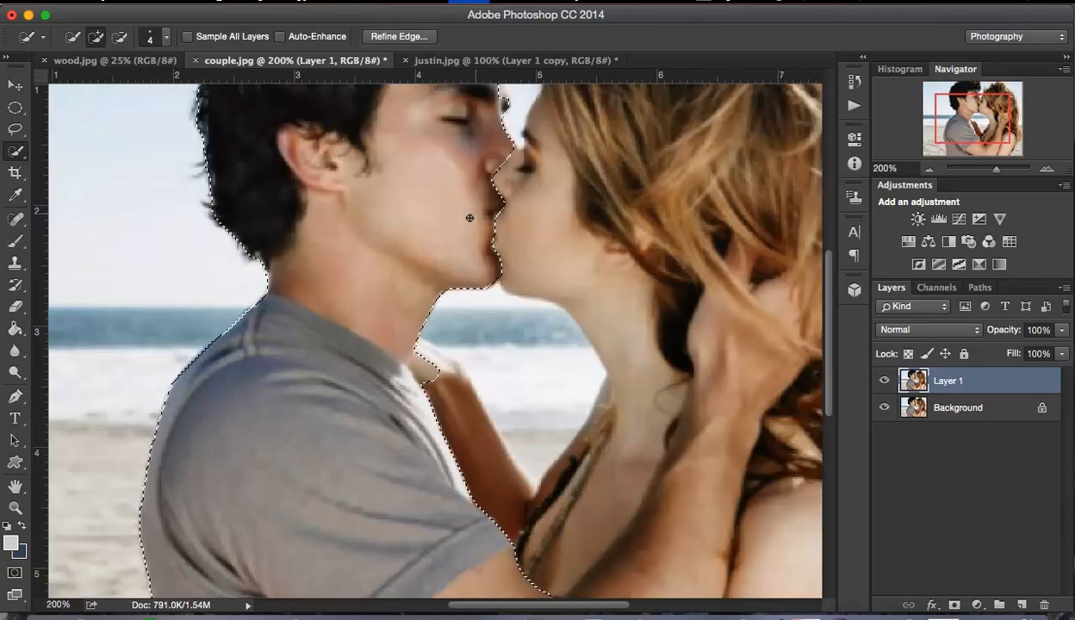
{"action": "key", "text": "alt"}
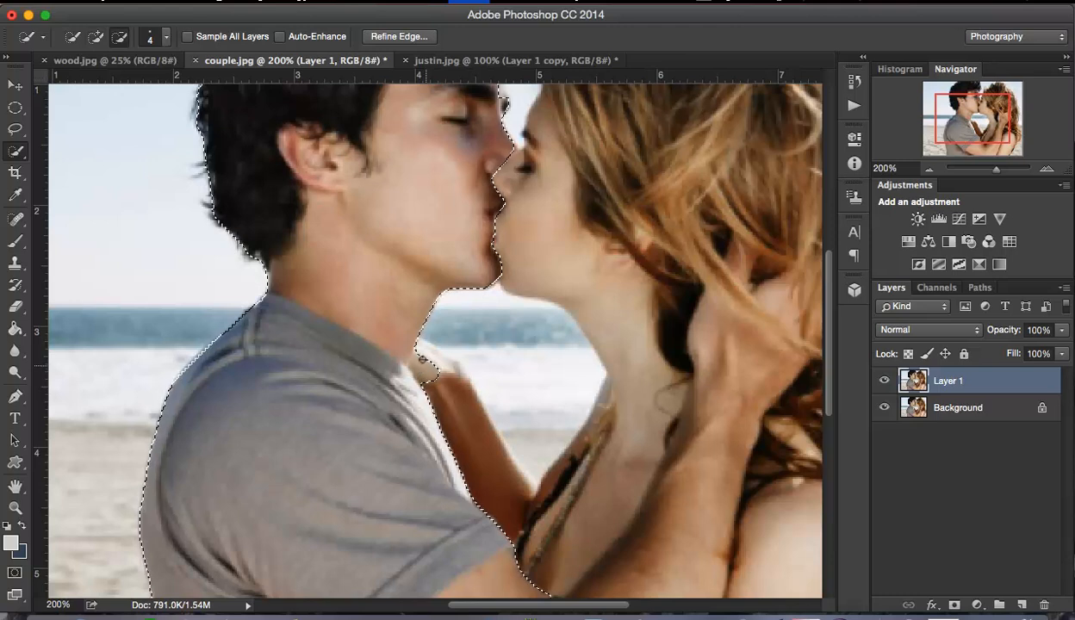
{"action": "left_click", "coordinate": [420, 366], "text": "alt"}
{"action": "left_click", "coordinate": [120, 37]}
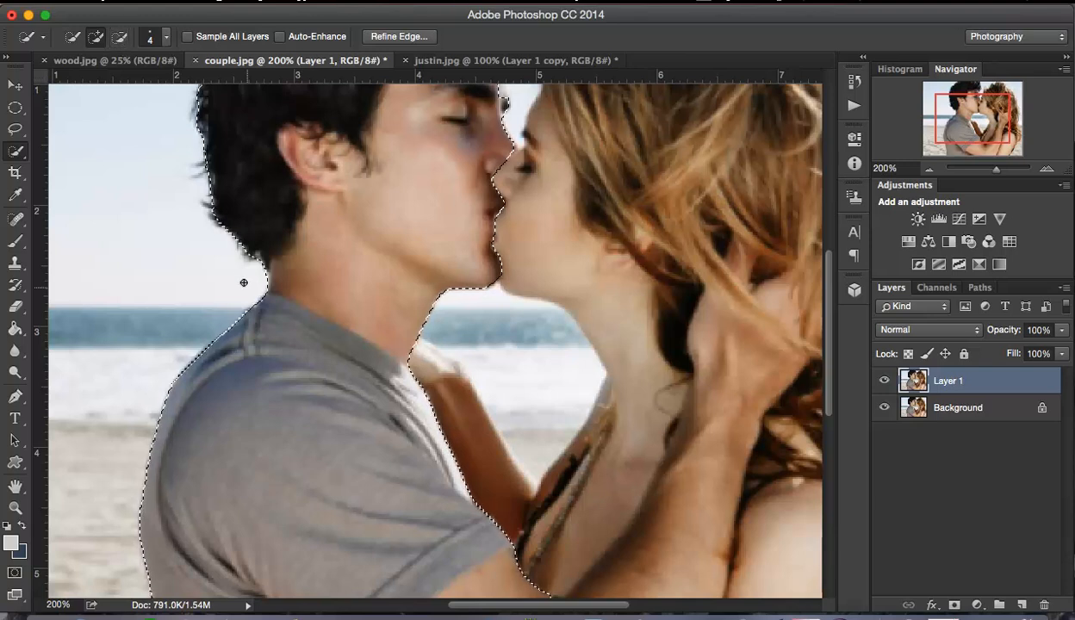
Step: Start Refine Edge on the man's selection with Smart Radius enabled and set the refine brush size to 9
{"action": "scroll", "coordinate": [284, 258], "scroll_direction": "up", "scroll_amount": 5}
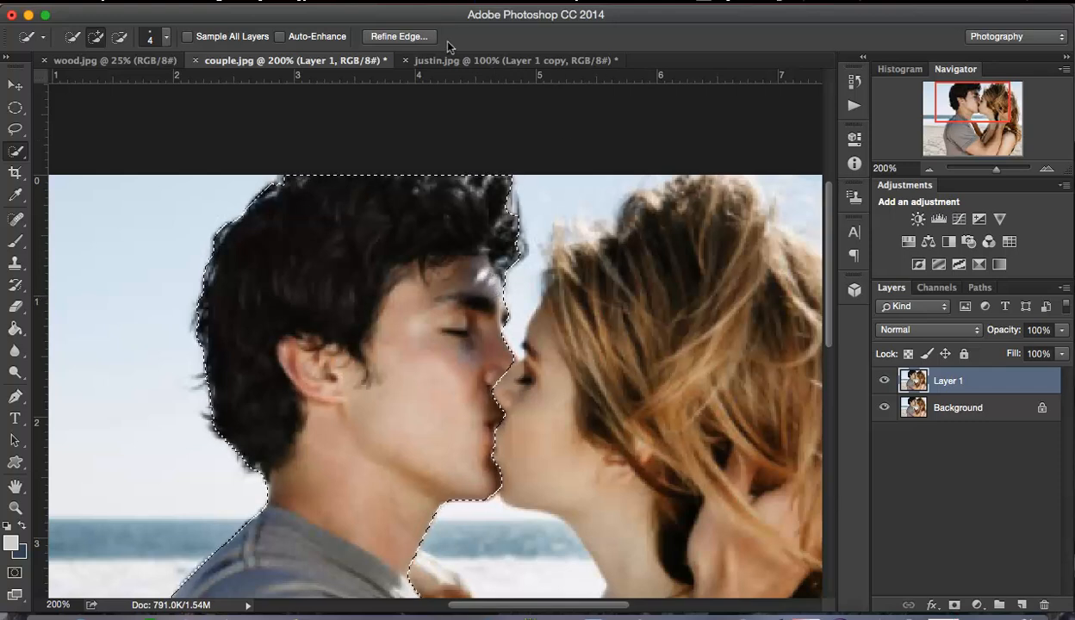
{"action": "left_click", "coordinate": [402, 37]}
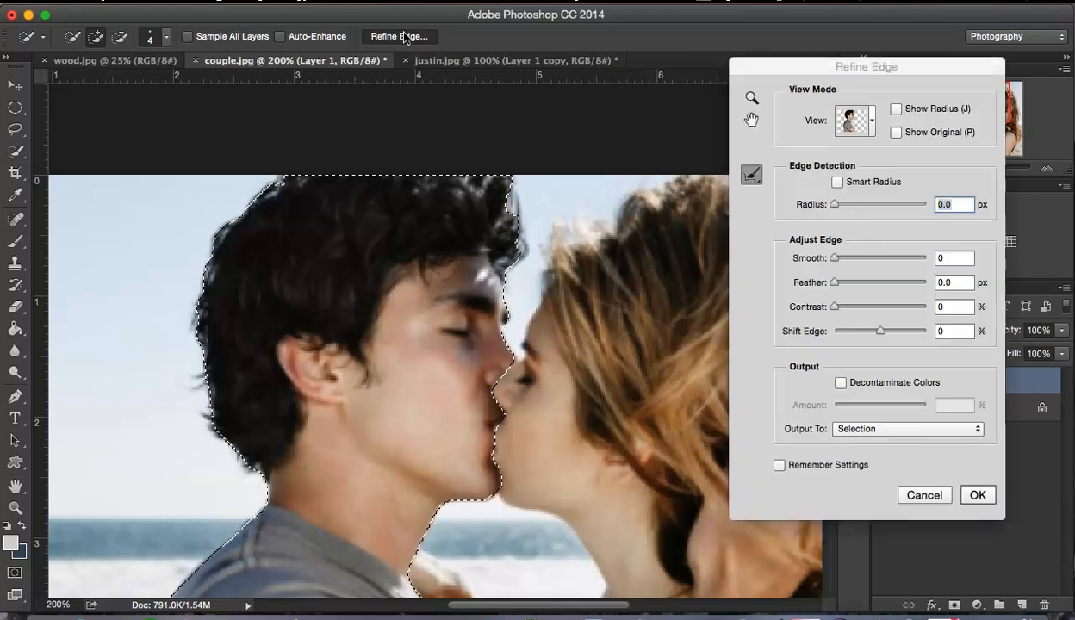
{"action": "left_click", "coordinate": [837, 181]}
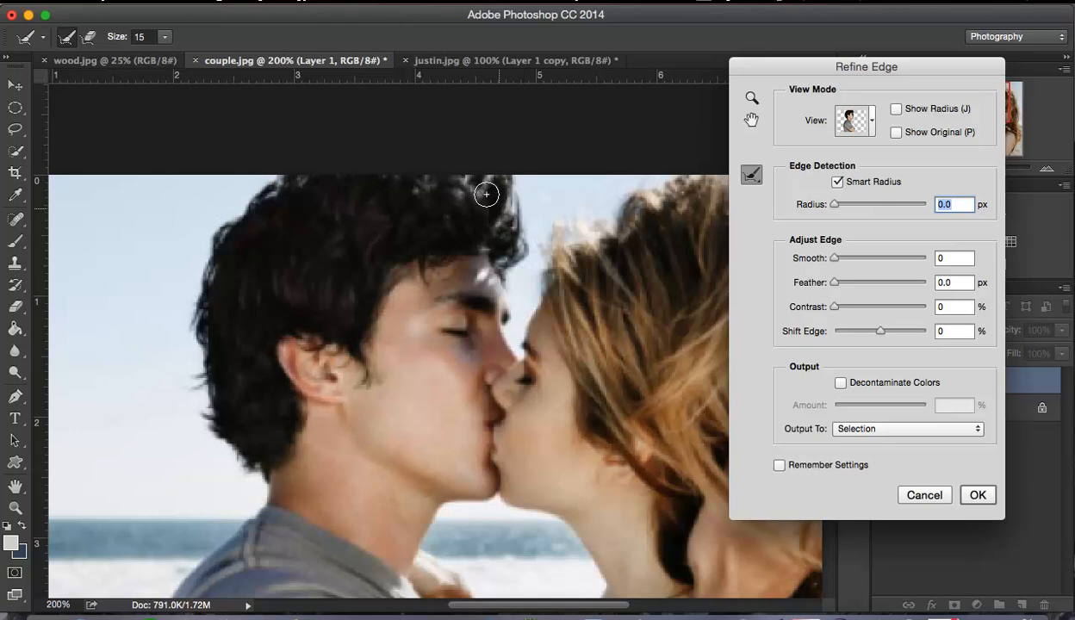
{"action": "left_click", "coordinate": [160, 35]}
{"action": "mouse_move", "coordinate": [167, 56]}
{"action": "left_mouse_down"}
{"action": "mouse_move", "coordinate": [297, 55]}
{"action": "mouse_move", "coordinate": [223, 56]}
{"action": "left_mouse_up"}
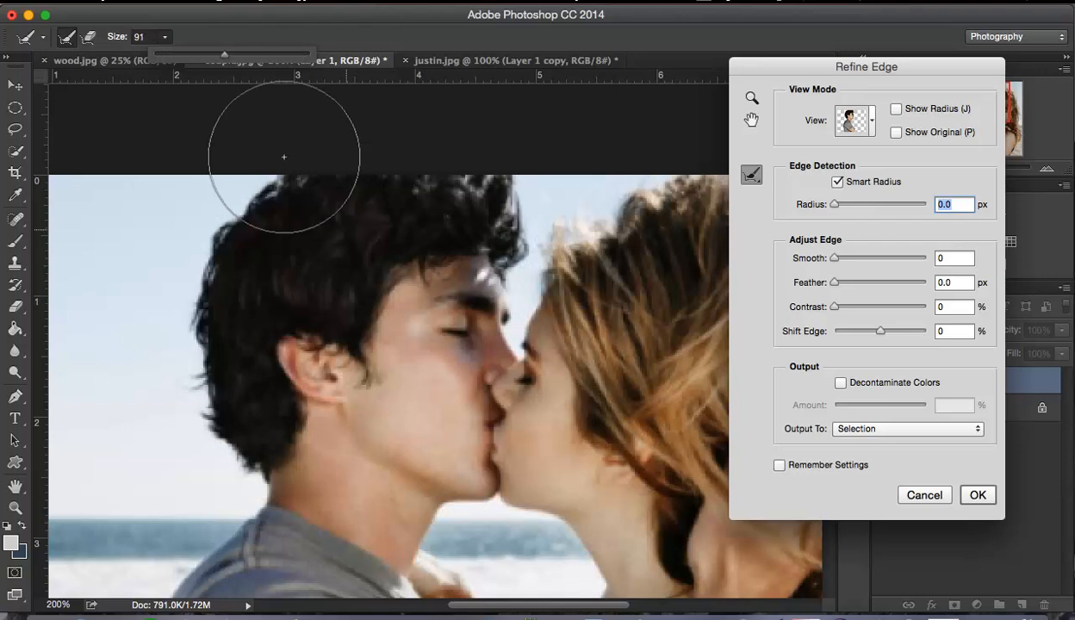
{"action": "left_click_drag", "start_coordinate": [218, 53], "coordinate": [167, 56]}
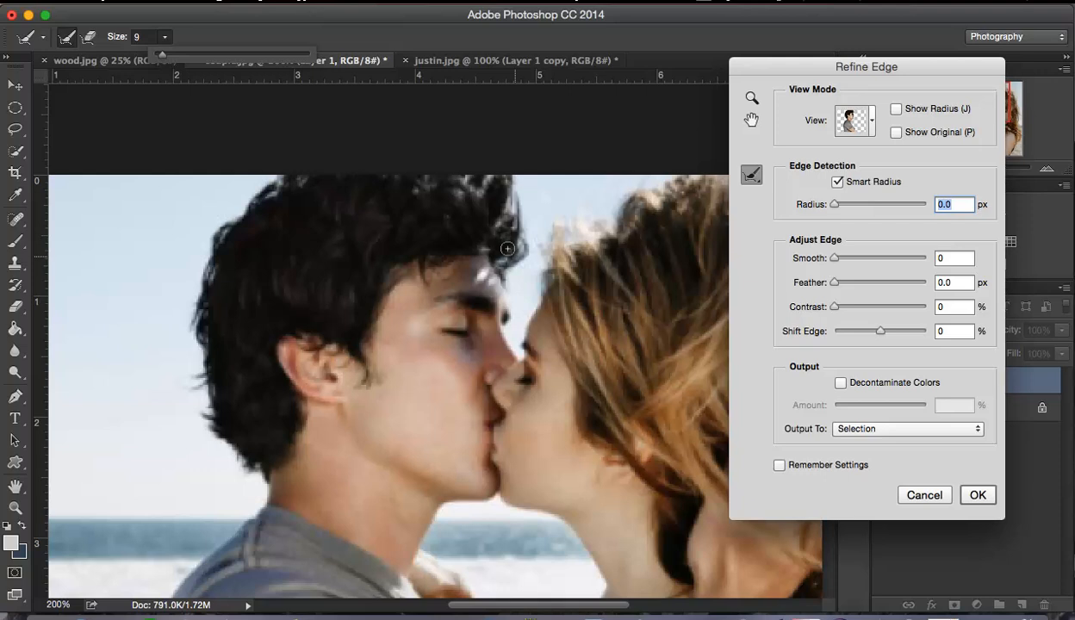
Step: Preview the selection as Overlay and brush the refine radius along the edges of the man's hair
{"action": "left_click", "coordinate": [864, 127]}
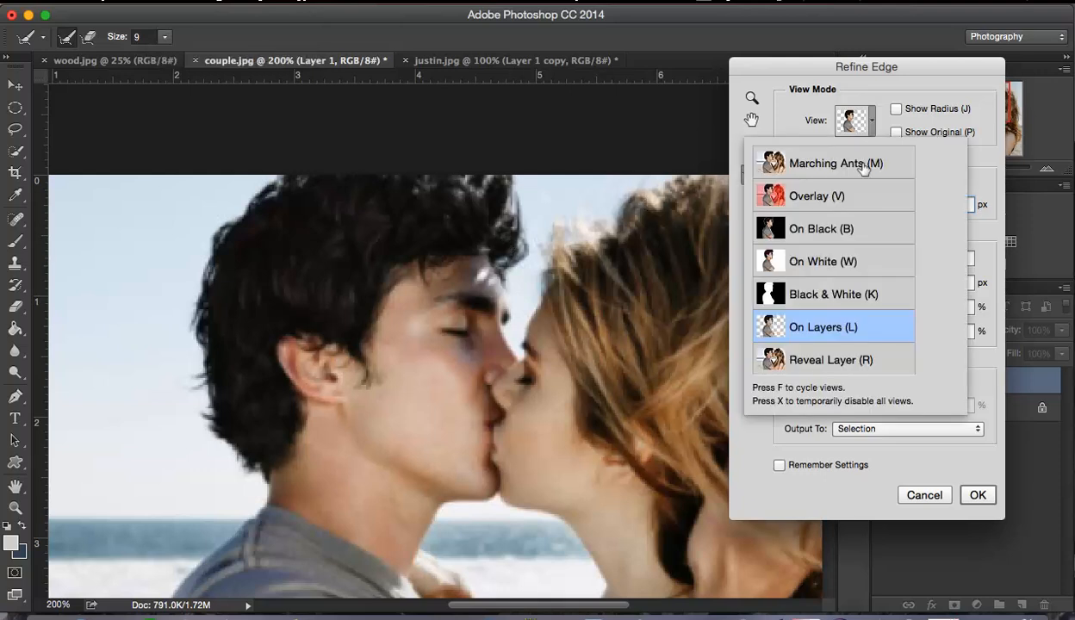
{"action": "left_click", "coordinate": [487, 247]}
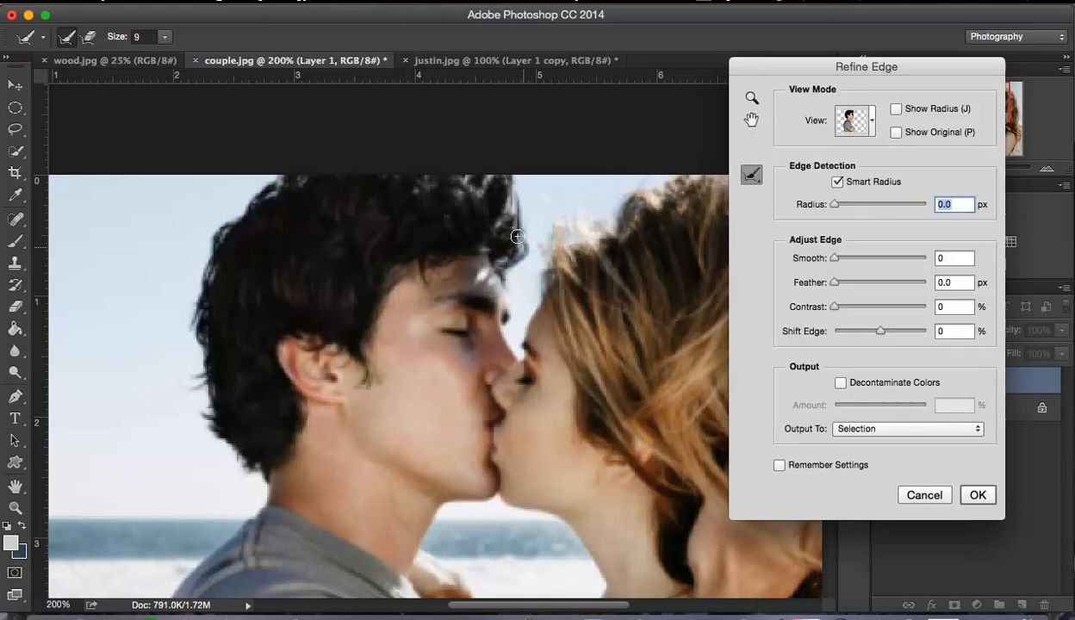
{"action": "left_click", "coordinate": [490, 174]}
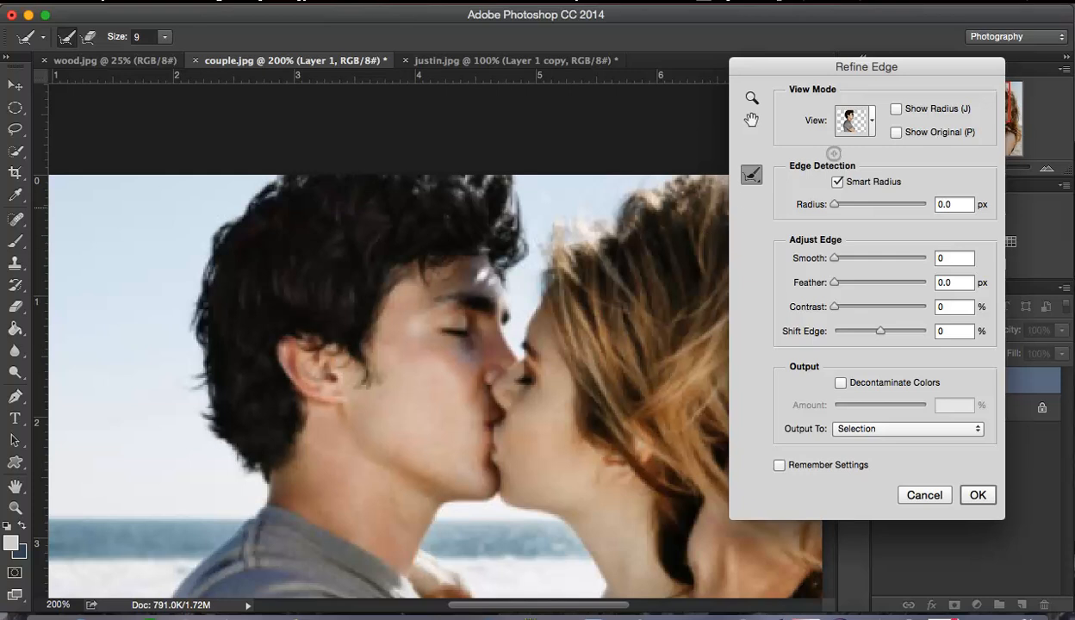
{"action": "left_click", "coordinate": [853, 119]}
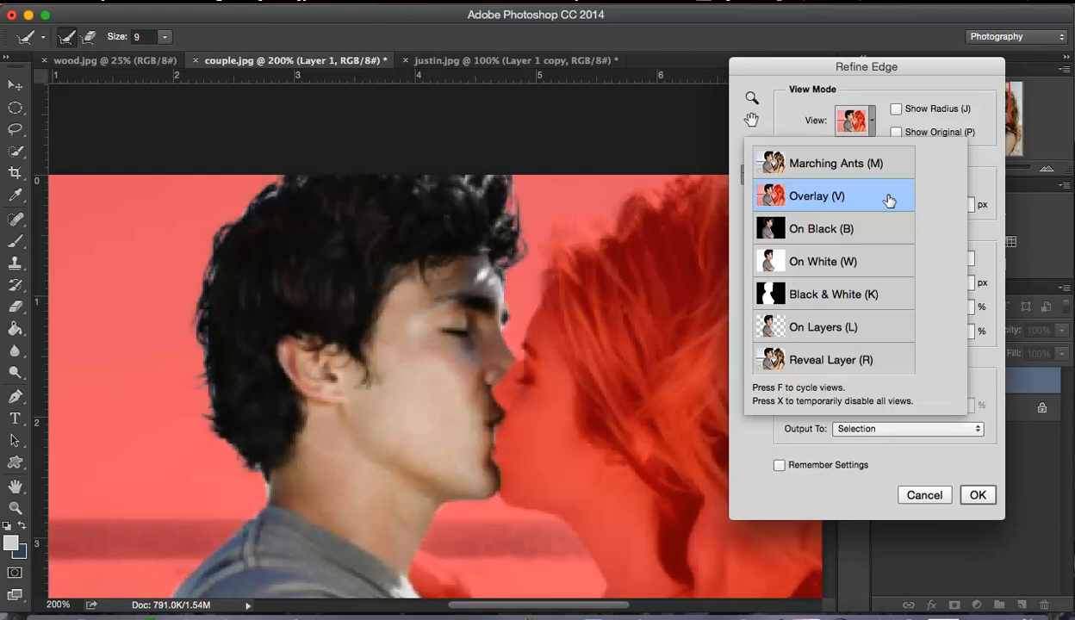
{"action": "left_click", "coordinate": [464, 173]}
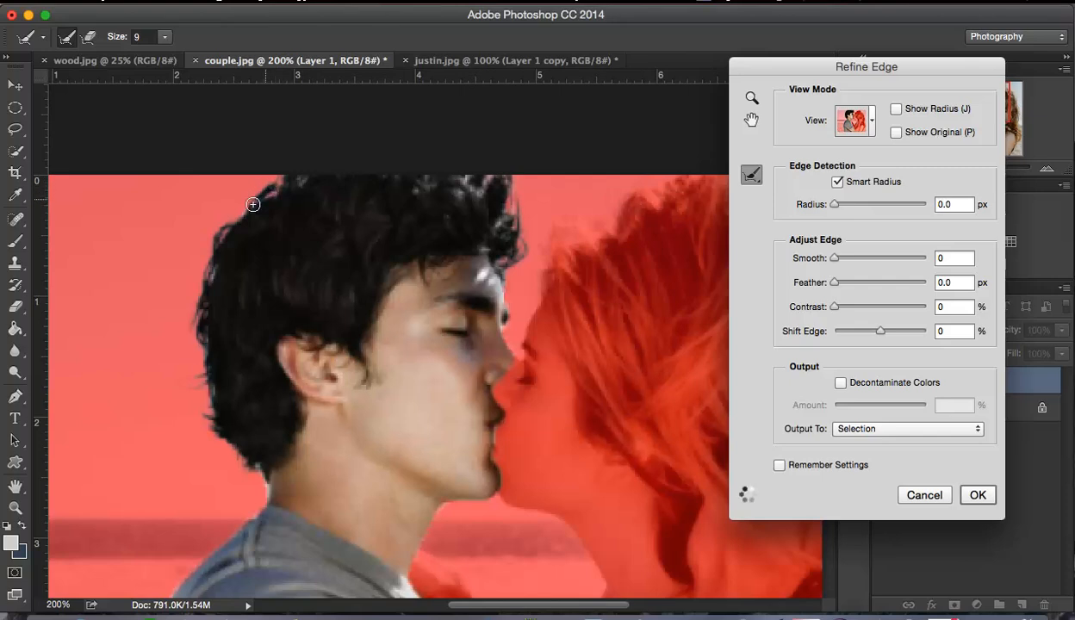
{"action": "mouse_move", "coordinate": [250, 196]}
{"action": "left_mouse_down"}
{"action": "mouse_move", "coordinate": [228, 214]}
{"action": "mouse_move", "coordinate": [195, 294]}
{"action": "mouse_move", "coordinate": [192, 343]}
{"action": "mouse_move", "coordinate": [211, 422]}
{"action": "left_mouse_up"}
Step: Refine the man's edge with Smooth 3 and Feather 0.7 px, and output the resulting selection to a new layer
{"action": "left_click_drag", "start_coordinate": [835, 256], "coordinate": [834, 283]}
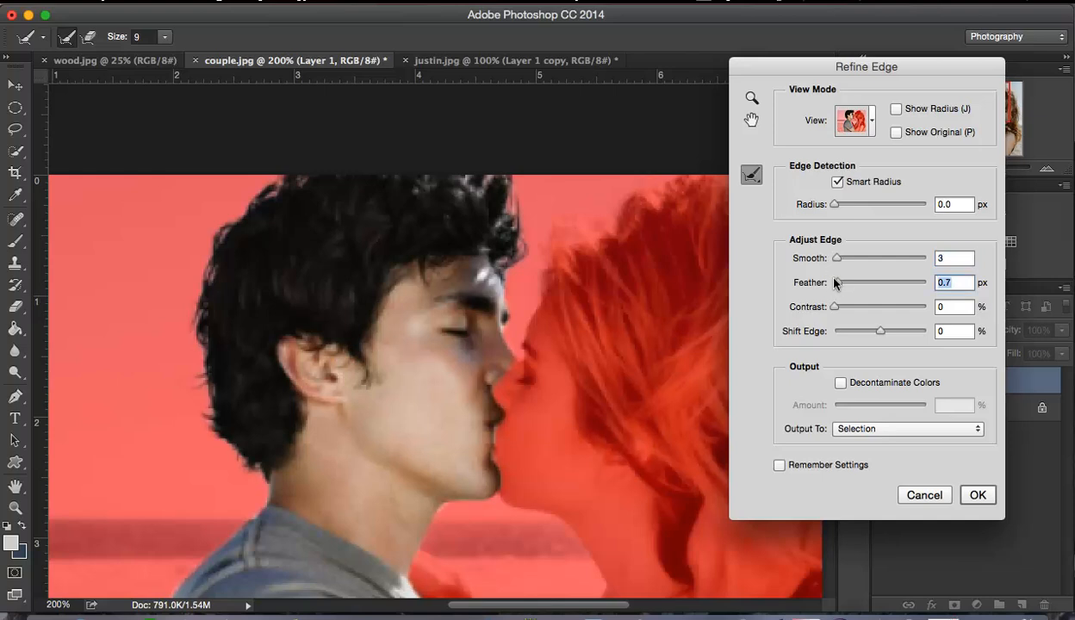
{"action": "left_click", "coordinate": [978, 496]}
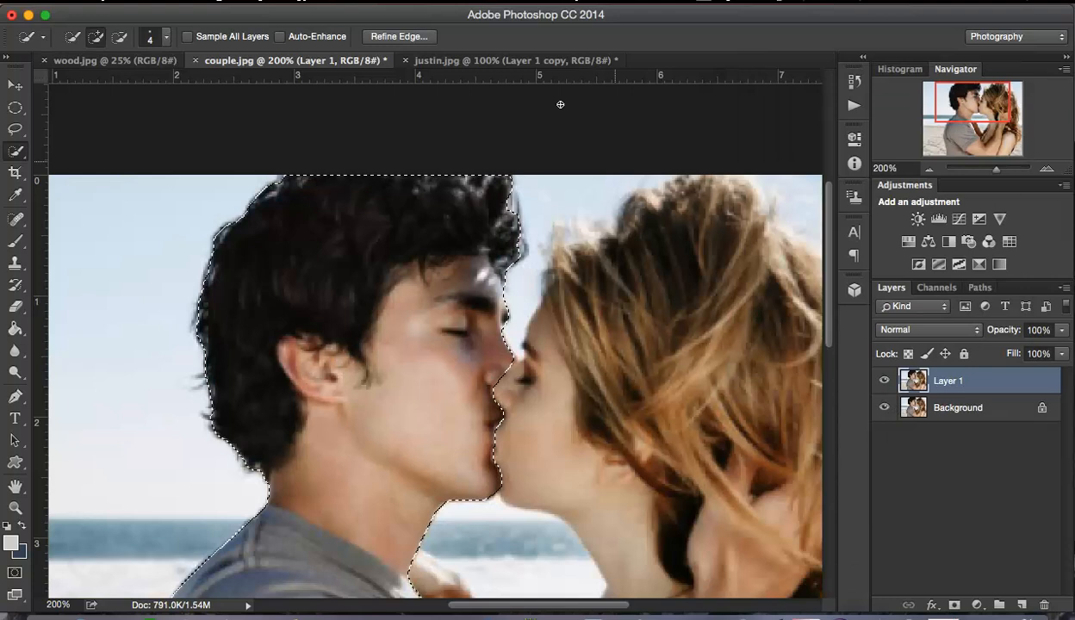
{"action": "left_click", "coordinate": [402, 36]}
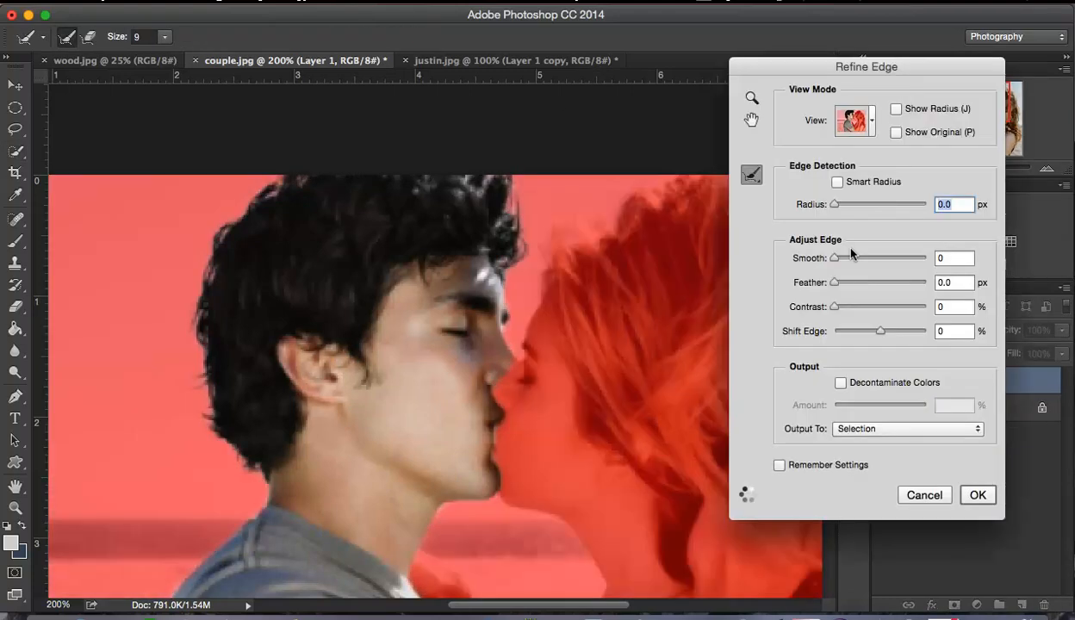
{"action": "left_click", "coordinate": [958, 428]}
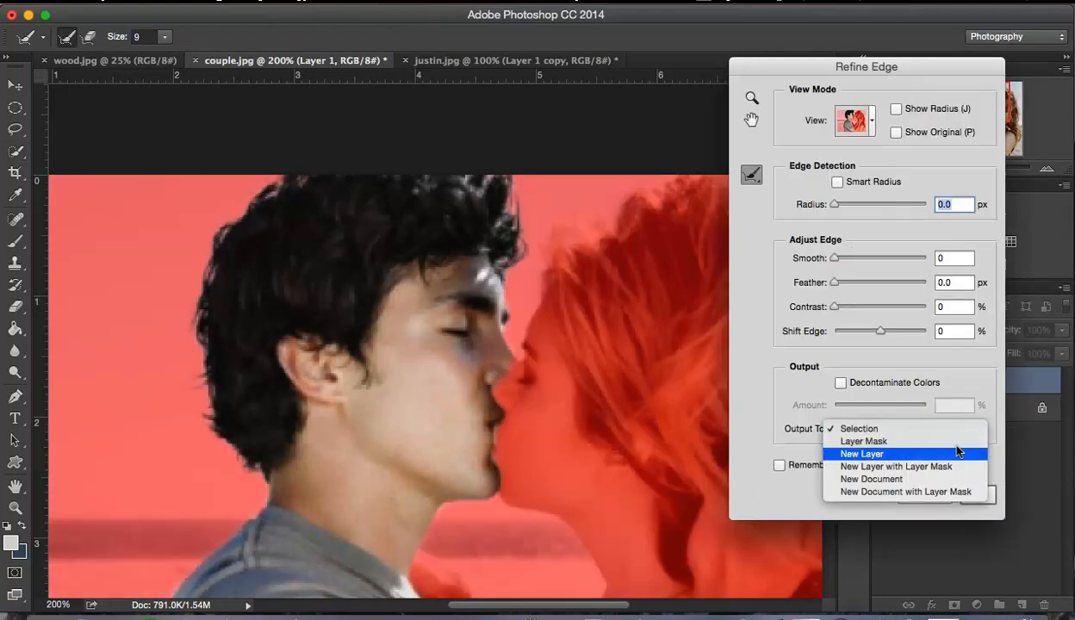
{"action": "left_click", "coordinate": [958, 453]}
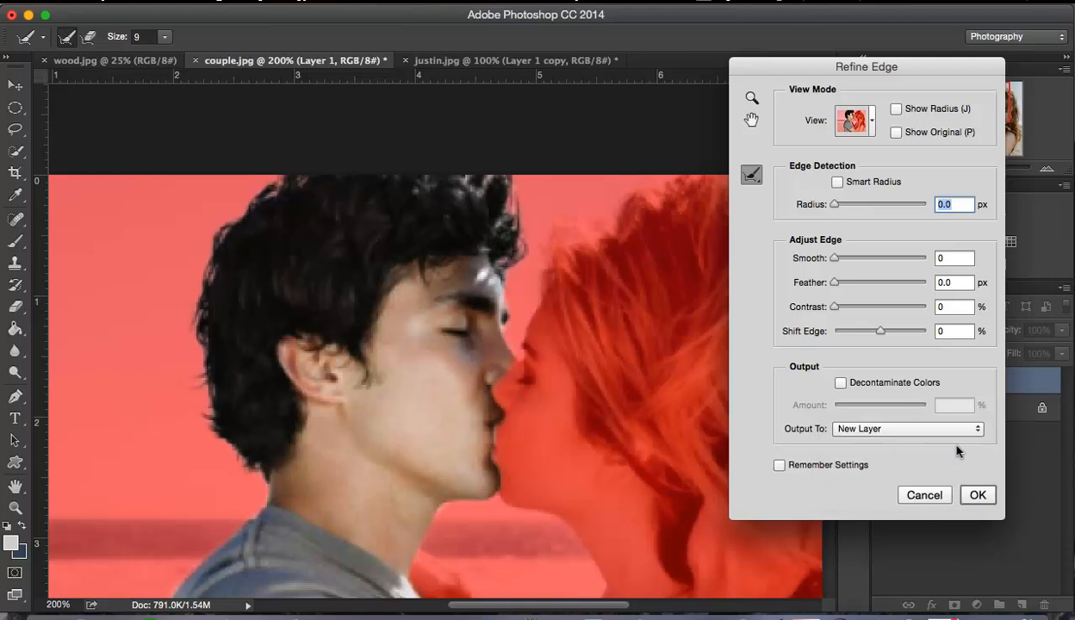
{"action": "left_click", "coordinate": [976, 495]}
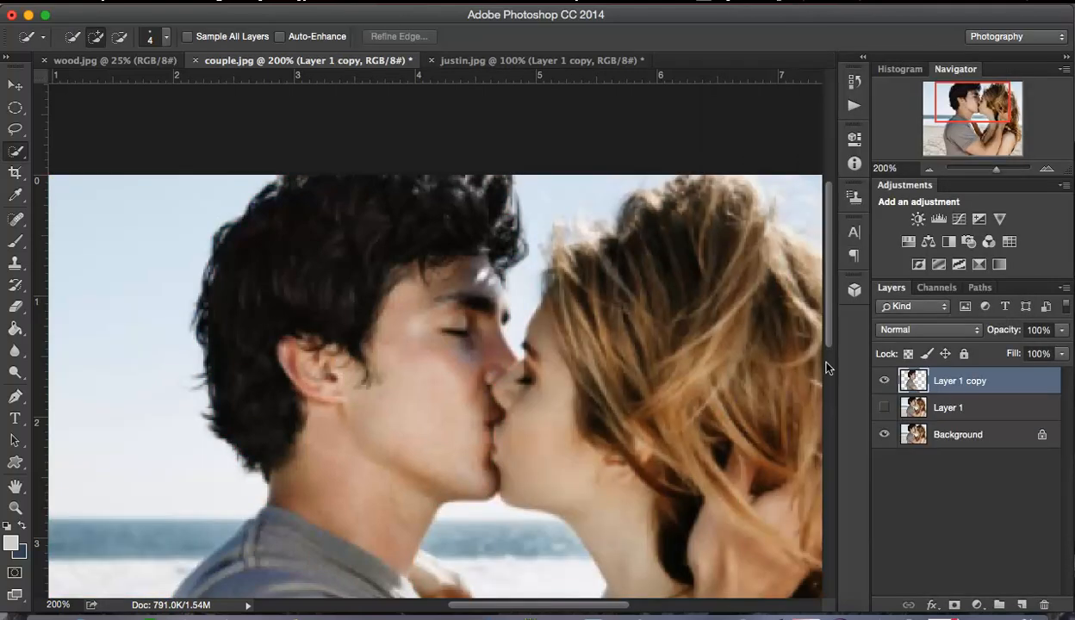
Step: Hide the Background layer in couple.jpg so only the man's cutout is shown
{"action": "left_click", "coordinate": [883, 434]}
{"action": "key", "text": "super+minus"}
{"action": "key", "text": "super+minus"}
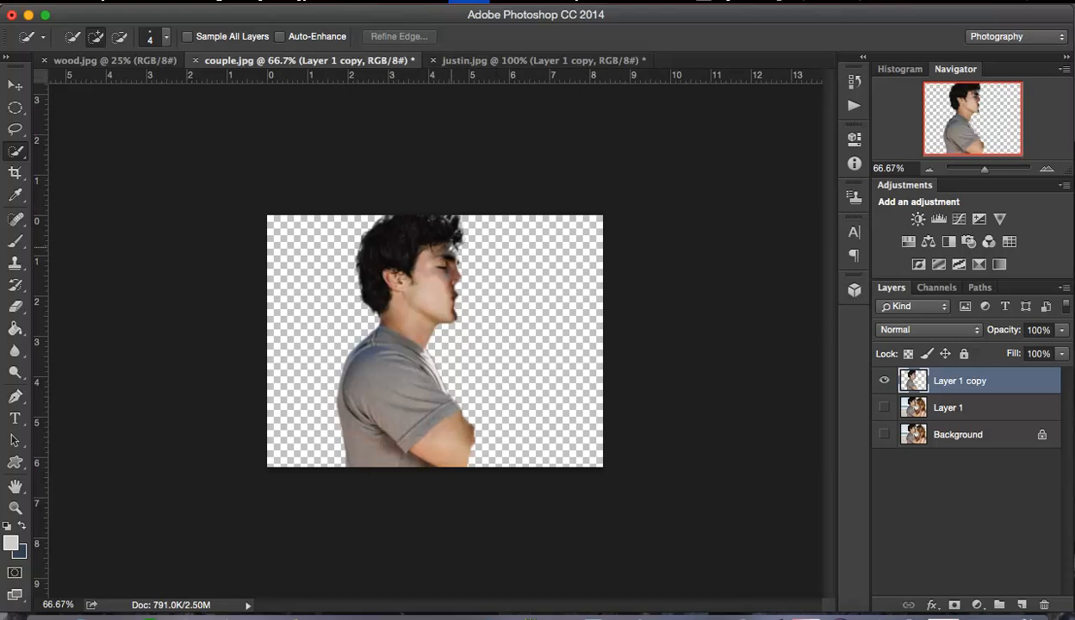
Step: Copy the cutout man from justin.jpg into couple.jpg with the Move tool, placing him face to face with the other man
{"action": "key", "text": "v"}
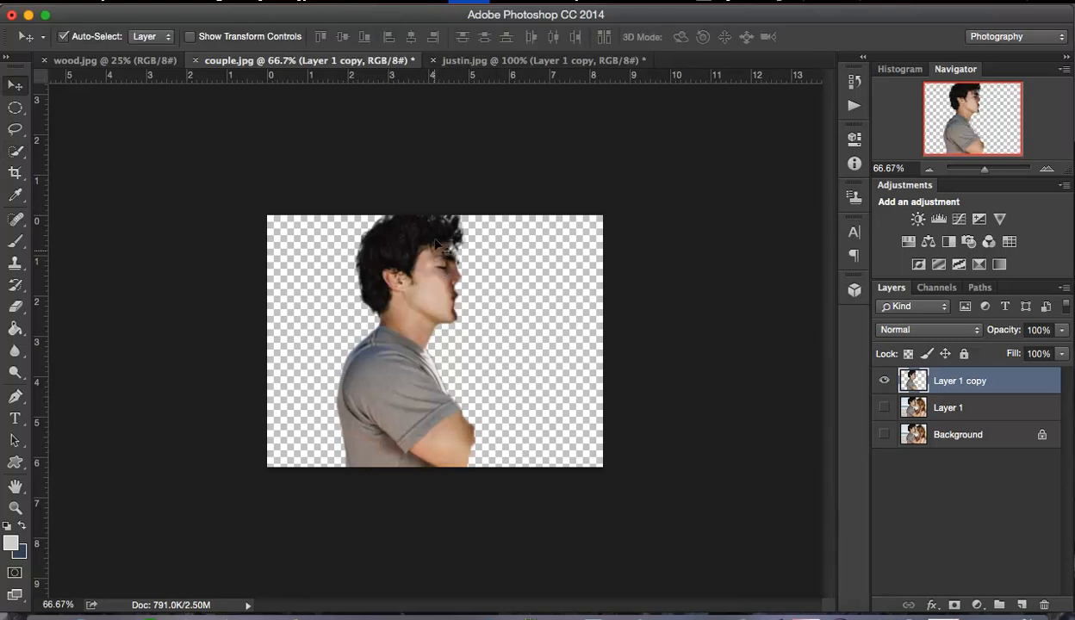
{"action": "left_click", "coordinate": [547, 60]}
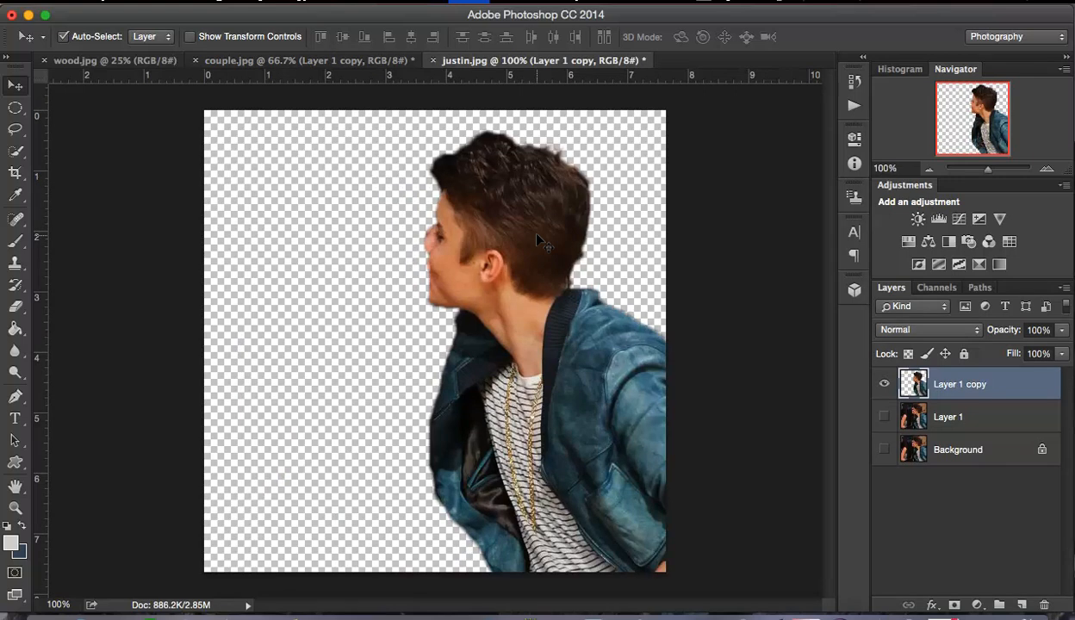
{"action": "left_click_drag", "start_coordinate": [535, 234], "coordinate": [486, 224]}
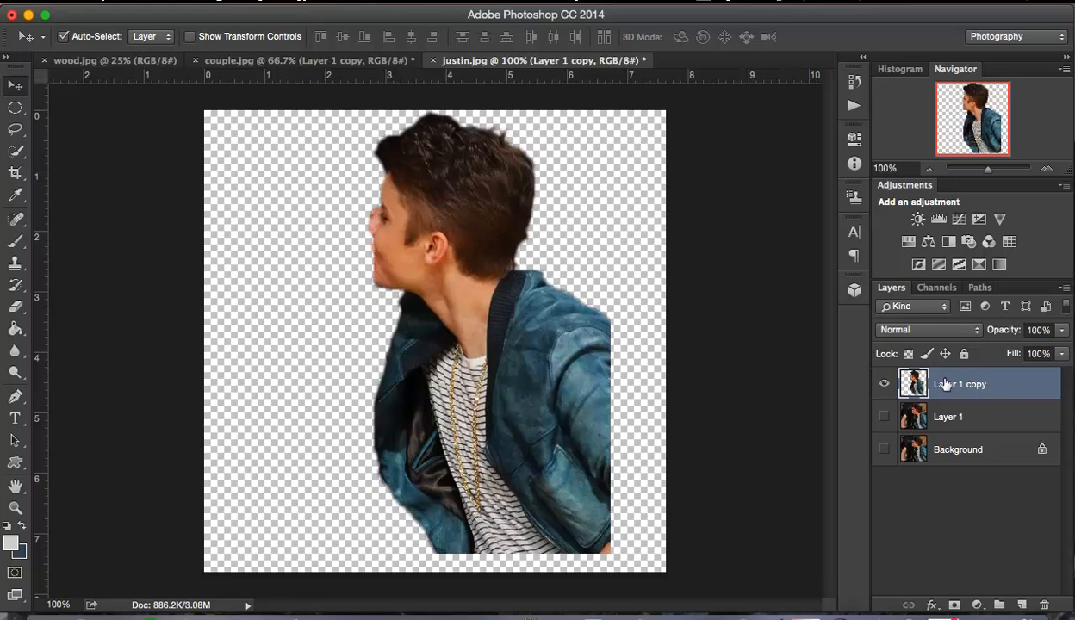
{"action": "mouse_move", "coordinate": [532, 315]}
{"action": "left_mouse_down"}
{"action": "mouse_move", "coordinate": [576, 303]}
{"action": "mouse_move", "coordinate": [558, 323]}
{"action": "mouse_move", "coordinate": [536, 318]}
{"action": "left_mouse_up"}
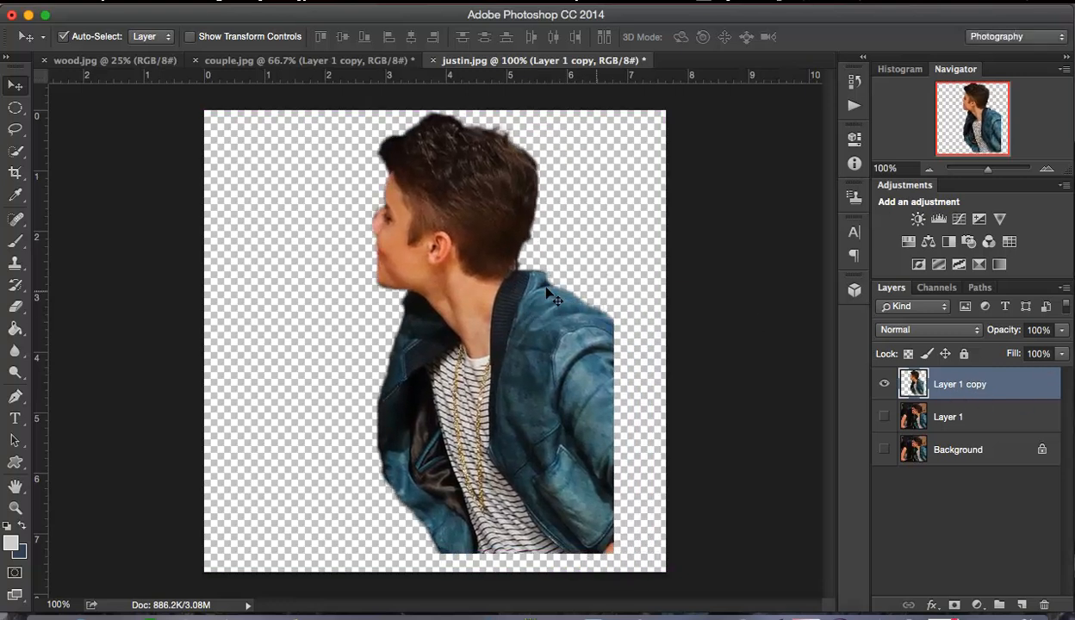
{"action": "left_click_drag", "start_coordinate": [491, 274], "coordinate": [391, 69]}
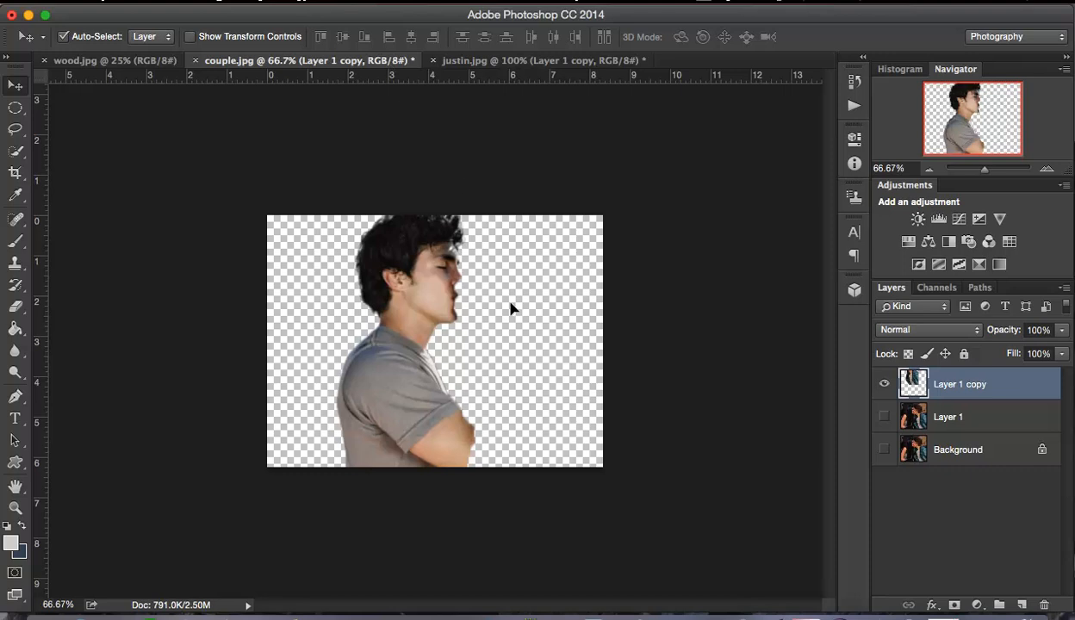
{"action": "left_click_drag", "start_coordinate": [489, 317], "coordinate": [522, 306]}
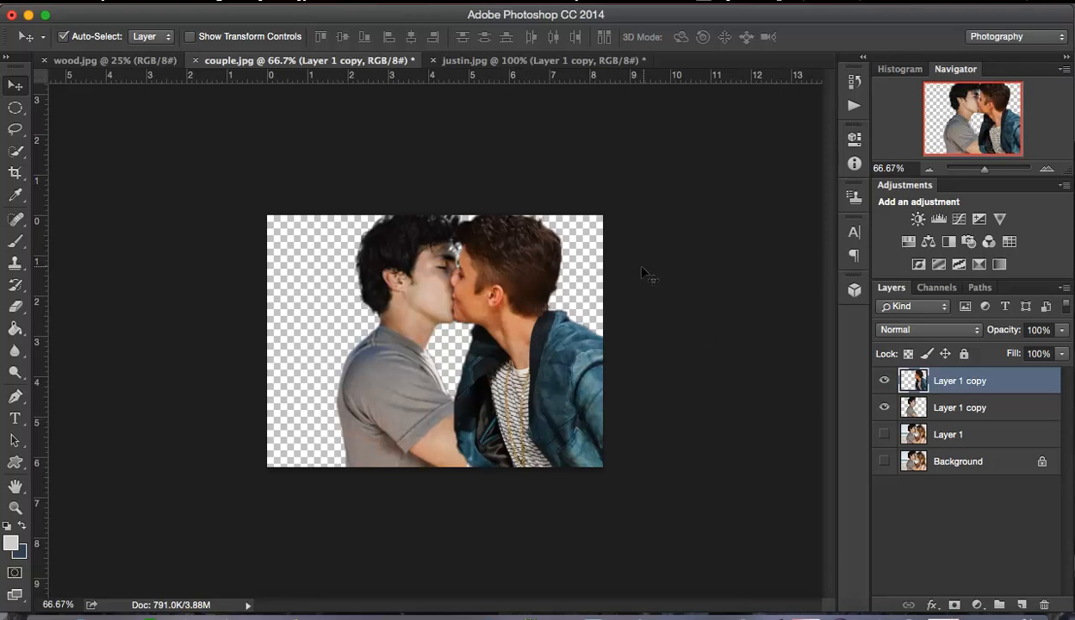
Step: Select both Layer 1 copy cutout layers of the two men together in couple.jpg, keeping Auto-Select set to Layer
{"action": "left_click", "coordinate": [1012, 406], "text": "shift"}
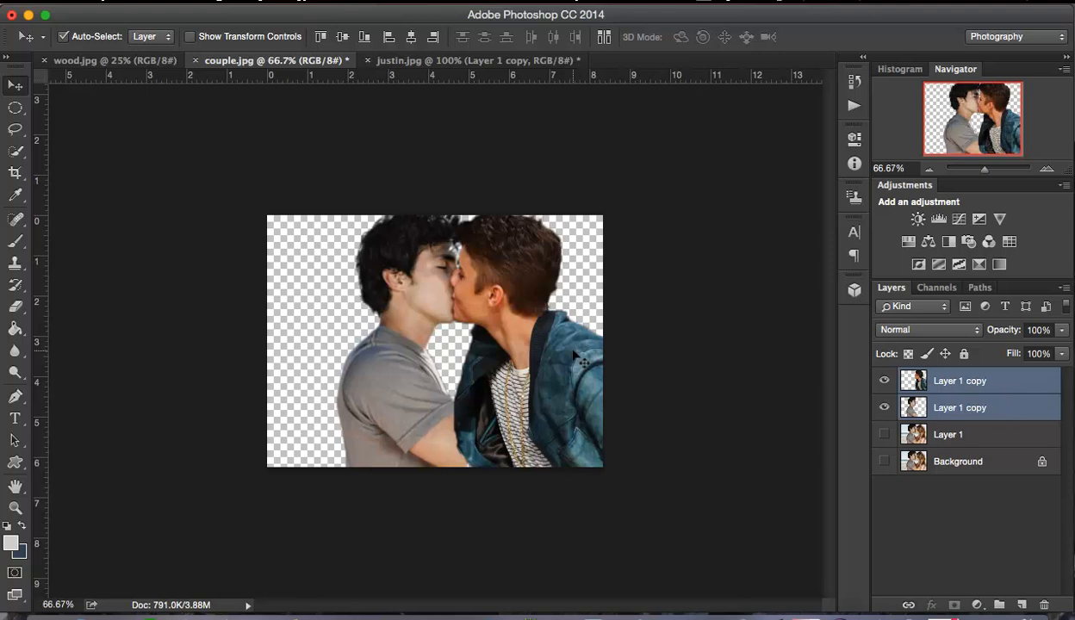
{"action": "left_click", "coordinate": [582, 315]}
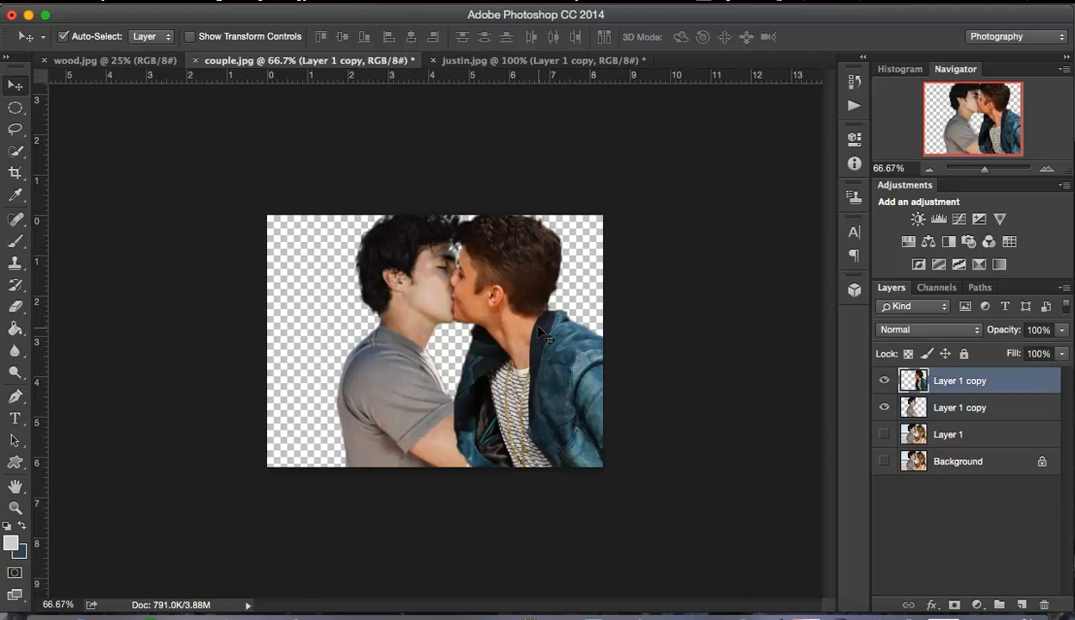
{"action": "left_click", "coordinate": [437, 272], "text": "shift"}
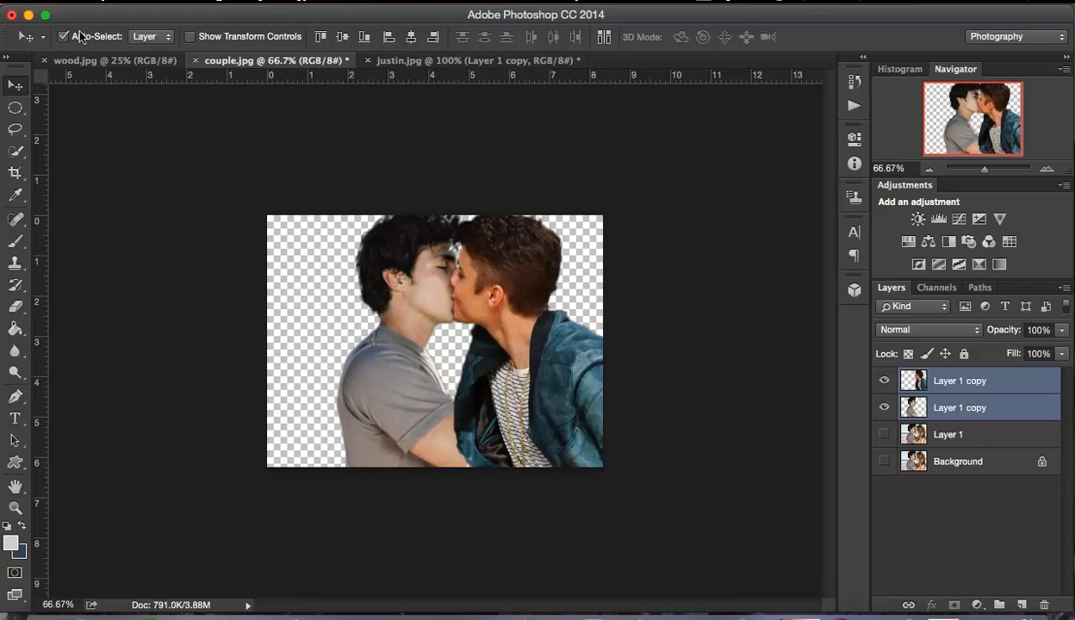
{"action": "left_click", "coordinate": [150, 38]}
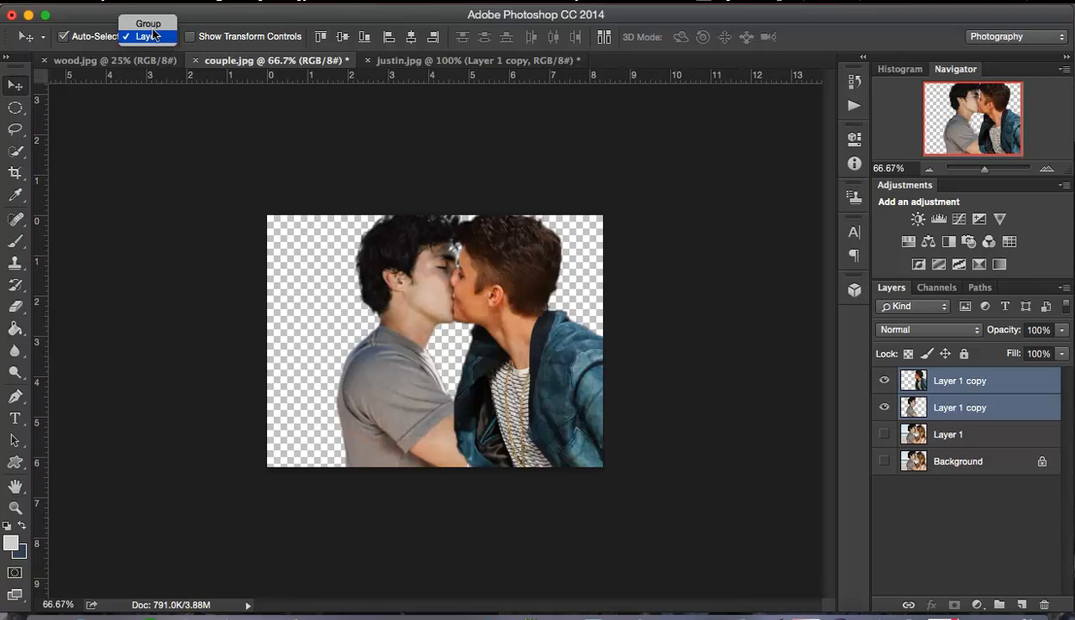
{"action": "left_click", "coordinate": [149, 36]}
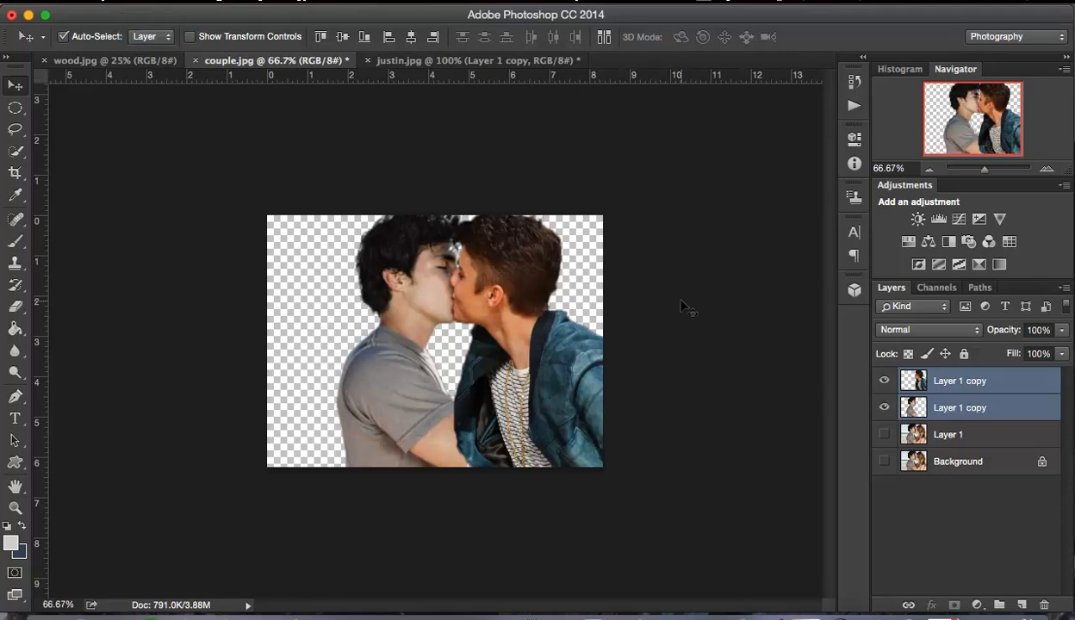
{"action": "left_click", "coordinate": [1003, 385]}
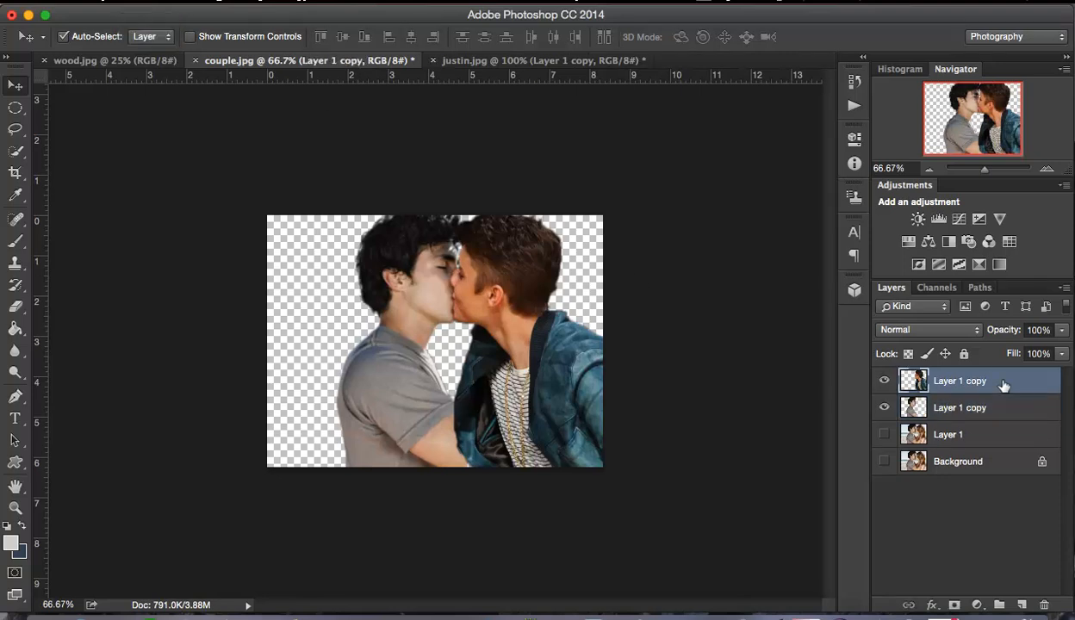
{"action": "left_click", "coordinate": [1002, 411], "text": "shift"}
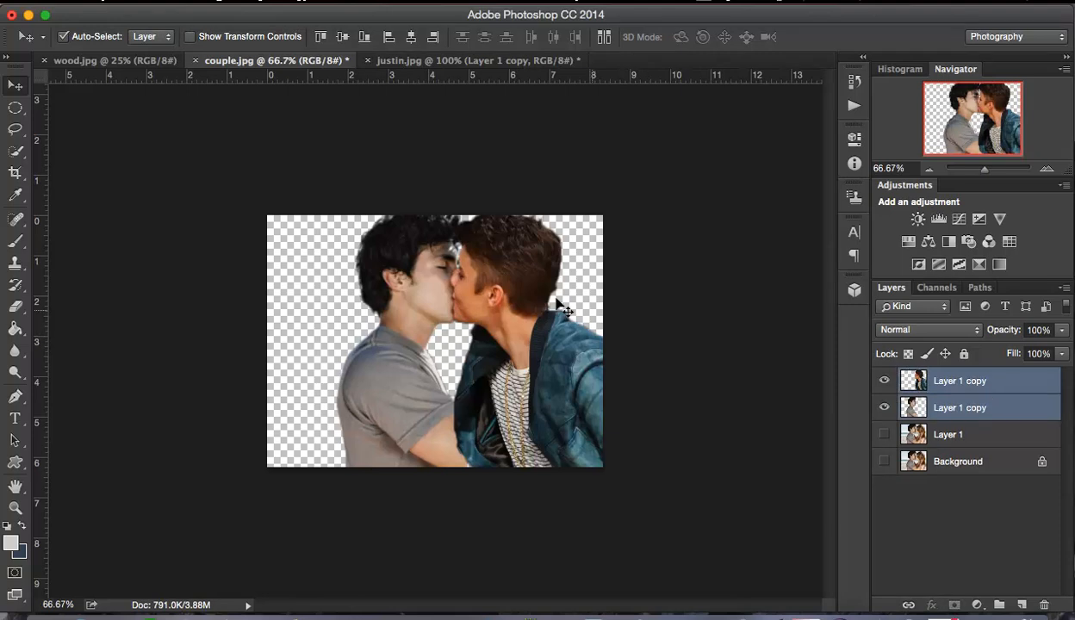
Step: Shift the two men slightly left in couple.jpg, and copy both cutouts into wood.jpg among the trees in the right half
{"action": "left_click_drag", "start_coordinate": [513, 288], "coordinate": [487, 289]}
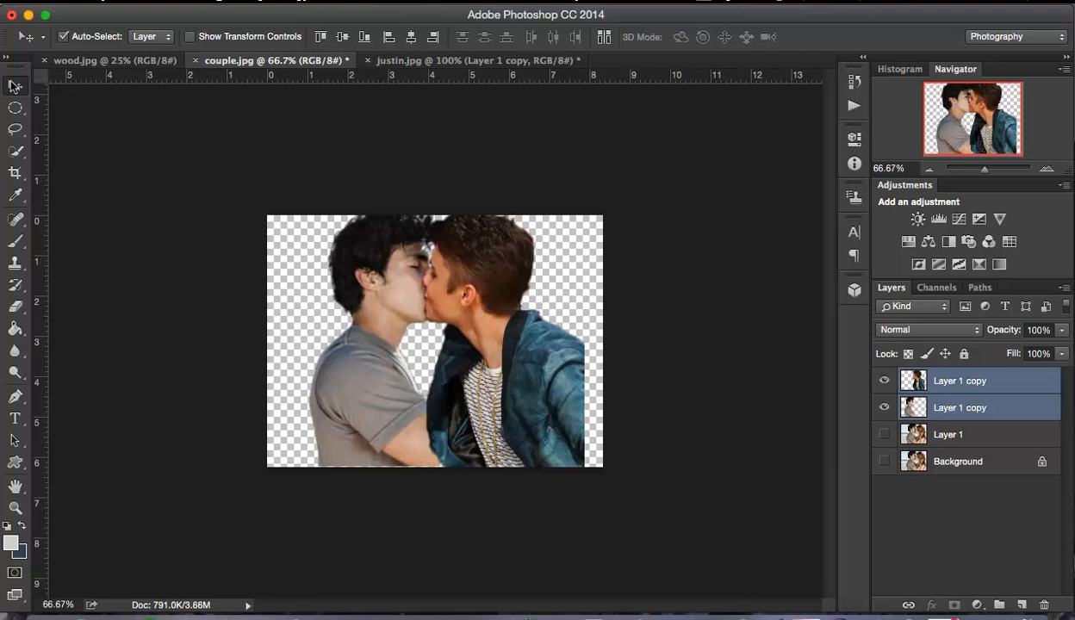
{"action": "left_click_drag", "start_coordinate": [476, 270], "coordinate": [151, 65]}
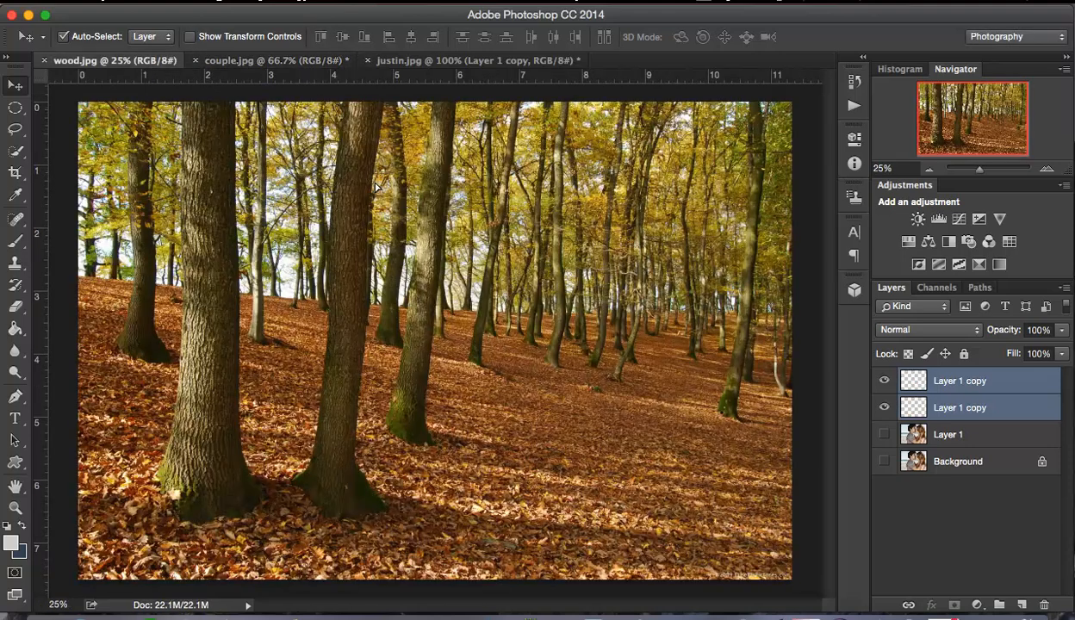
{"action": "left_click_drag", "start_coordinate": [553, 311], "coordinate": [632, 314]}
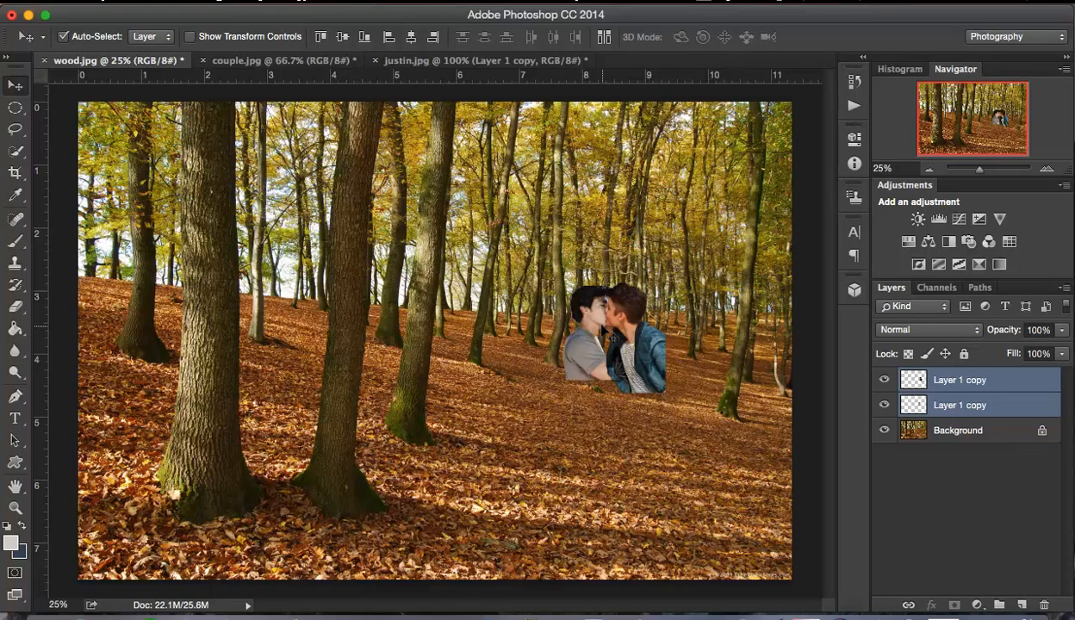
Step: Enlarge both men together to about 161% with Free Transform and place them near the forest photo's right edge
{"action": "key", "text": "super+t"}
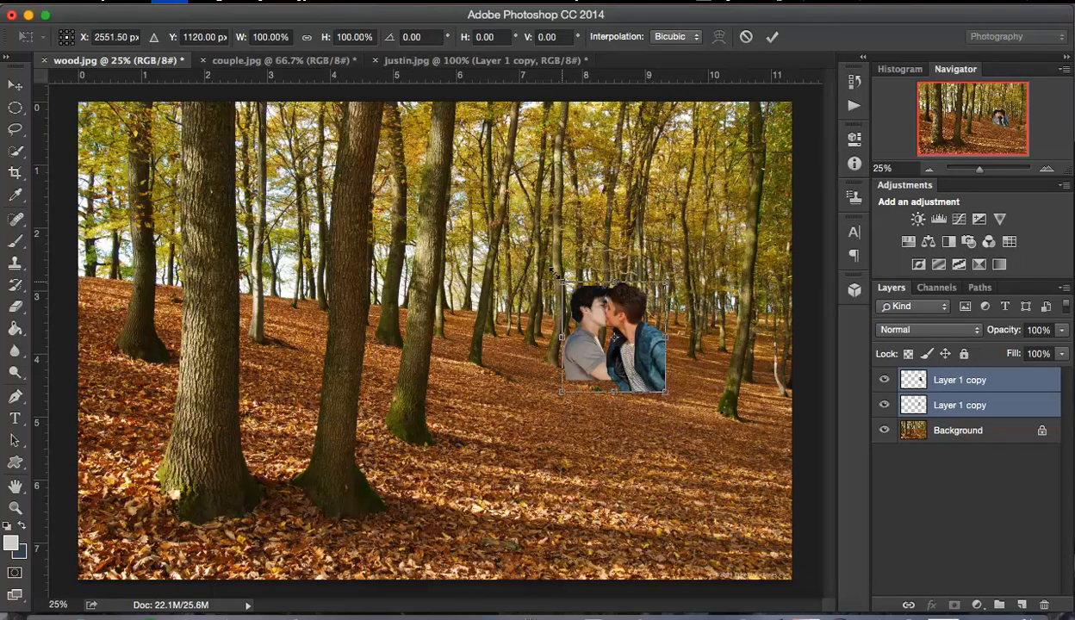
{"action": "left_click_drag", "start_coordinate": [551, 271], "coordinate": [543, 294]}
{"action": "key", "text": "ctrl+z"}
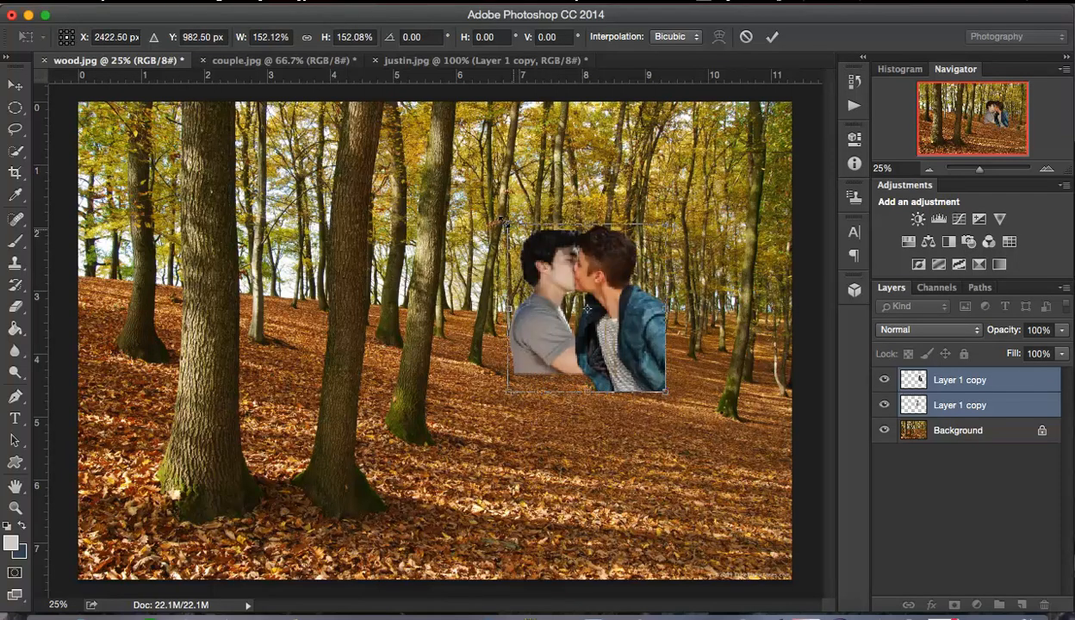
{"action": "left_click_drag", "start_coordinate": [500, 211], "coordinate": [491, 201]}
{"action": "left_click_drag", "start_coordinate": [613, 286], "coordinate": [642, 291]}
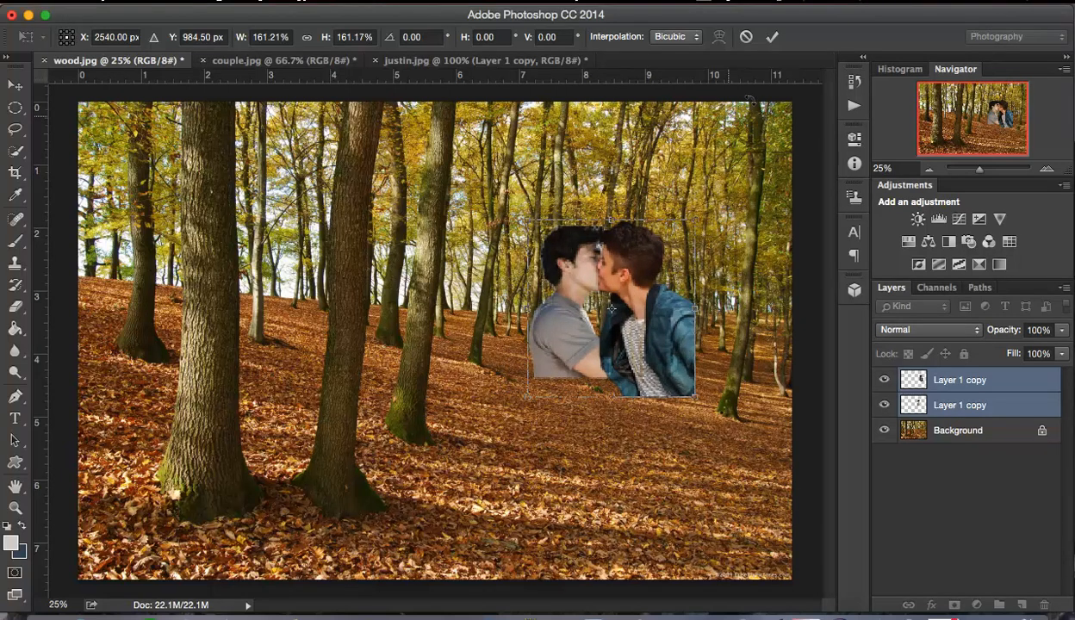
{"action": "left_click", "coordinate": [772, 39]}
{"action": "left_click_drag", "start_coordinate": [664, 329], "coordinate": [721, 364]}
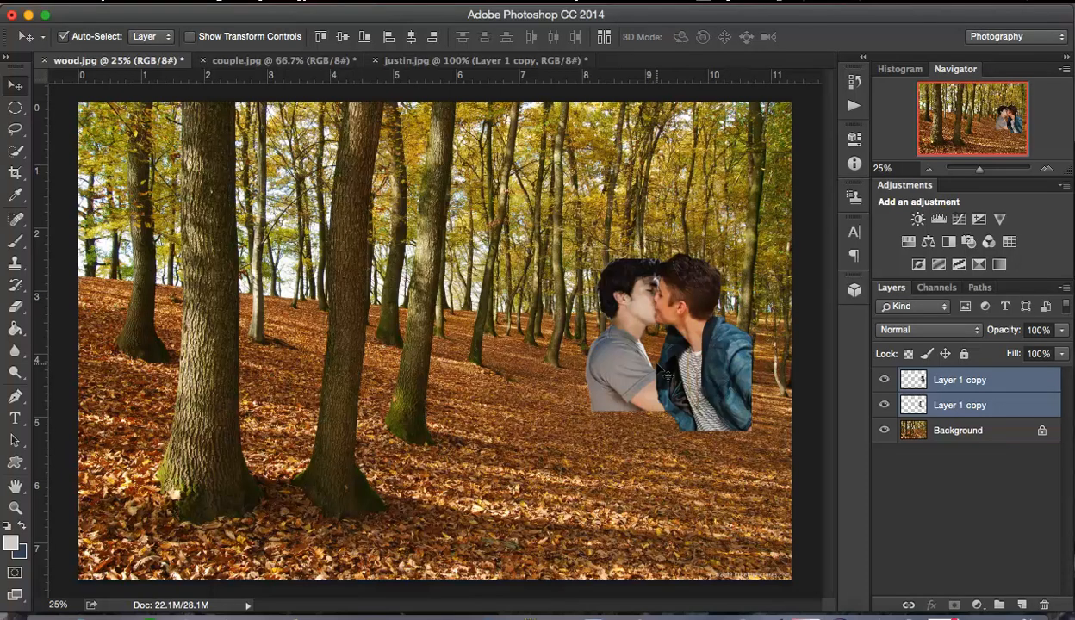
Step: Crop wood.jpg tightly around the two men with the Crop Tool, keeping a strip of forest to the left of them
{"action": "left_click", "coordinate": [15, 306]}
{"action": "left_click", "coordinate": [15, 172]}
{"action": "left_click", "coordinate": [14, 172]}
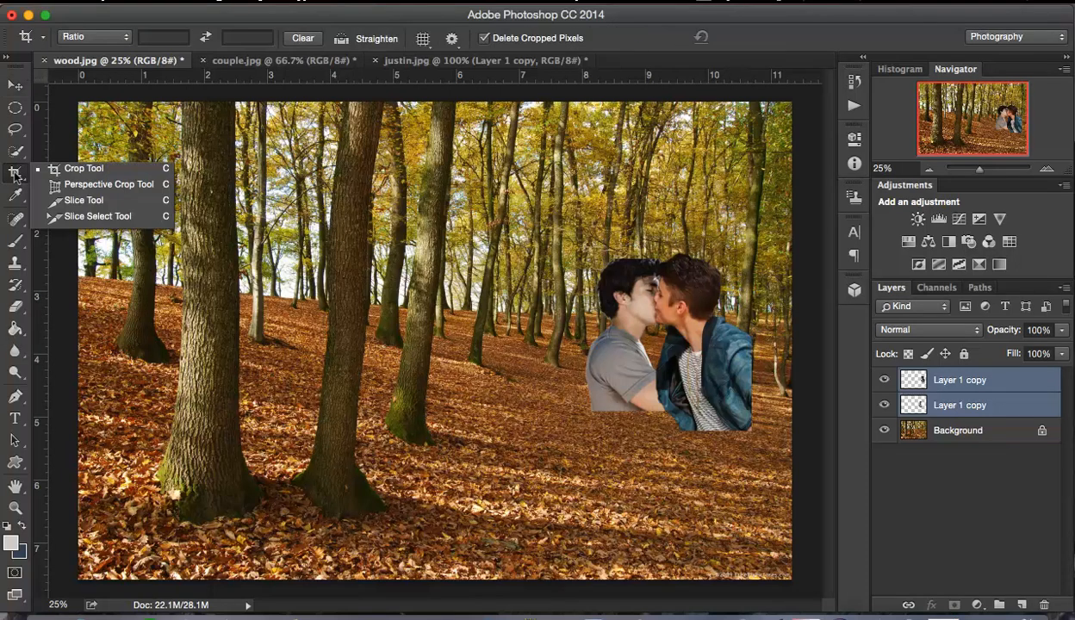
{"action": "left_click", "coordinate": [48, 168]}
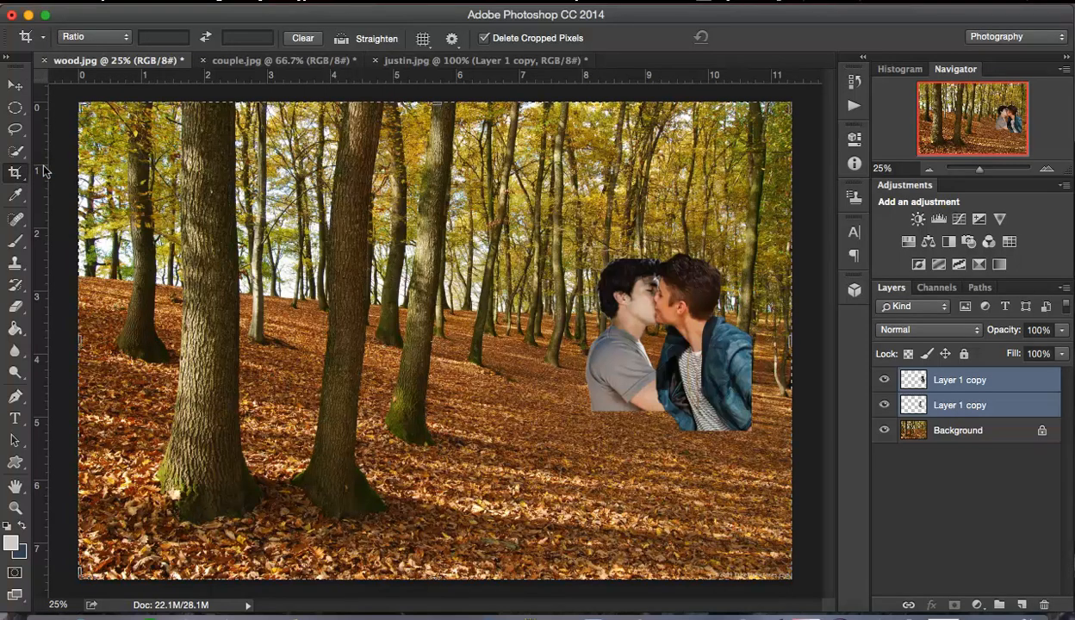
{"action": "left_click_drag", "start_coordinate": [80, 102], "coordinate": [209, 182]}
{"action": "left_click_drag", "start_coordinate": [207, 492], "coordinate": [293, 415]}
{"action": "left_click_drag", "start_coordinate": [576, 335], "coordinate": [548, 331]}
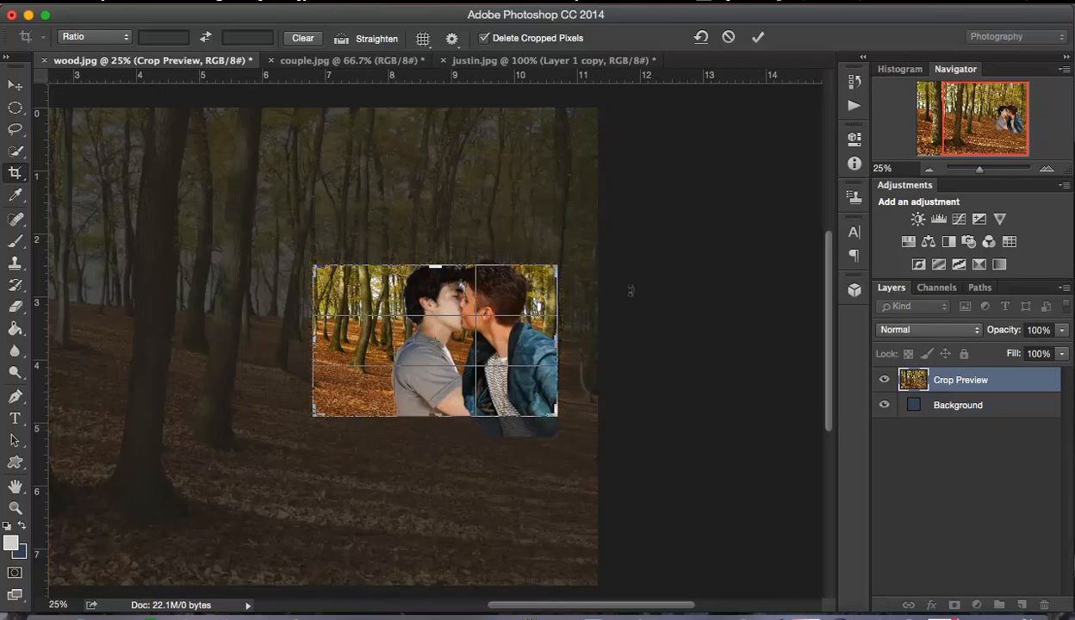
{"action": "left_click", "coordinate": [755, 37]}
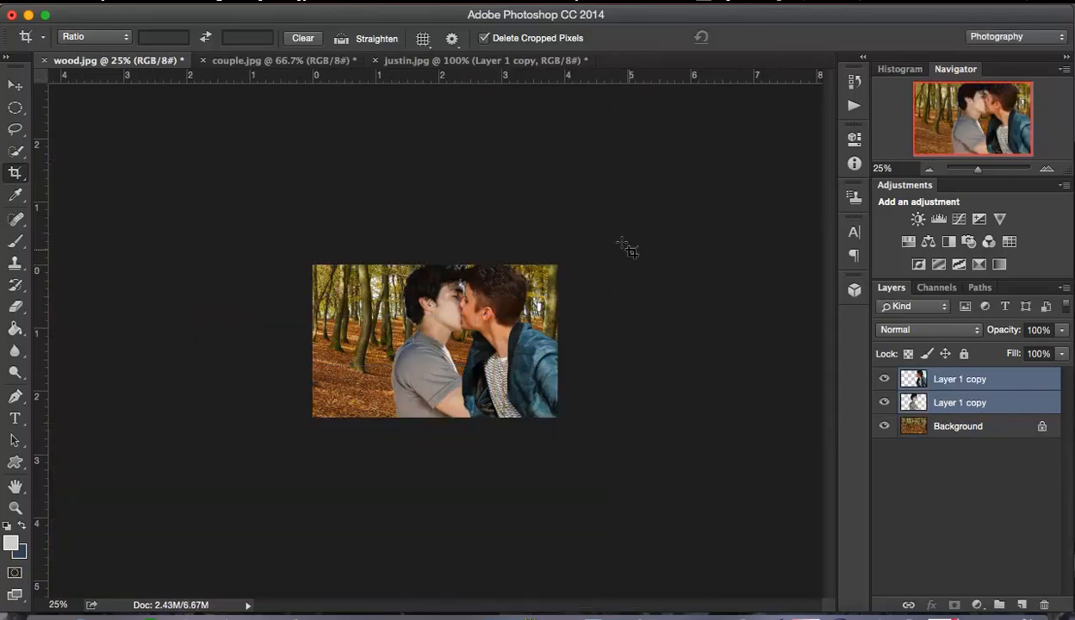
{"action": "key", "text": "super+equal"}
{"action": "key", "text": "super+equal"}
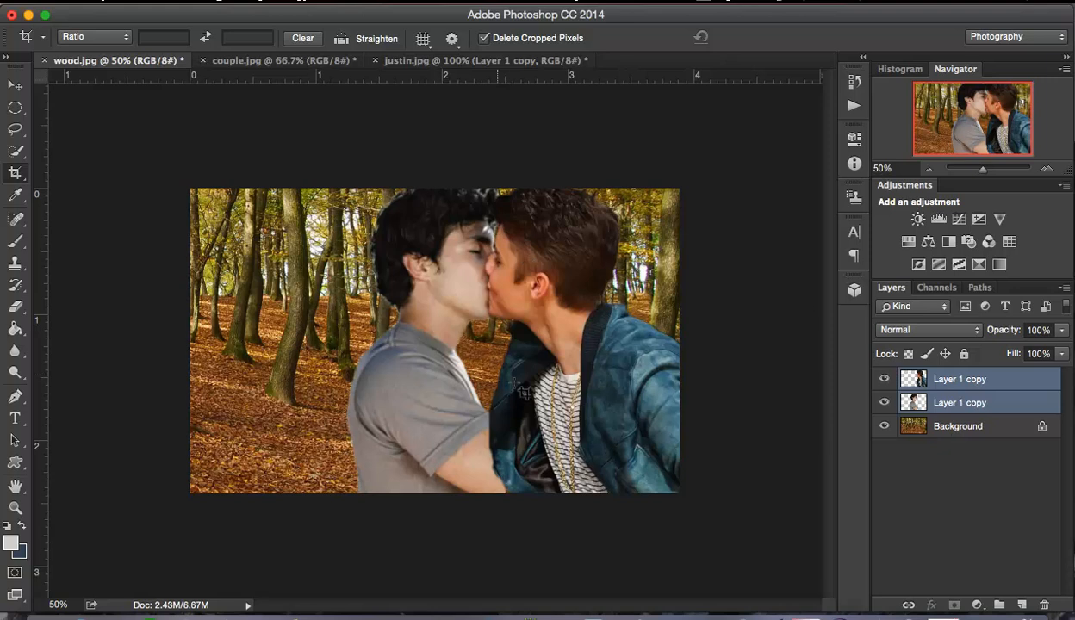
Step: Start saving the cropped composite as a new file on the Desktop under the name twodudemakingoutinthewoods
{"action": "left_click", "coordinate": [128, 1]}
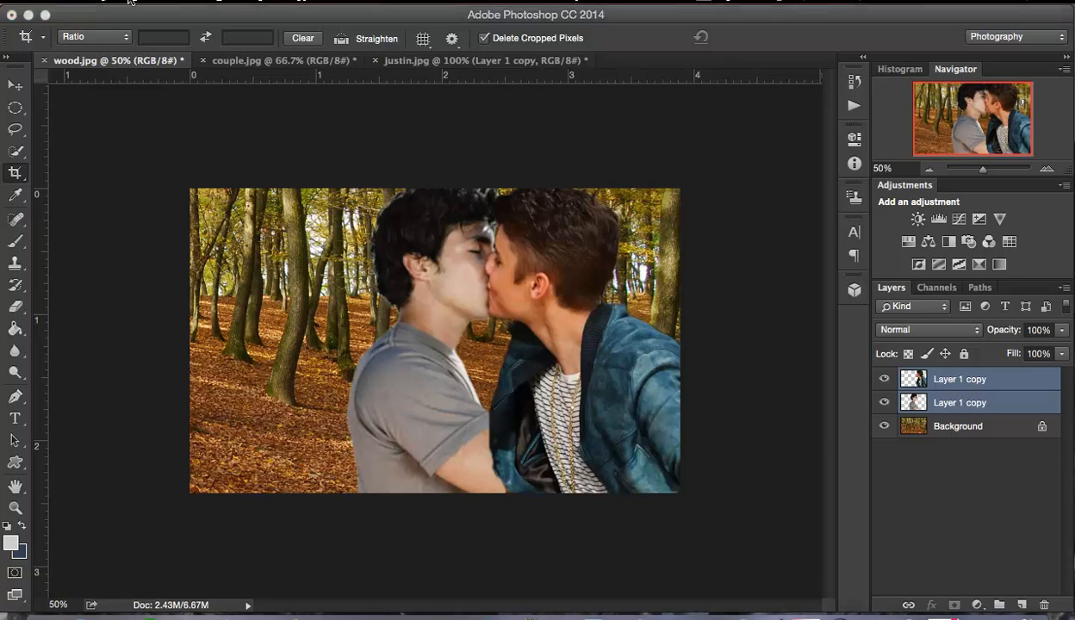
{"action": "left_click", "coordinate": [128, 1]}
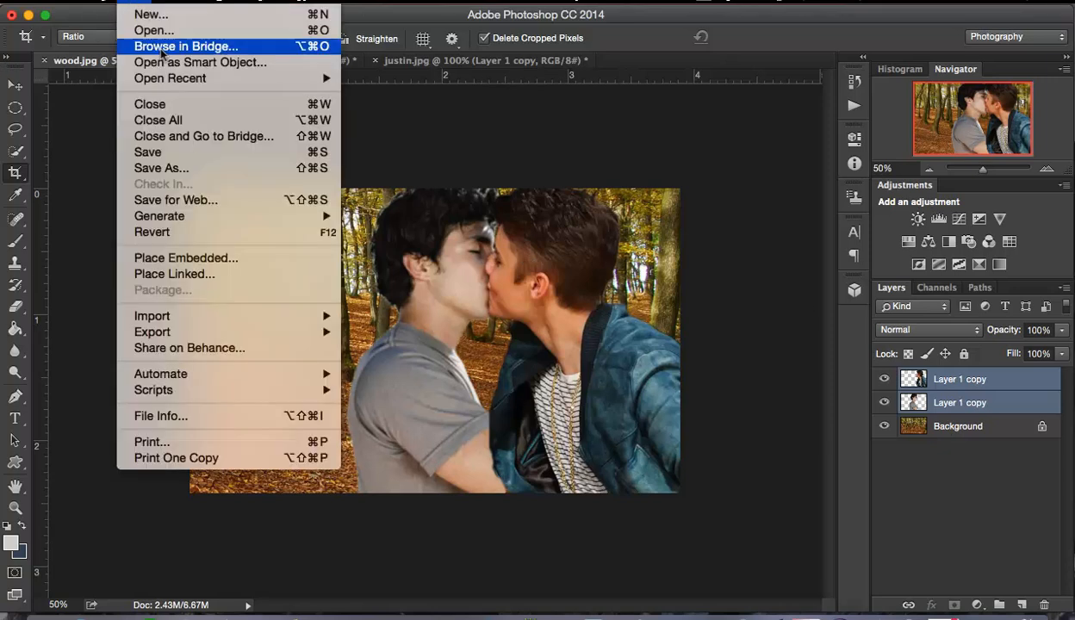
{"action": "left_click", "coordinate": [179, 168]}
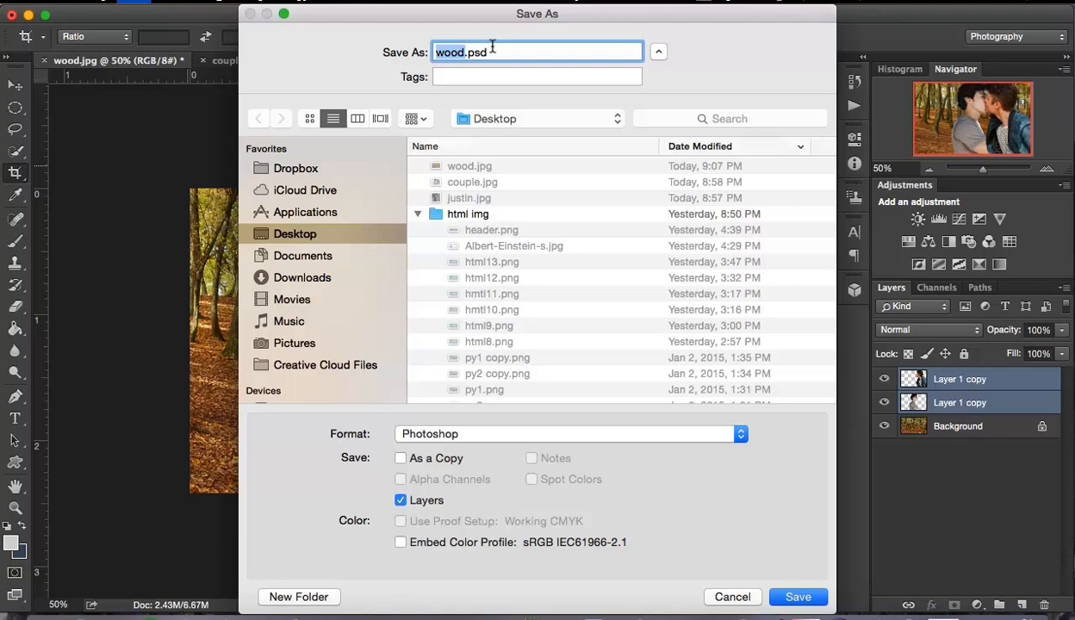
{"action": "type", "text": "twodude m"}
{"action": "key", "text": "BackSpace"}
{"action": "key", "text": "BackSpace"}
{"action": "type", "text": "makingoutinthewoods"}
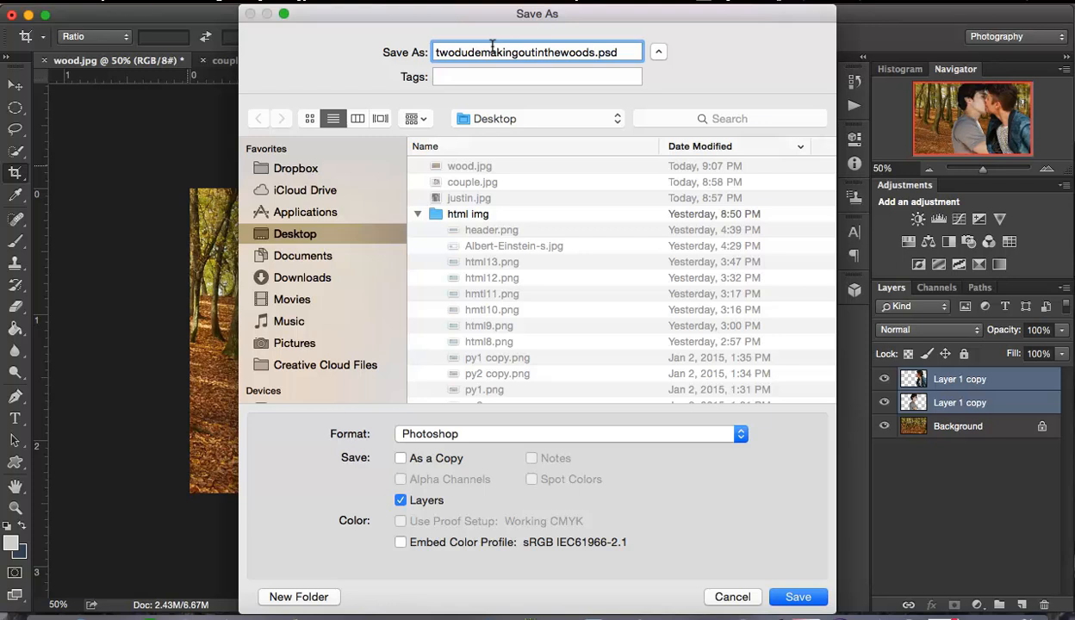
Step: Set the file format to PNG and save the copy with Smallest / Slow compression and no interlacing
{"action": "left_click", "coordinate": [552, 434]}
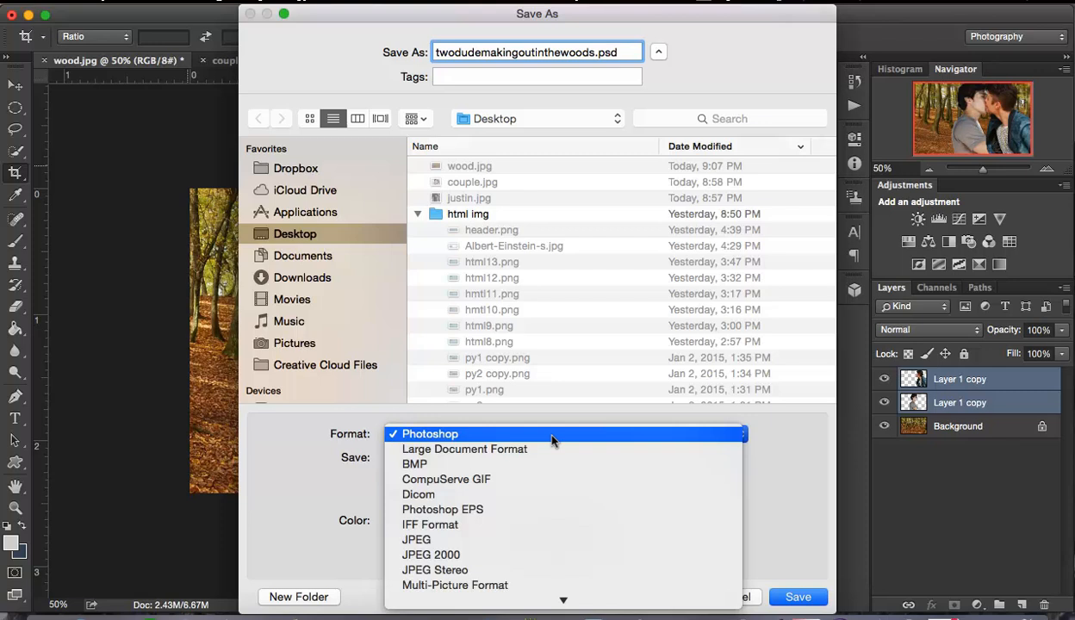
{"action": "scroll", "coordinate": [569, 480], "scroll_direction": "down", "scroll_amount": 5}
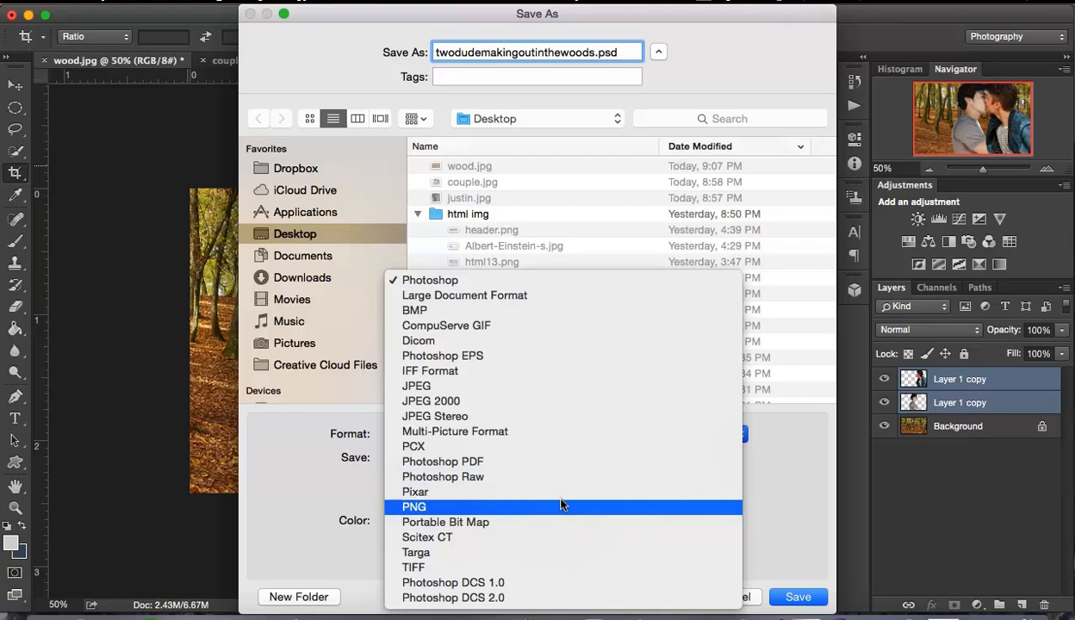
{"action": "left_click", "coordinate": [561, 507]}
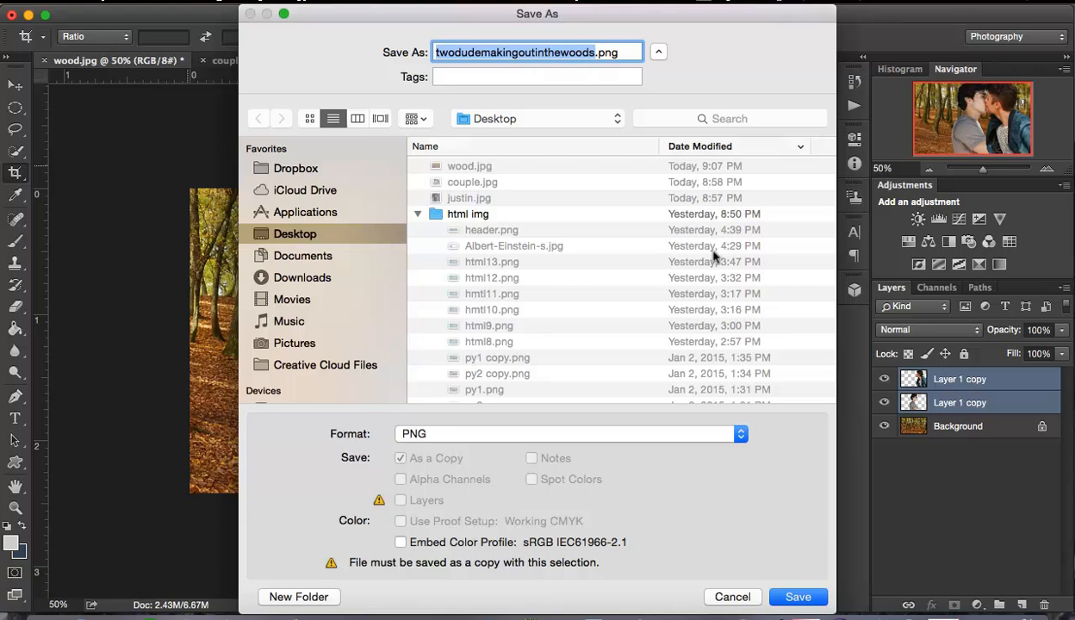
{"action": "left_click", "coordinate": [798, 596]}
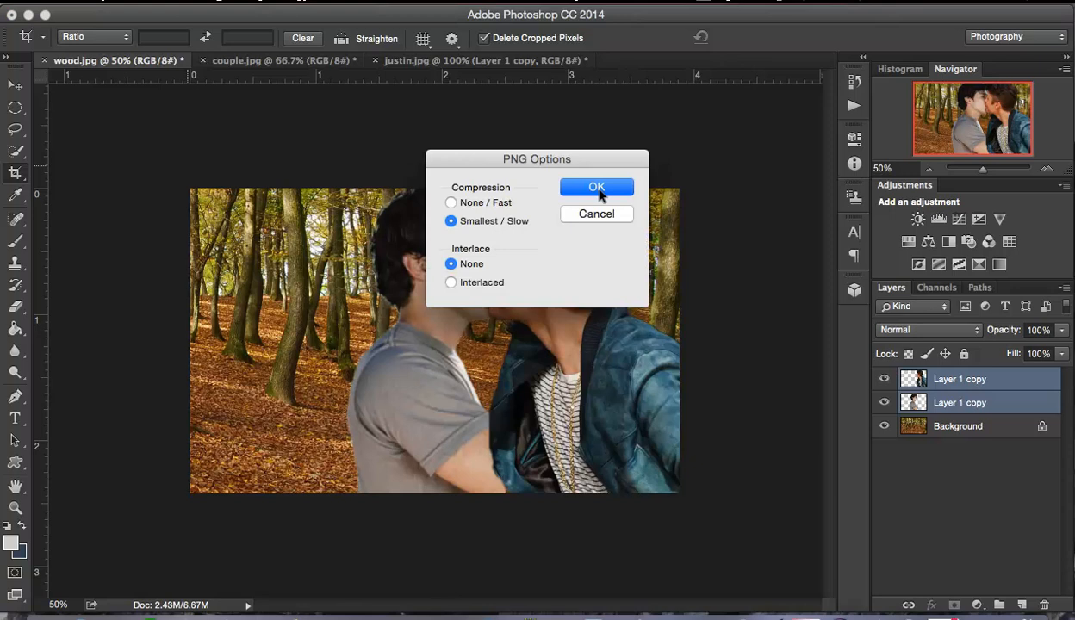
{"action": "left_click", "coordinate": [596, 187]}
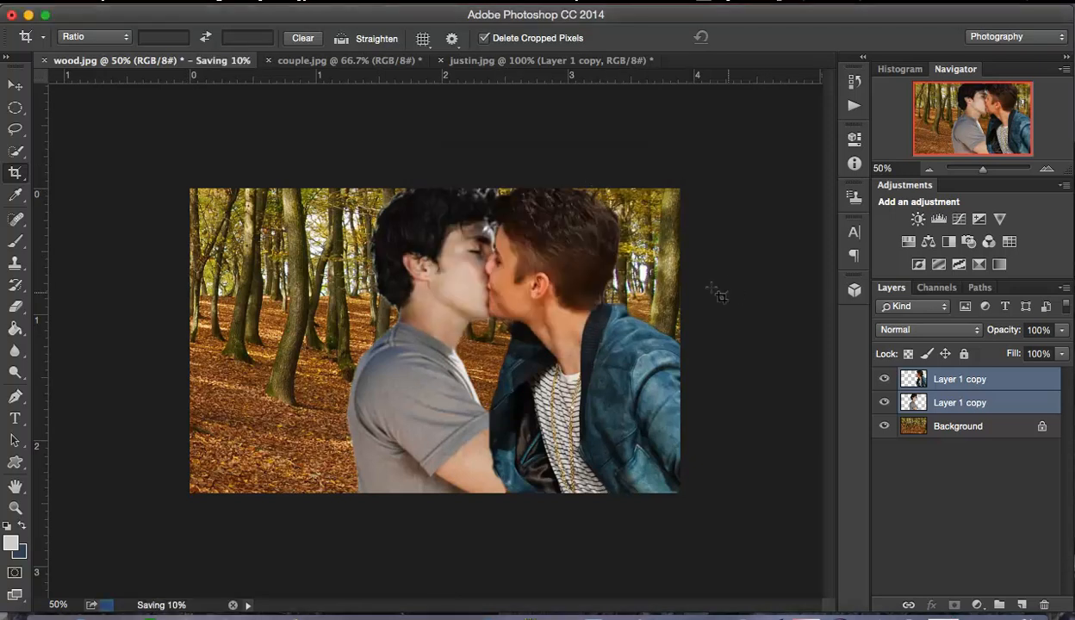
Step: Minimize the editor and preview the saved twodudemakingoutinthewoods.png from the desktop
{"action": "left_click", "coordinate": [28, 15]}
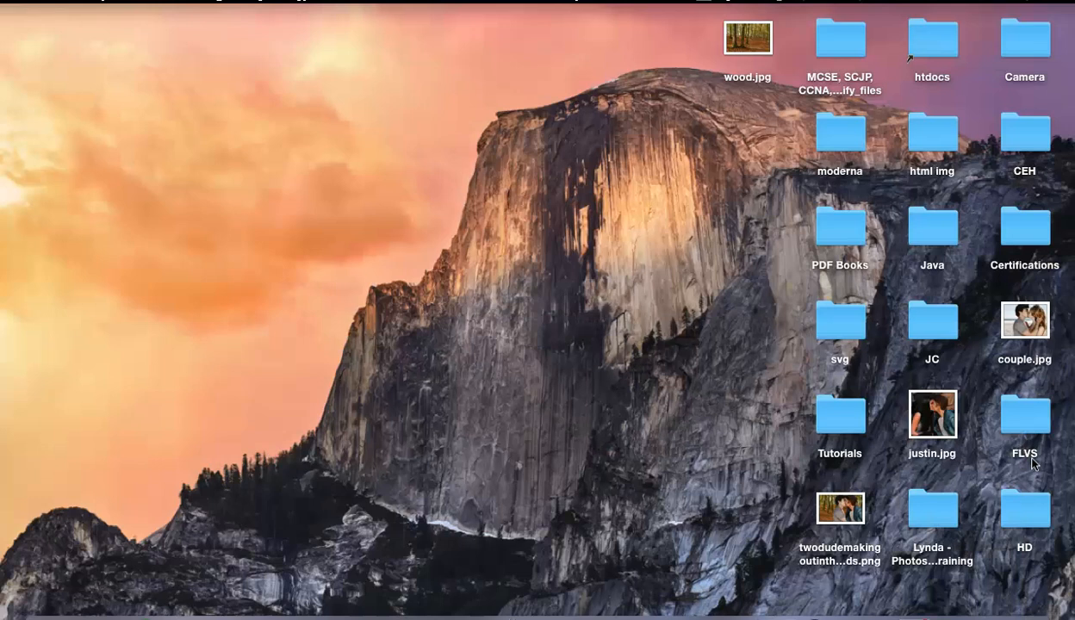
{"action": "left_click", "coordinate": [832, 517]}
{"action": "key", "text": "space"}
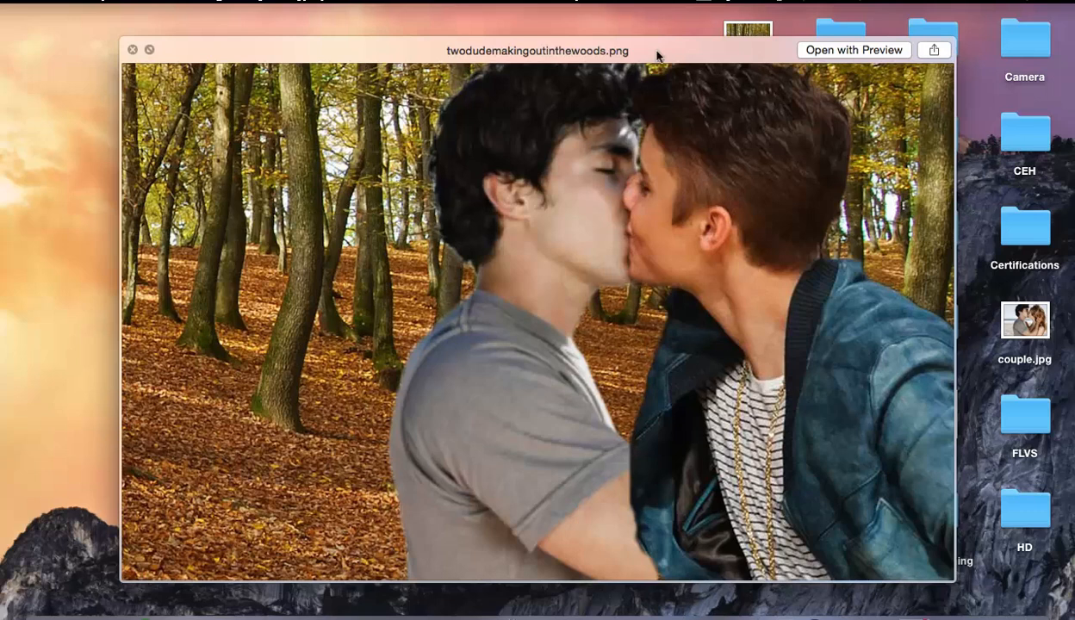
{"action": "mouse_move", "coordinate": [657, 54]}
{"action": "left_mouse_down"}
{"action": "mouse_move", "coordinate": [631, 47]}
{"action": "mouse_move", "coordinate": [667, 49]}
{"action": "left_mouse_up"}
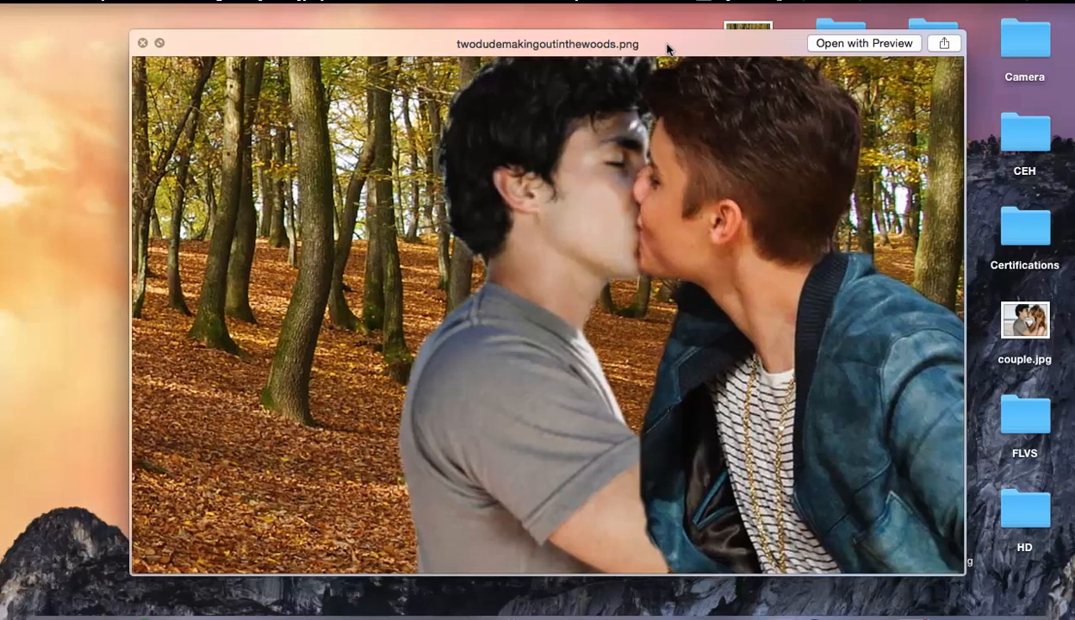